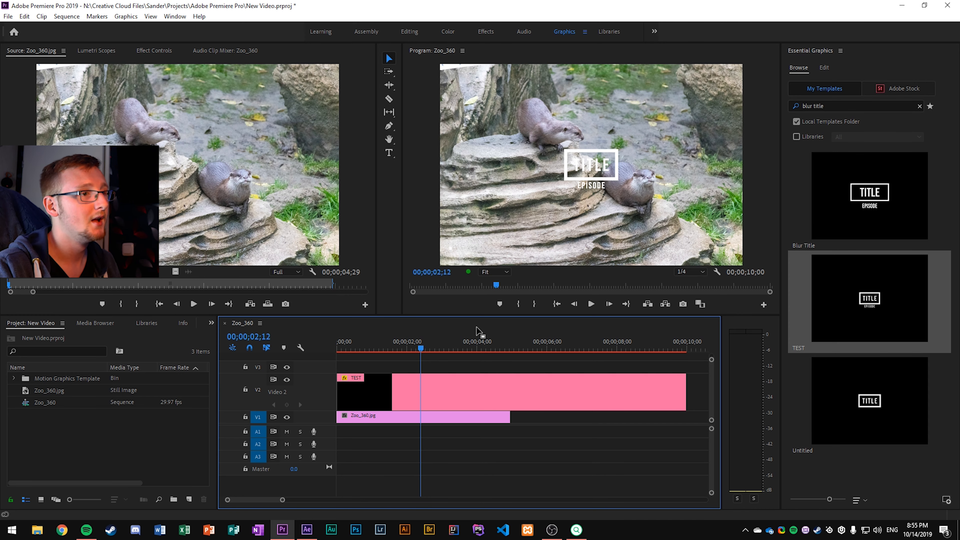
Inspect the TEST title clip on V2, scrubbing the sequence to 00;00;04;04 to check where its animation ends.
click(708, 180)
click(307, 530)
click(626, 193)
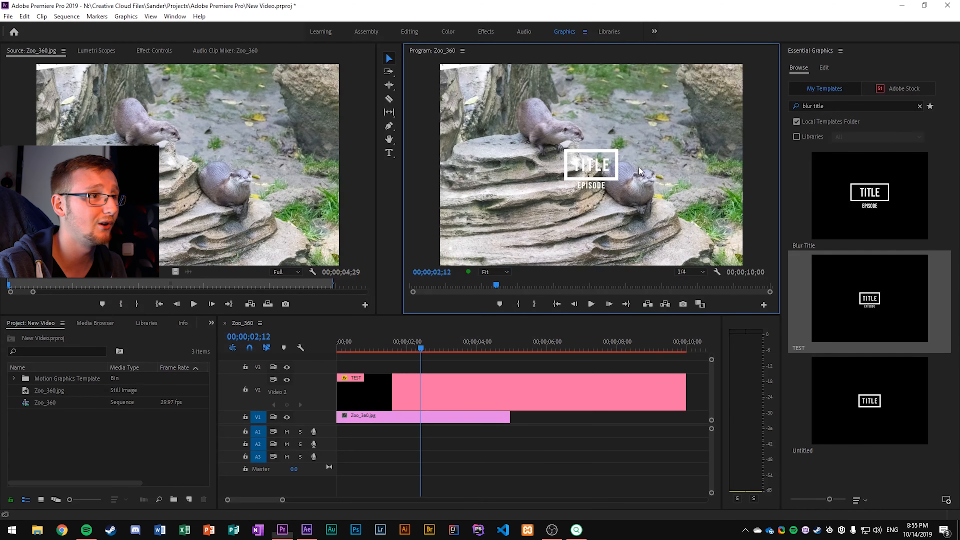
key(alt+Tab)
click(682, 390)
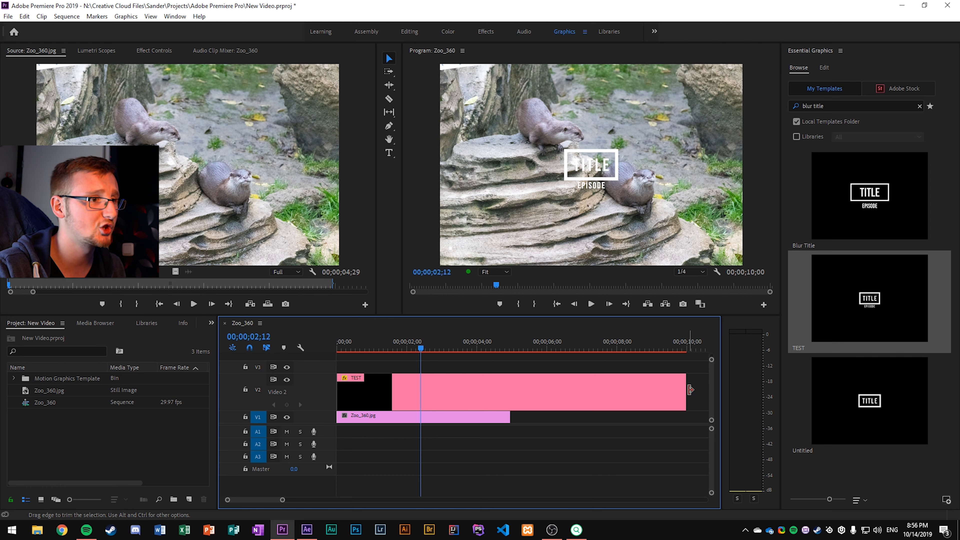
drag(421, 349, 481, 353)
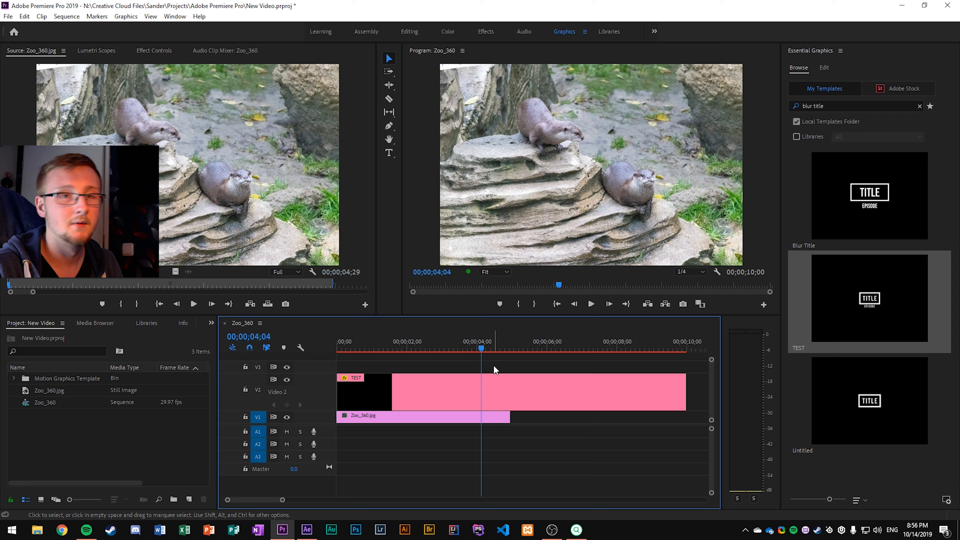
Switch to After Effects, end Comp 1's work area at four seconds and trim the composition to it.
click(307, 530)
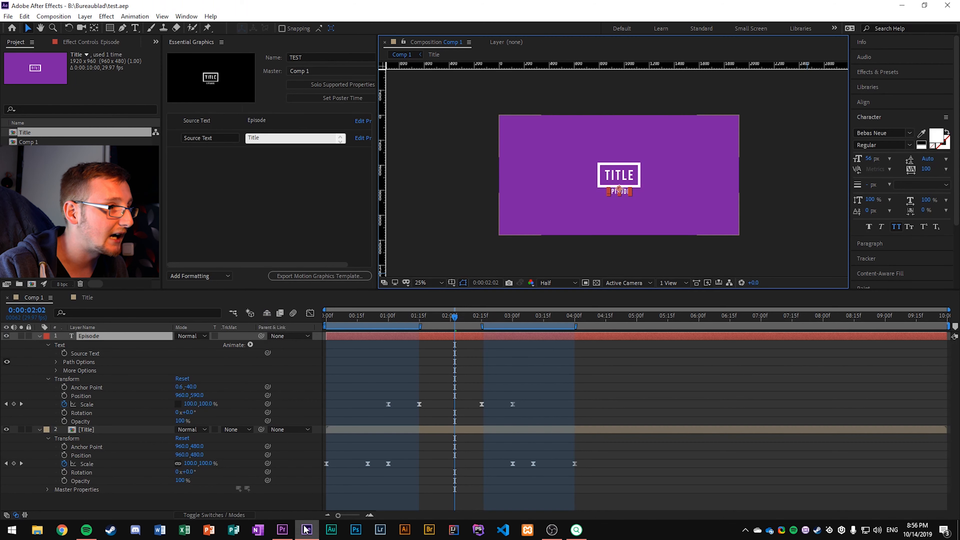
click(603, 372)
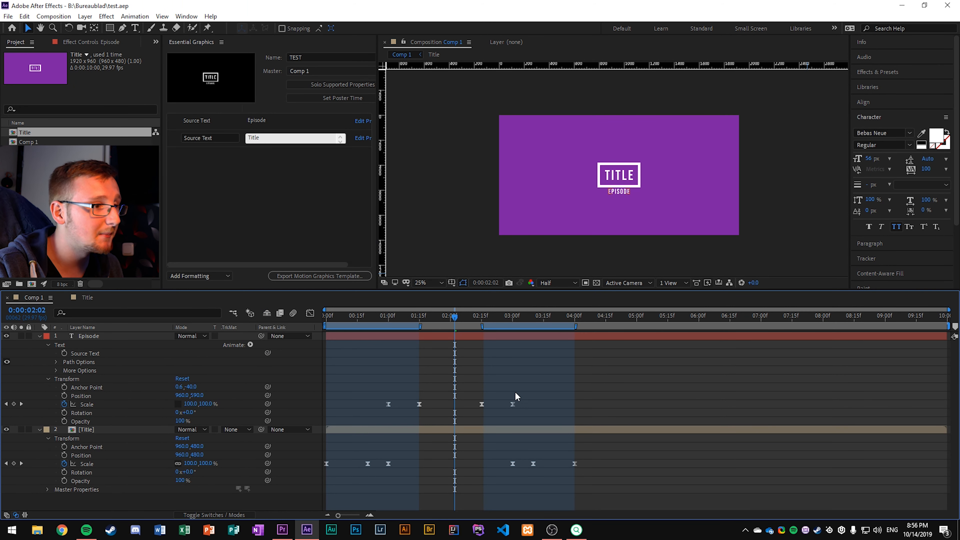
click(481, 404)
drag(455, 316, 575, 316)
key(n)
key(ctrl+shift+x)
Try moving the Title layer's last Scale keyframe to 0:00:03:29 and preview the animation.
drag(948, 464, 942, 463)
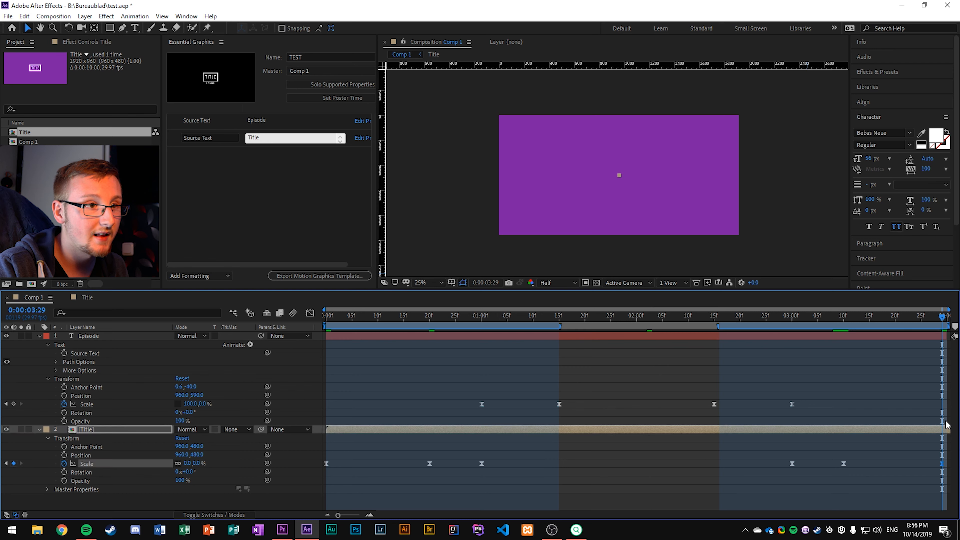
key(space)
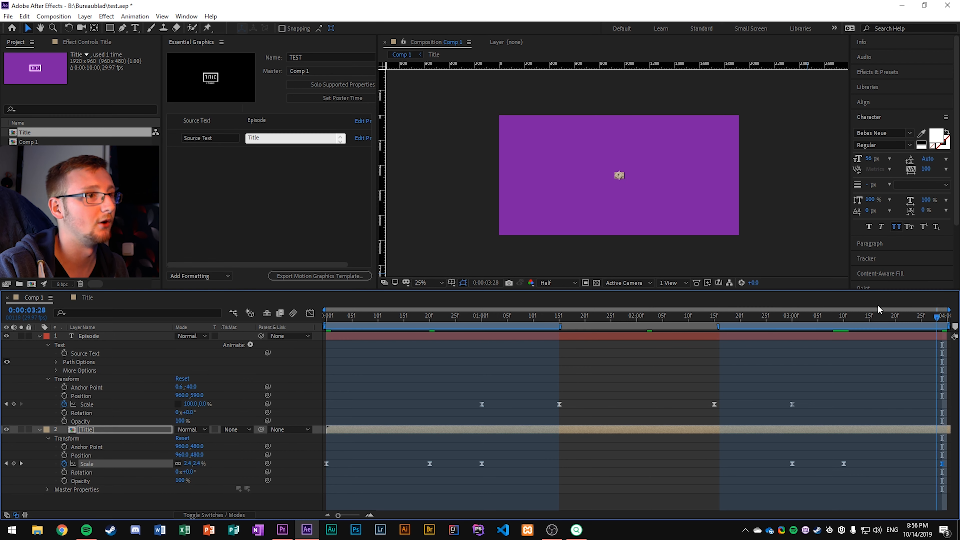
Export Comp 1 as the TEST motion graphics template to the Local Templates Folder.
click(341, 276)
click(501, 280)
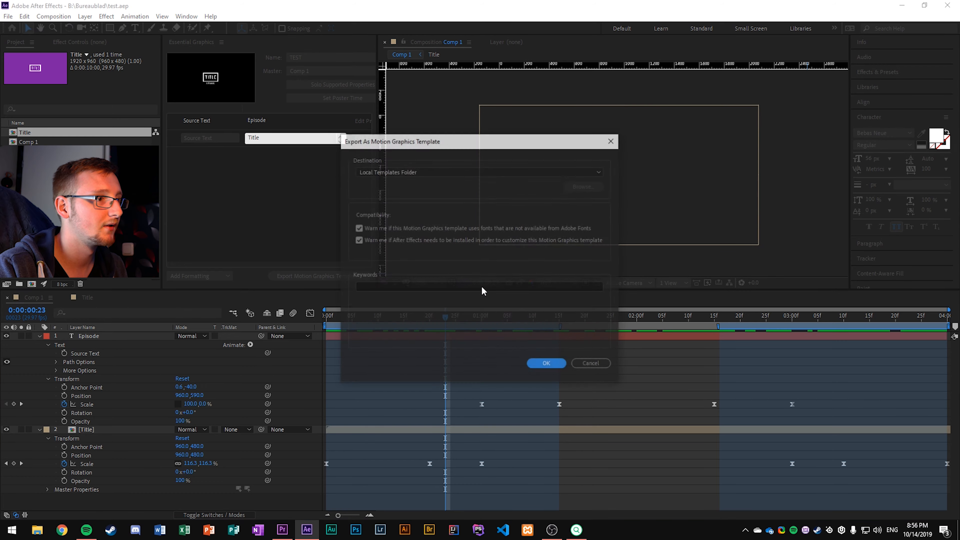
click(483, 288)
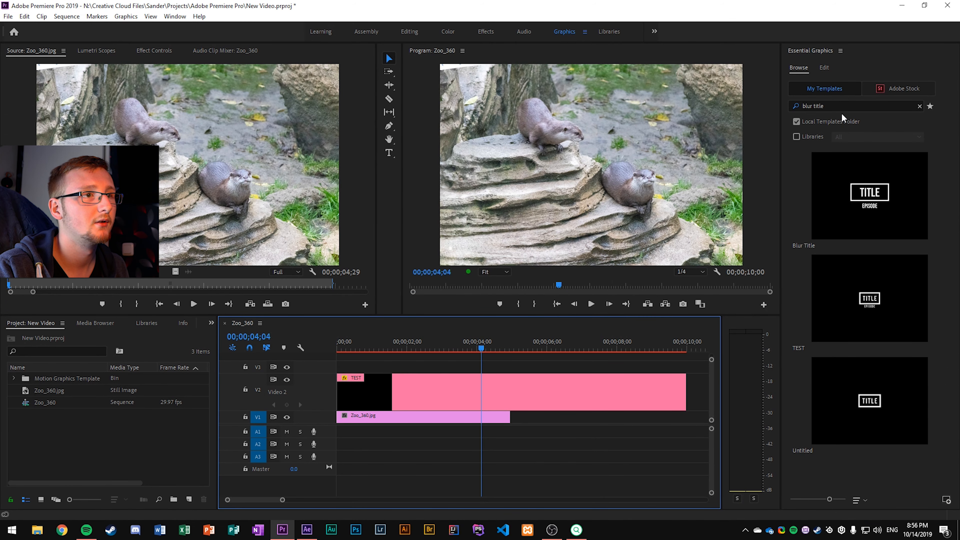
In Premiere Pro, place the re-exported TEST template at the start of V2 and delete the leftover part of the old clip.
click(842, 114)
drag(863, 299, 333, 385)
click(568, 401)
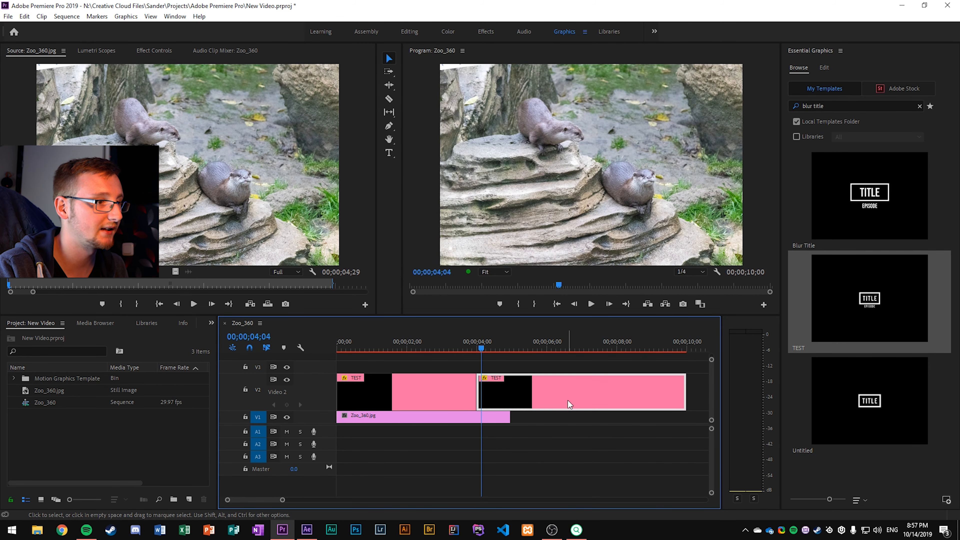
key(Delete)
Extend the end of the TEST clip on V2 to about 00;00;09;25 and scrub through its title animation.
click(413, 385)
click(412, 346)
drag(412, 346, 441, 357)
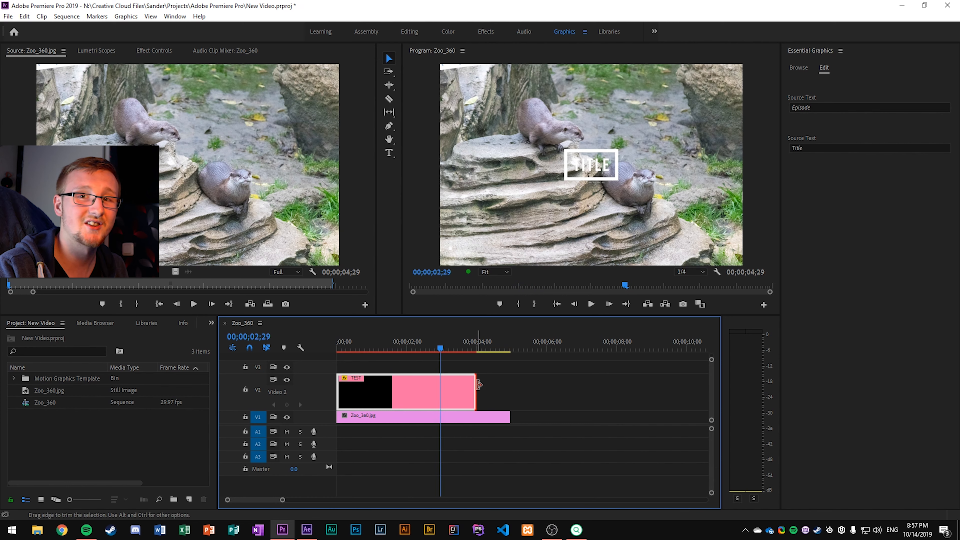
drag(480, 384, 680, 385)
drag(570, 342, 437, 356)
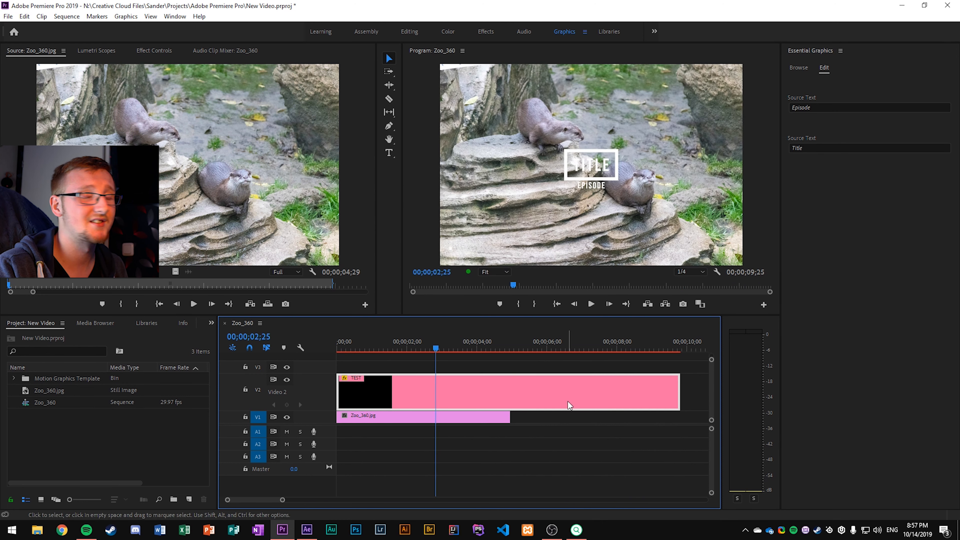
Change the title graphic's episode text to "Visiting The ZOo".
click(825, 51)
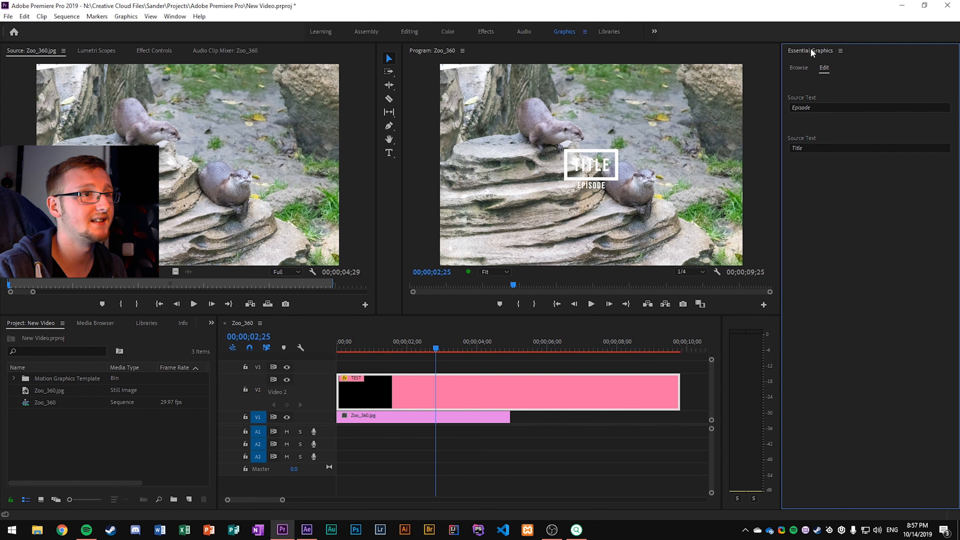
click(800, 67)
click(824, 67)
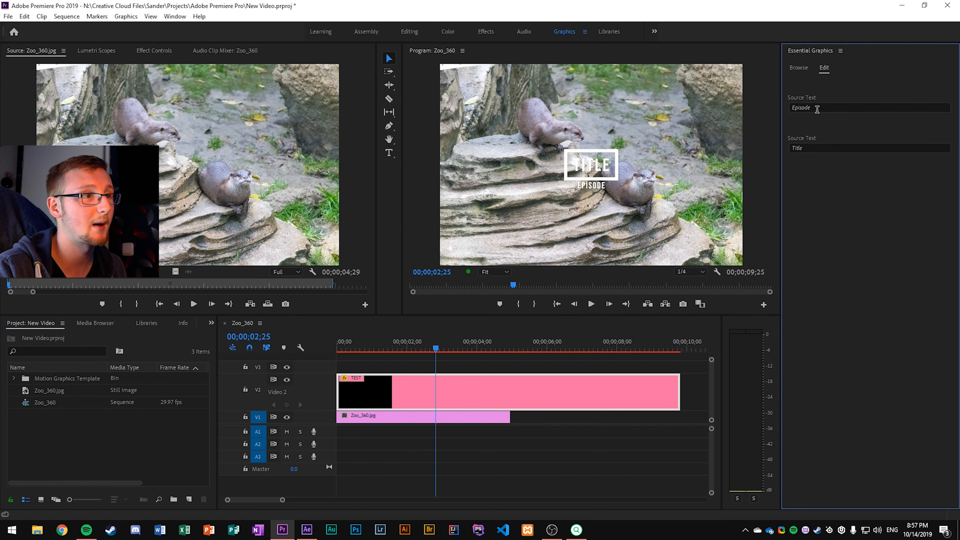
click(829, 108)
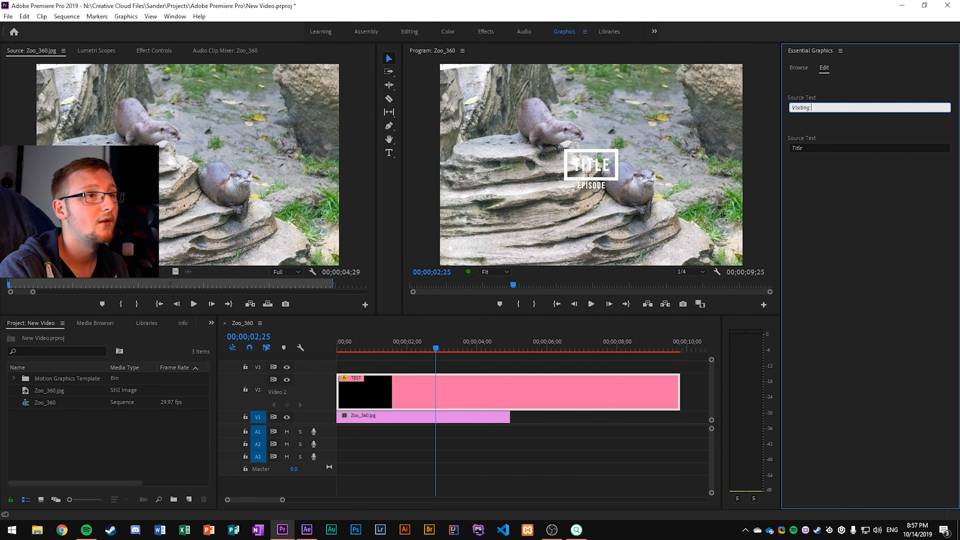
text(Visiting The ZOo)
click(626, 112)
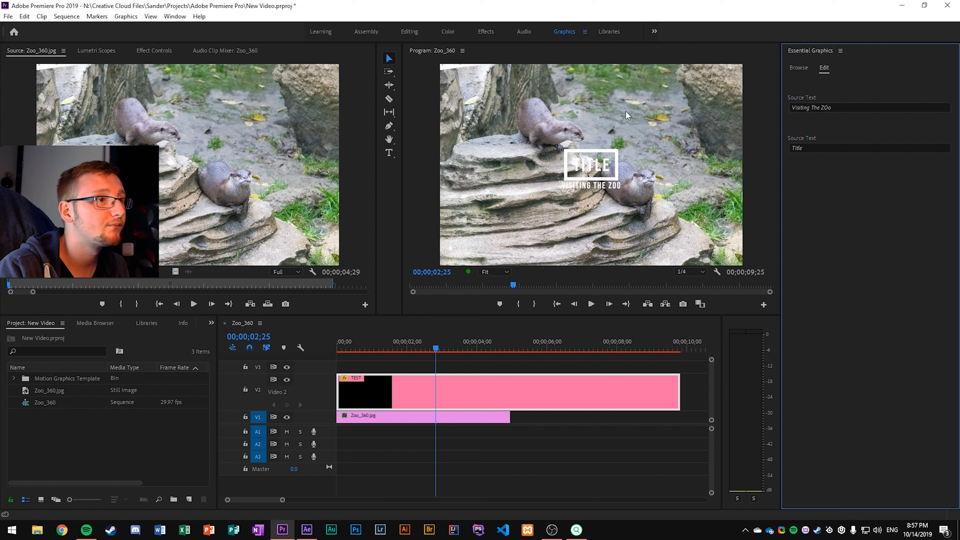
Change the boxed title text of the graphic to "Traveling to the zoo".
click(828, 147)
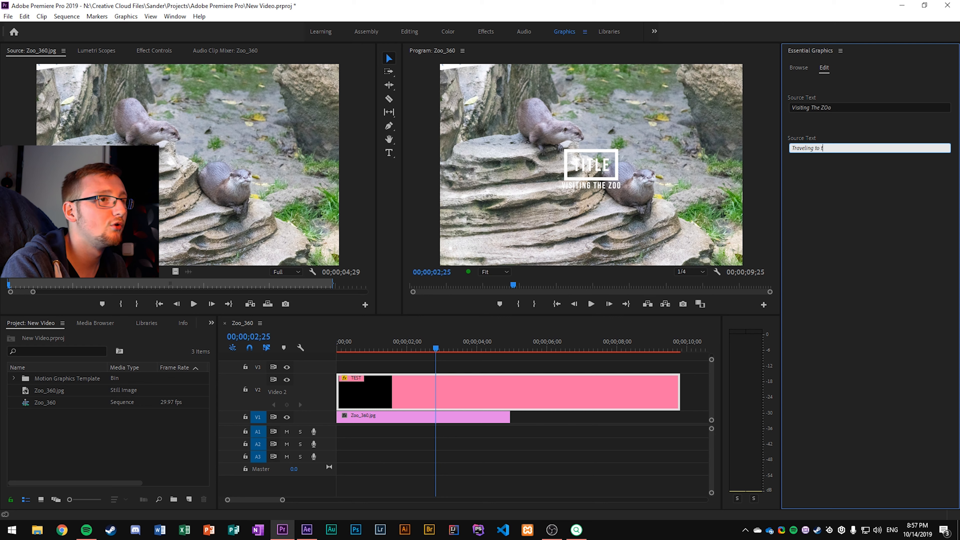
text(Traveling to the zoo)
key(Return)
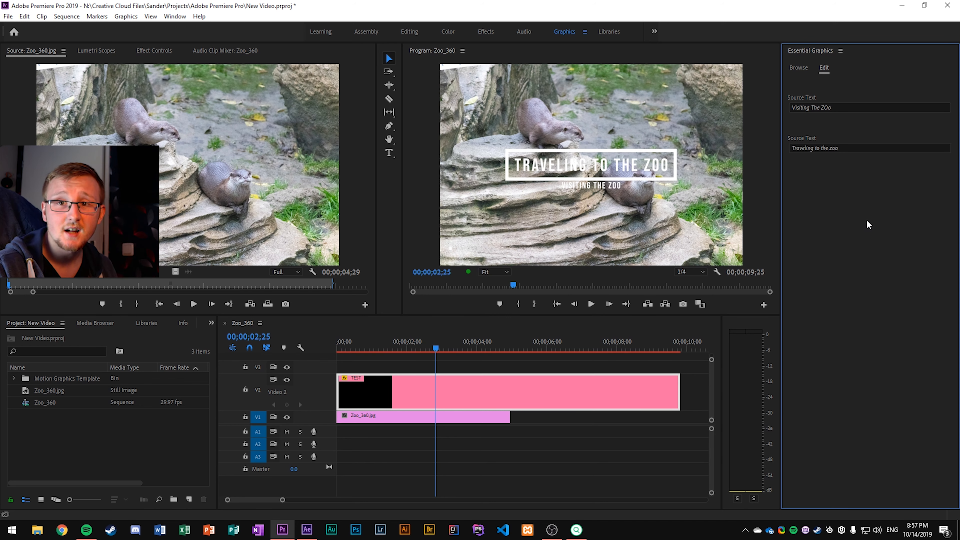
Extend the Zoo_360.jpg clip on V1 to about 00;00;11;24 and scrub through the sequence.
click(502, 361)
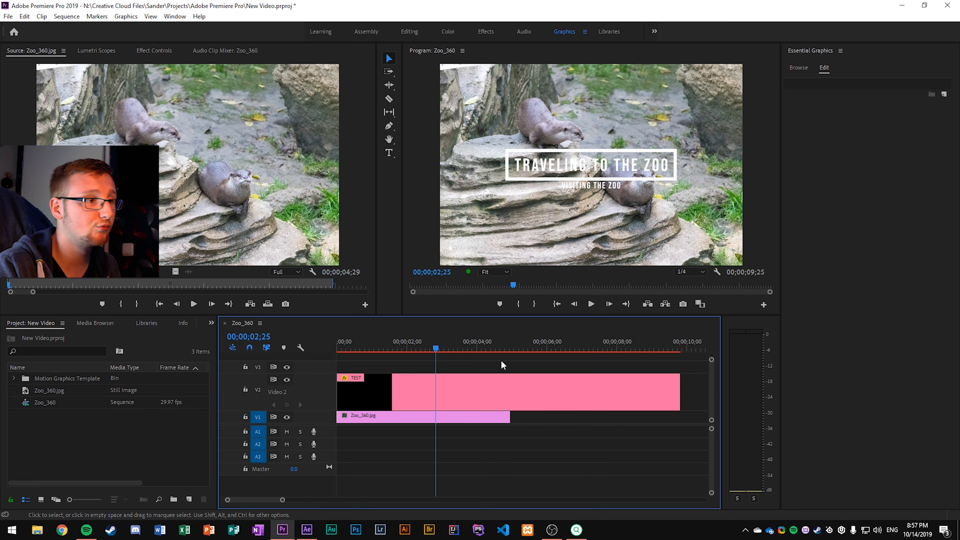
key(minus)
key(minus)
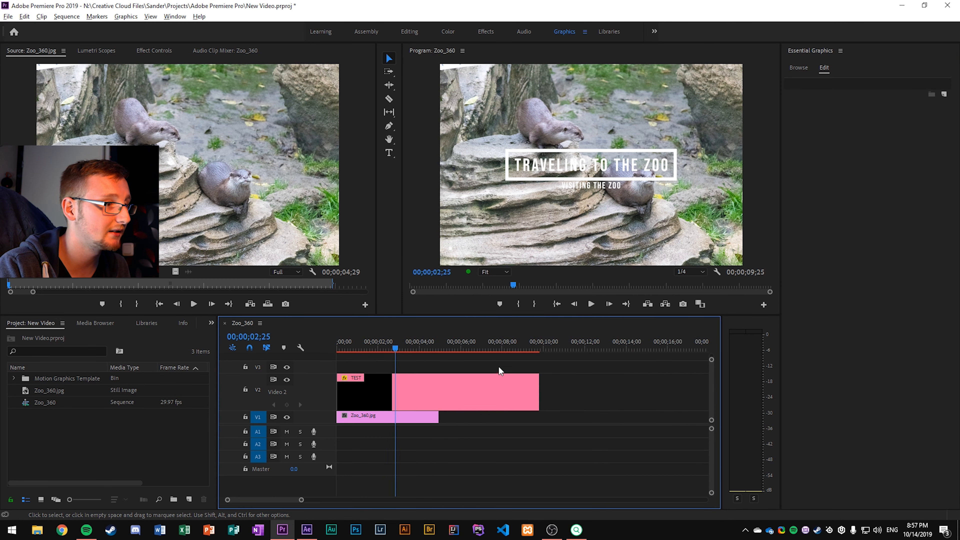
click(408, 345)
drag(407, 344, 365, 346)
drag(396, 416, 479, 422)
drag(410, 346, 516, 375)
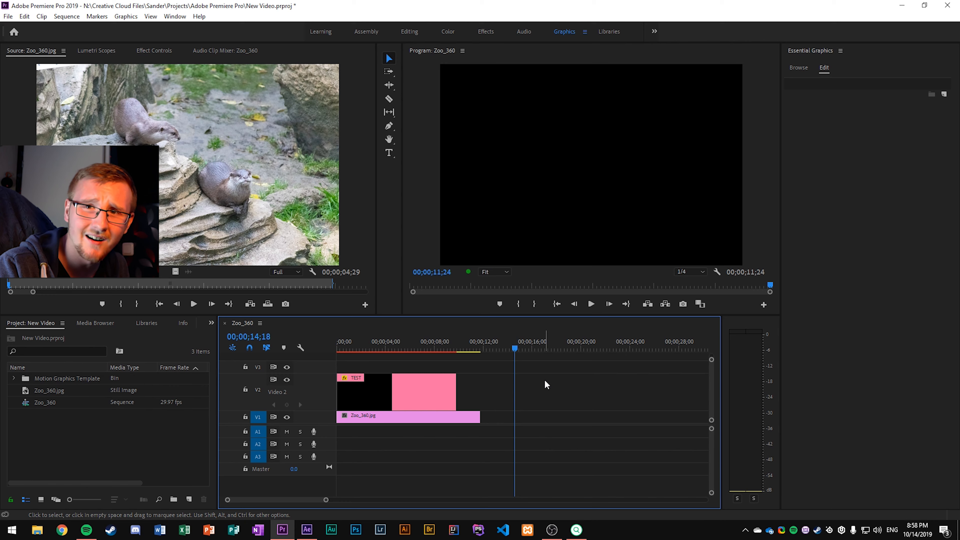
Switch to After Effects and examine the Episode and Title layers' properties in Comp 1, soloing those supported as template controls.
click(306, 529)
click(77, 336)
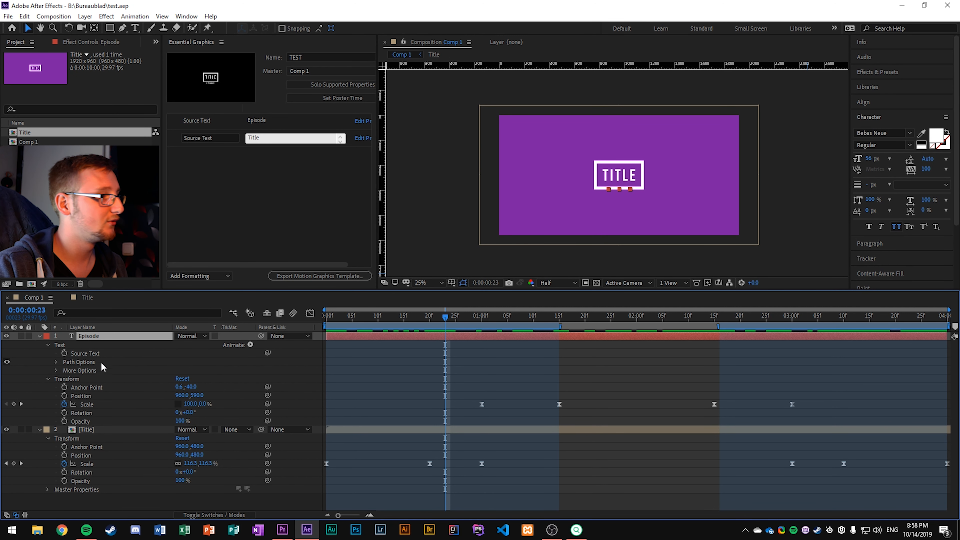
click(40, 335)
click(40, 344)
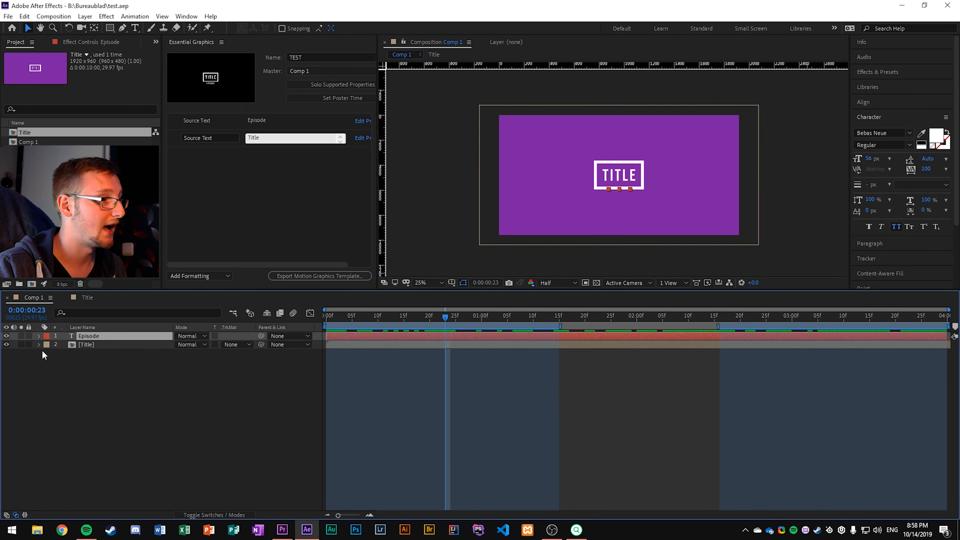
click(39, 335)
click(39, 350)
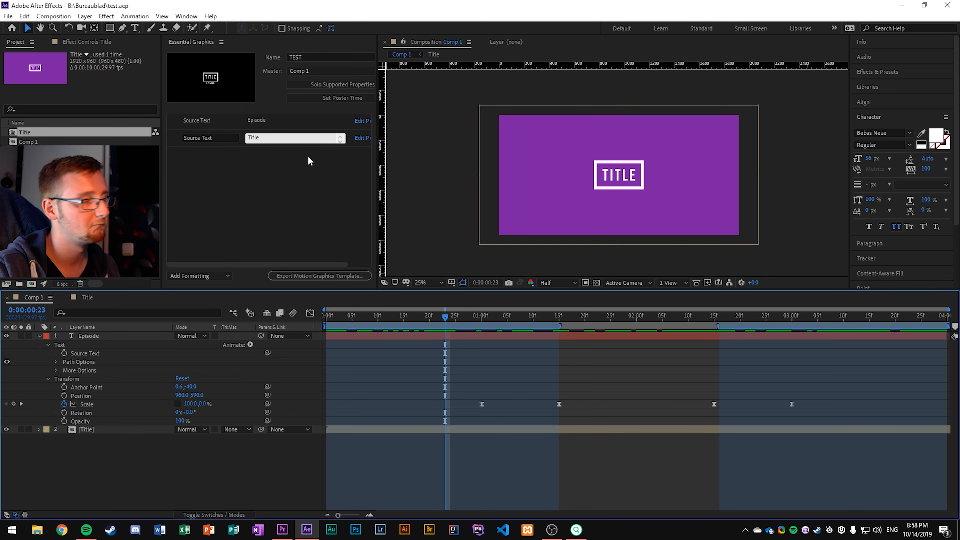
click(316, 86)
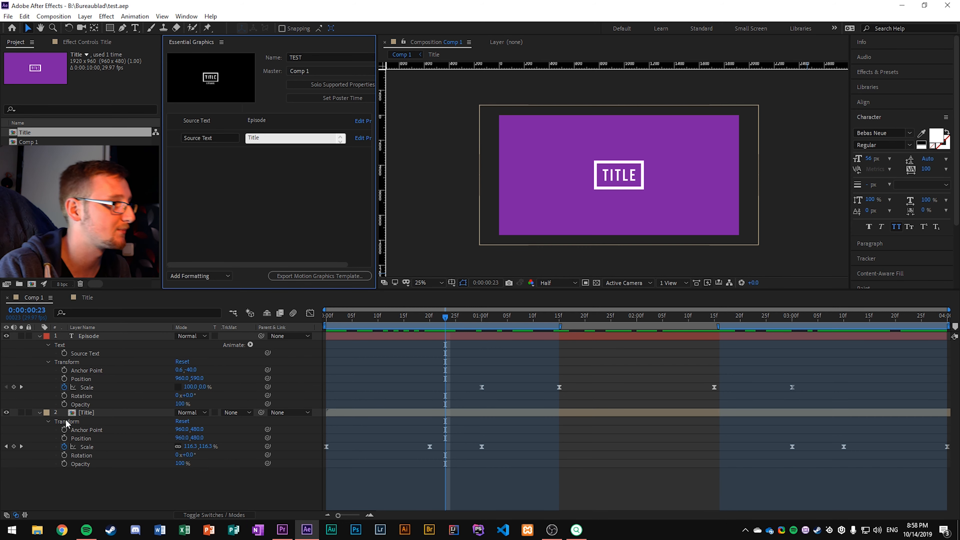
click(108, 474)
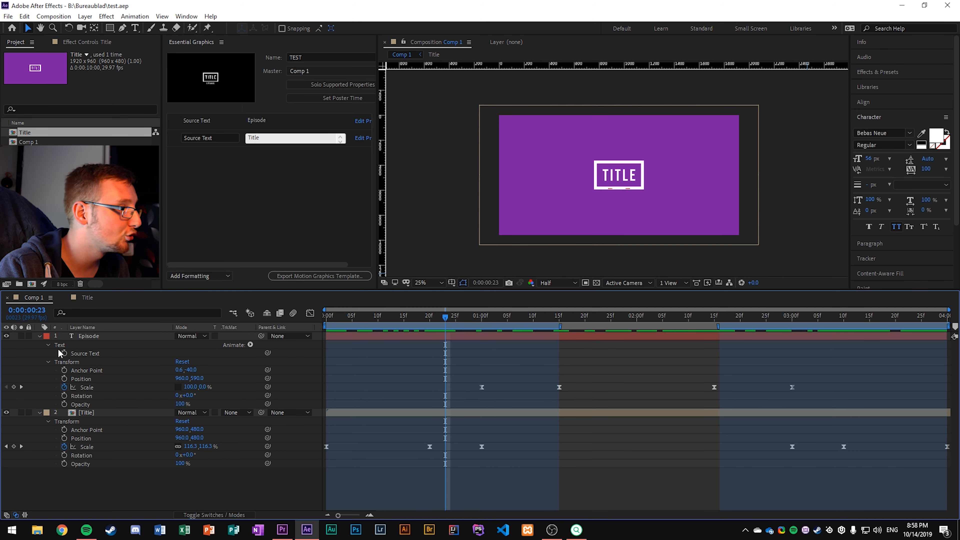
click(40, 335)
click(40, 344)
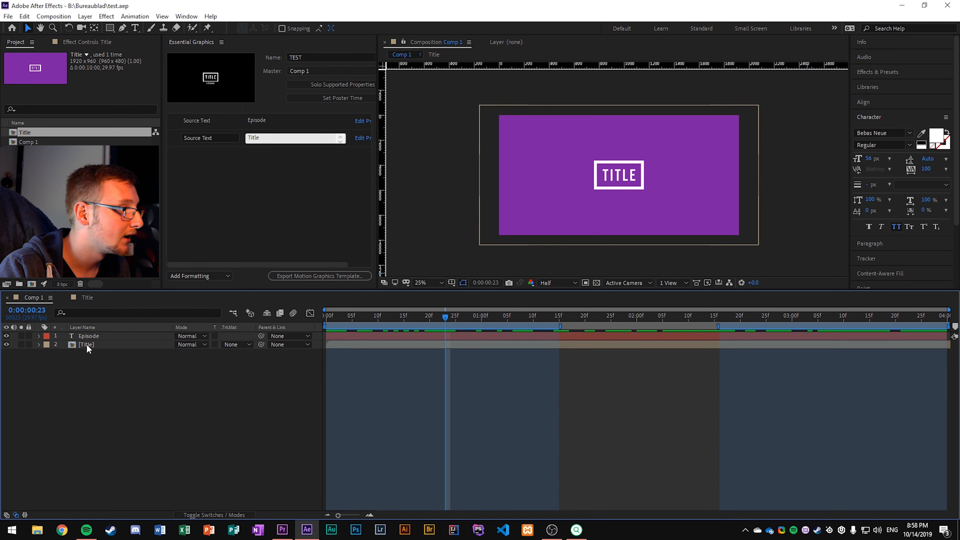
Open the Title composition and expand the Rectangle layer's effects down to VMargin and HMargin.
double_click(86, 345)
click(87, 388)
click(38, 387)
click(47, 412)
click(48, 412)
click(48, 404)
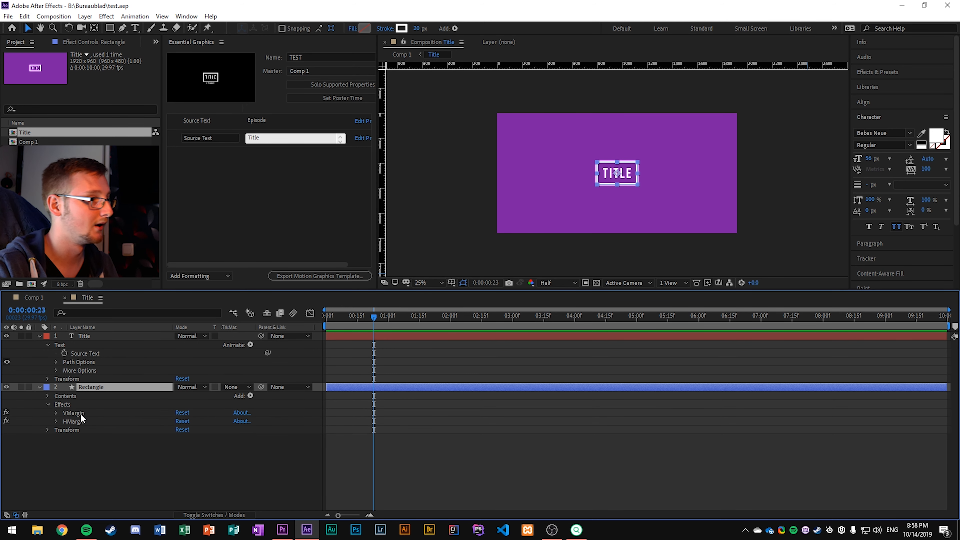
Add the Rectangle layer's VMargin slider to the template's Essential Graphics properties and name it VMargin.
mouse_move(80, 413)
mouse_down()
mouse_move(253, 175)
mouse_move(87, 271)
mouse_move(71, 412)
mouse_up()
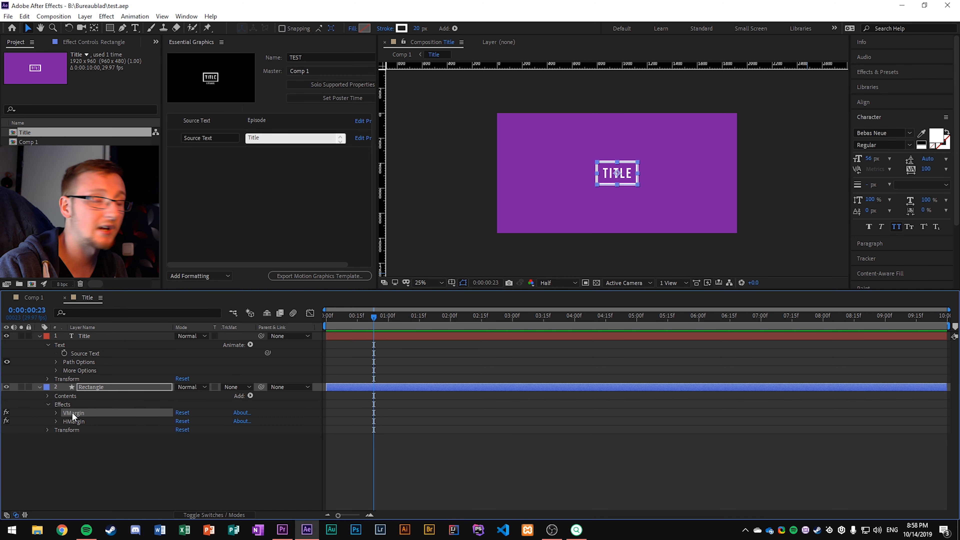
drag(72, 412, 186, 243)
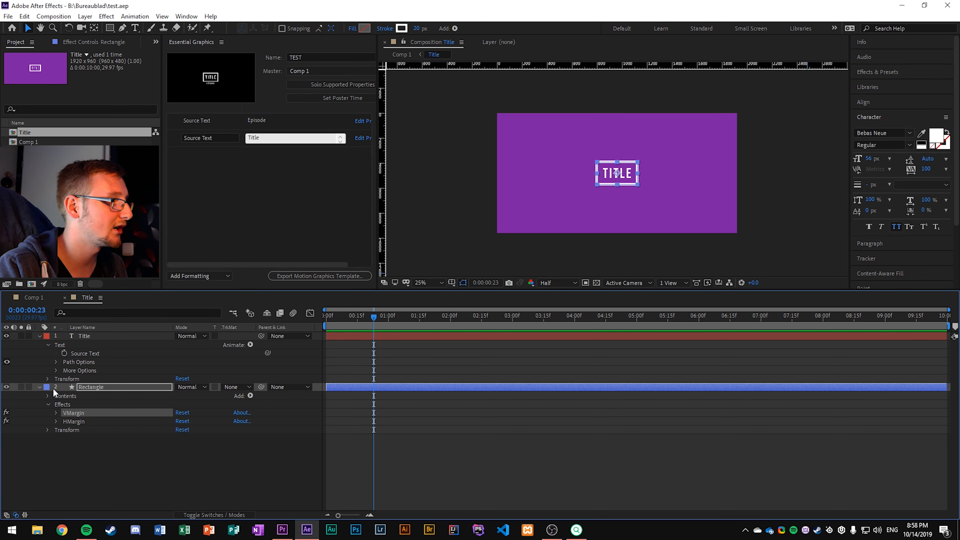
click(56, 413)
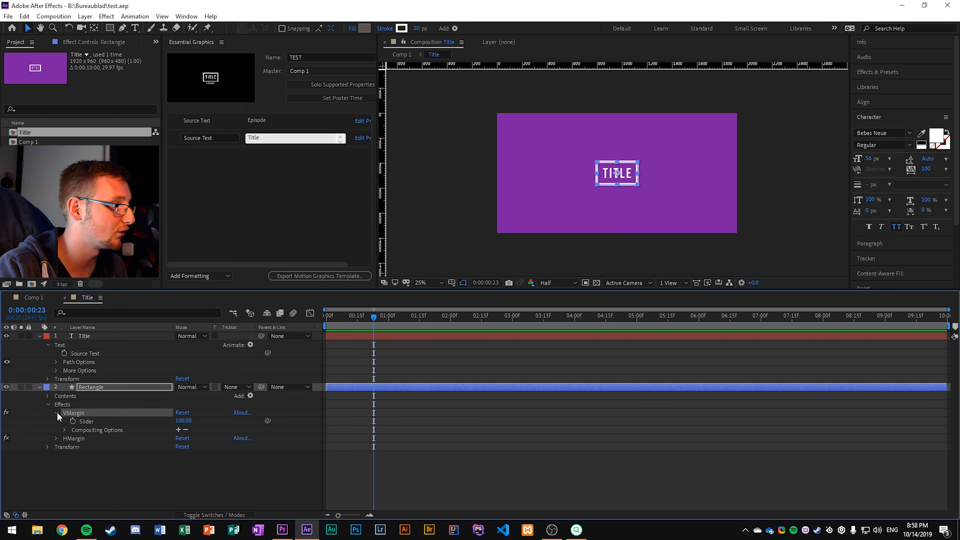
click(93, 420)
drag(97, 422, 195, 217)
click(207, 155)
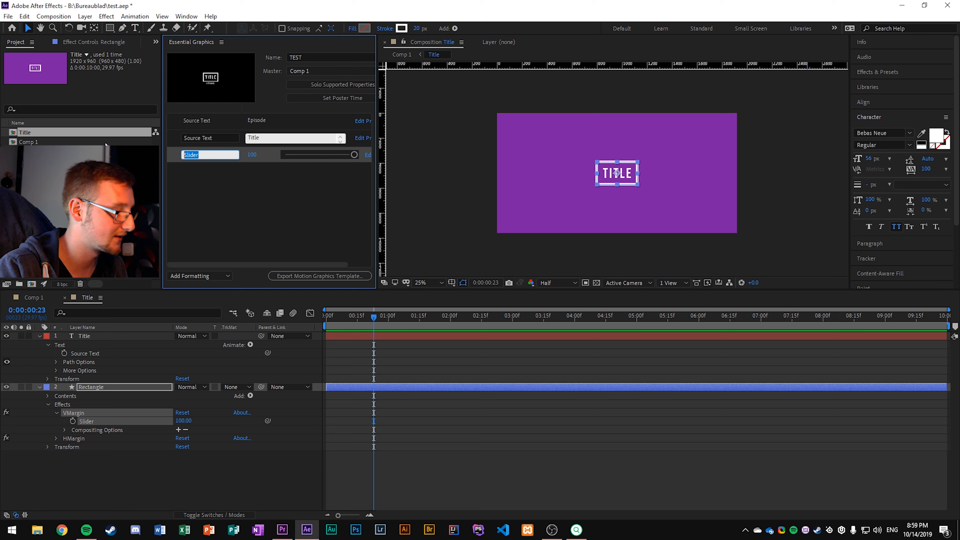
text(VMargin)
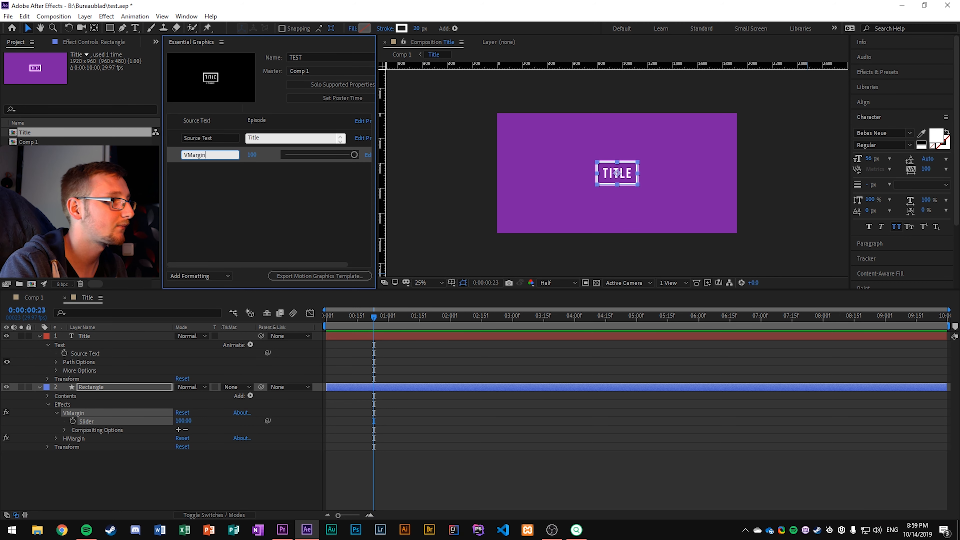
key(Return)
click(88, 422)
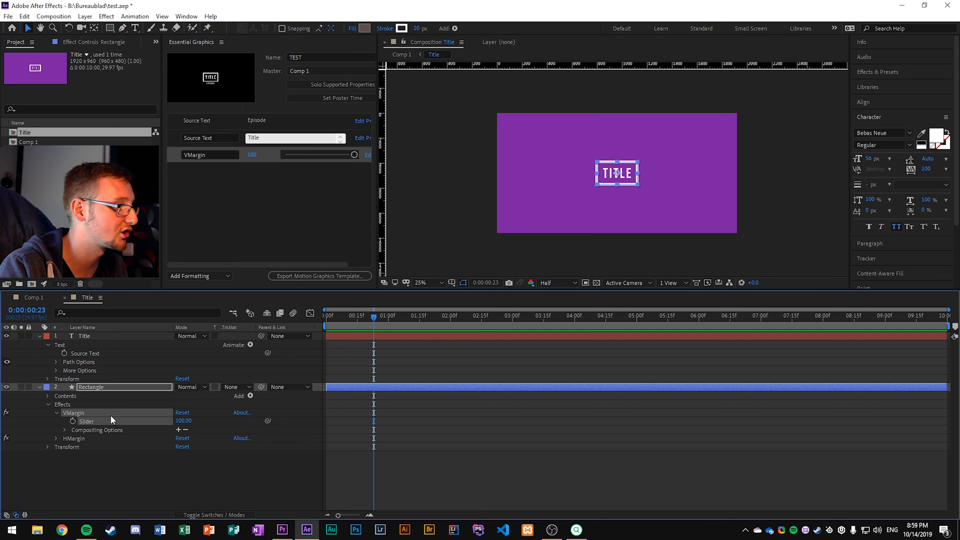
right_click(90, 418)
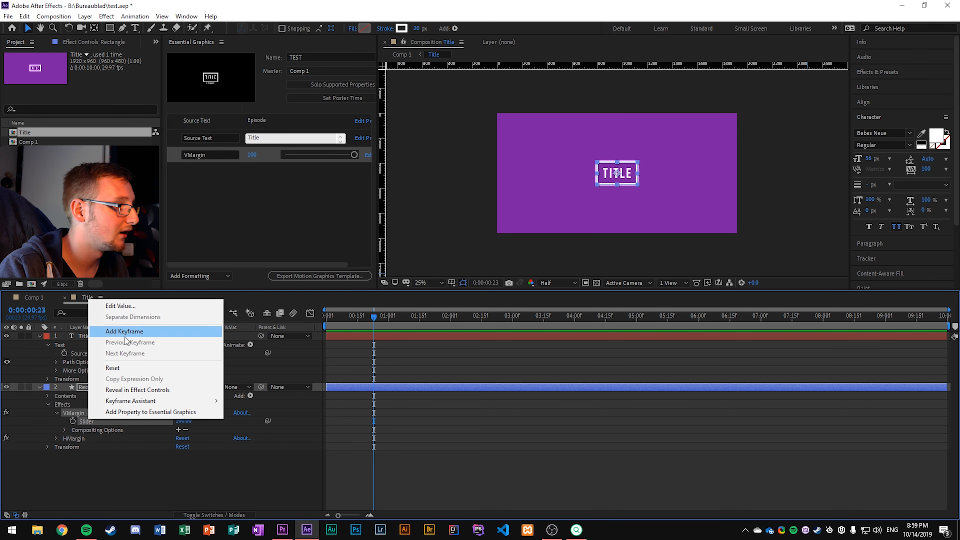
click(91, 421)
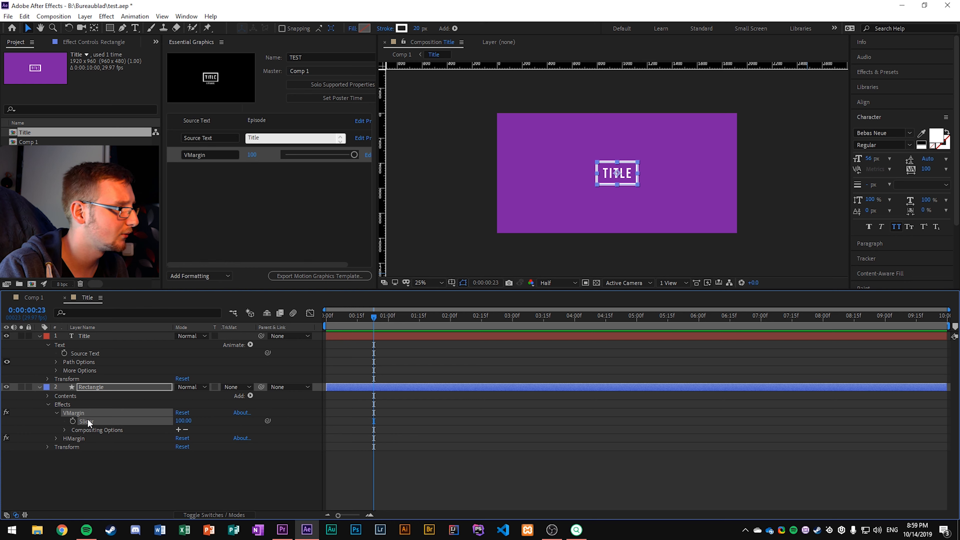
click(105, 457)
click(87, 422)
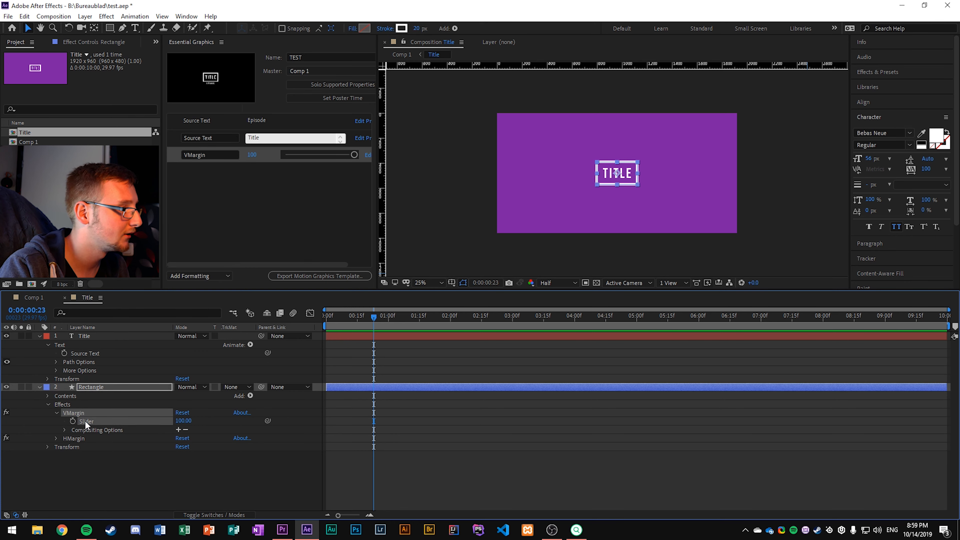
right_click(85, 420)
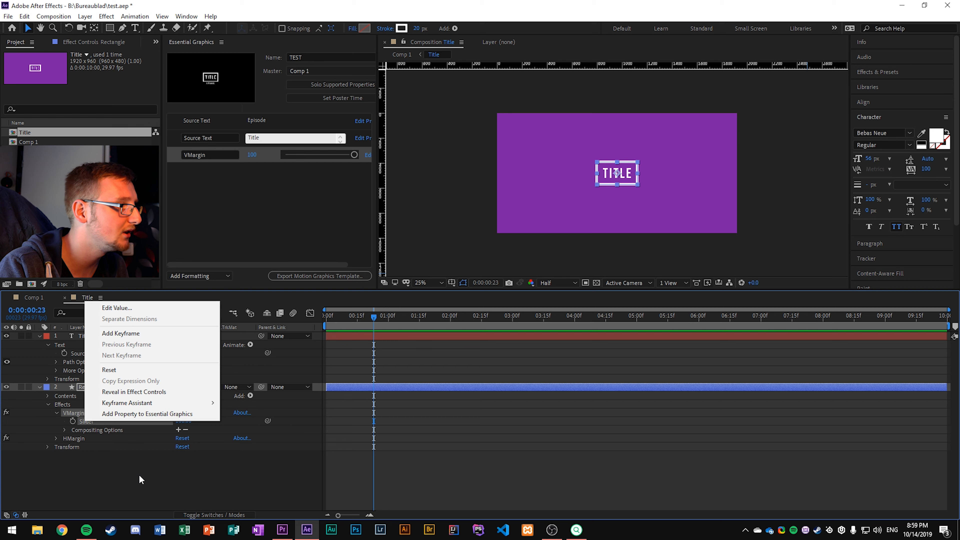
click(140, 480)
click(87, 422)
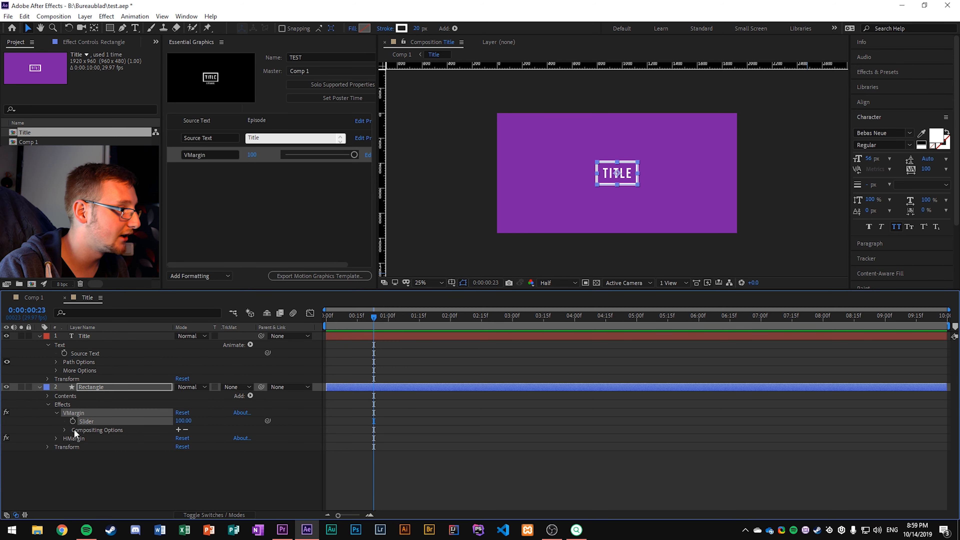
Add the Rectangle layer's HMargin slider to the template's Essential Graphics properties and name it Hmargin.
click(56, 438)
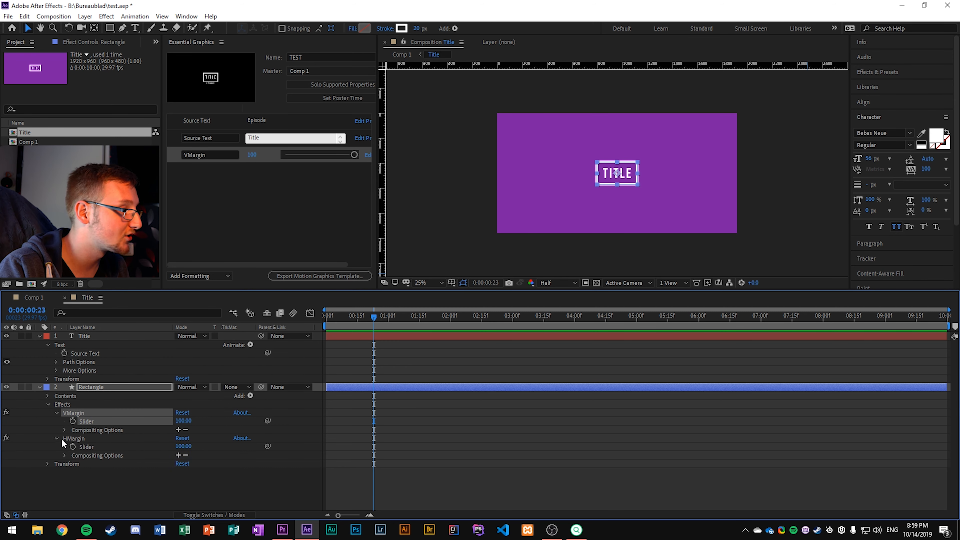
click(86, 447)
drag(87, 446, 206, 171)
click(207, 170)
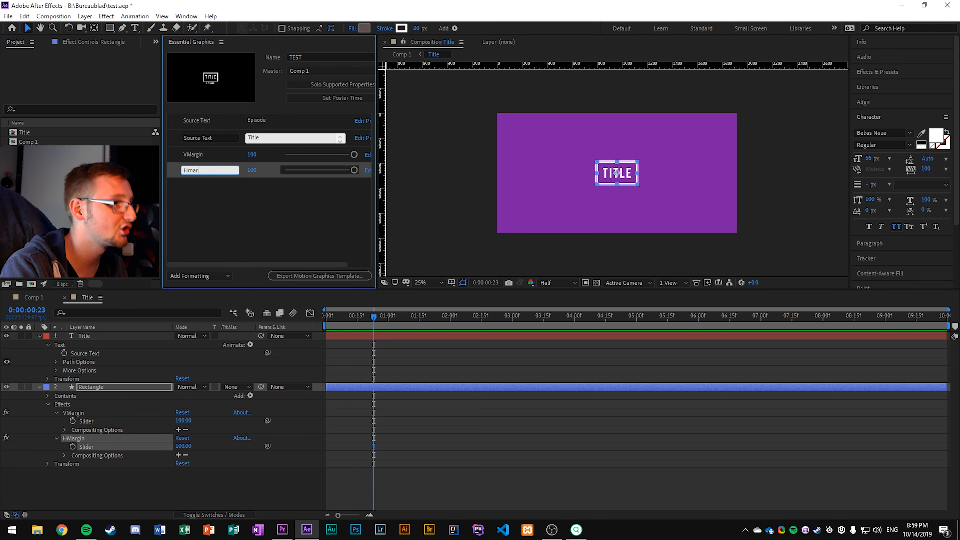
click(285, 217)
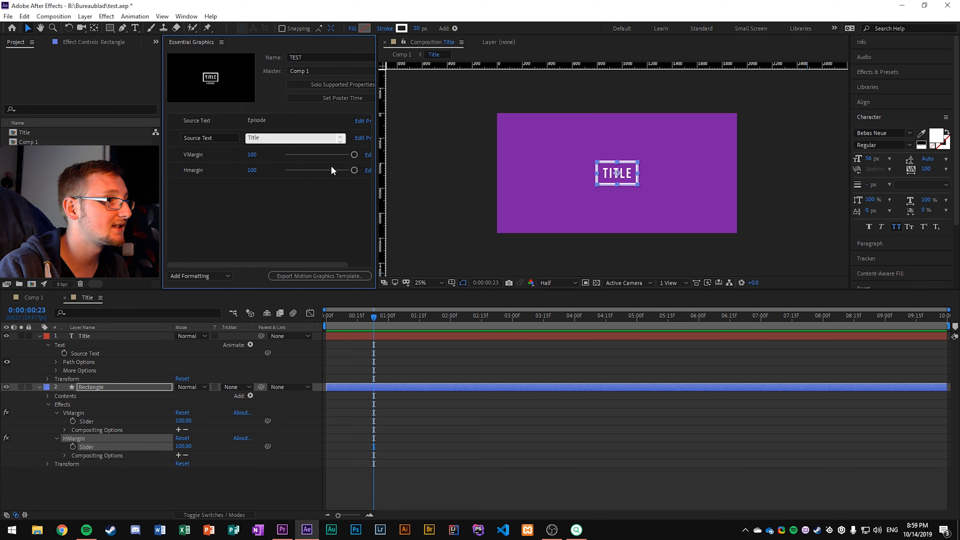
Enable custom font selection, font size adjustment and faux styles for both the Episode and Title source text properties.
click(367, 154)
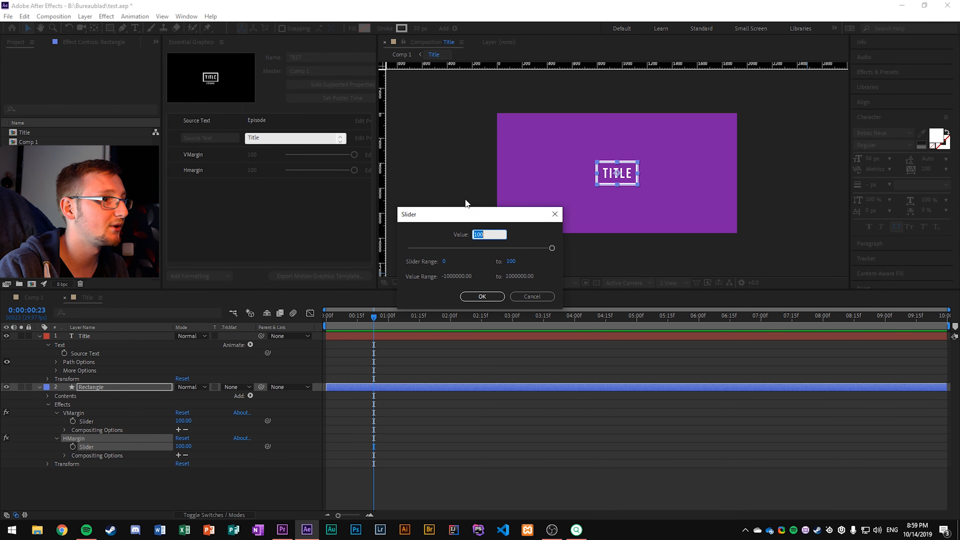
click(554, 214)
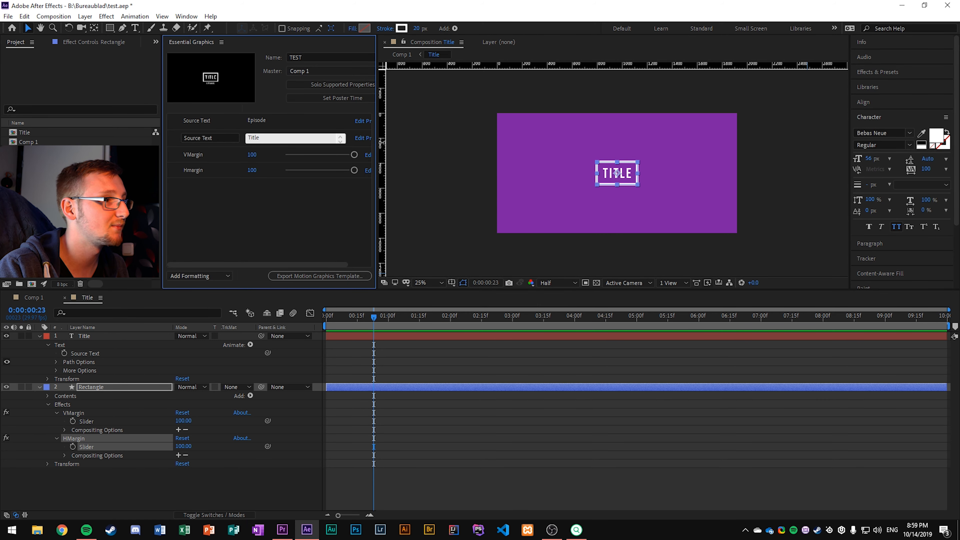
drag(377, 142, 434, 142)
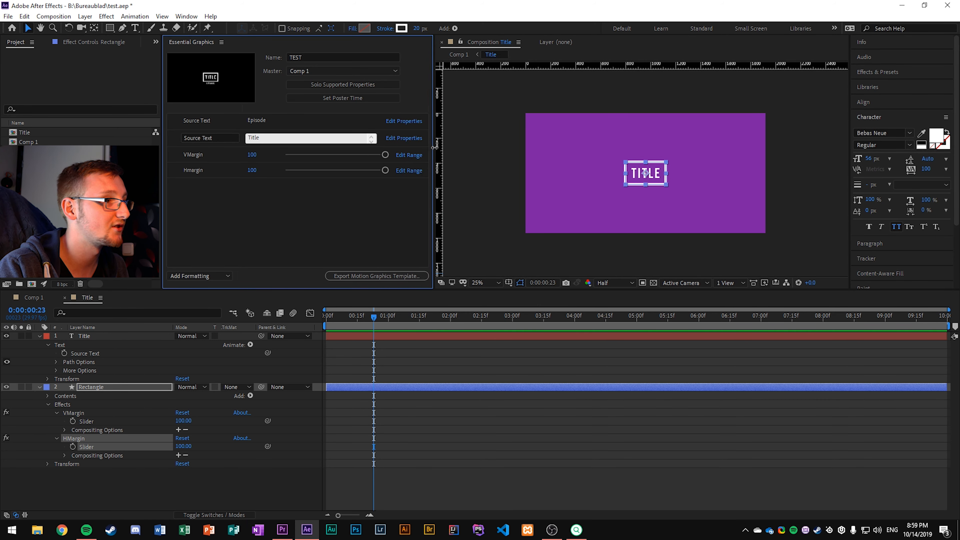
click(411, 122)
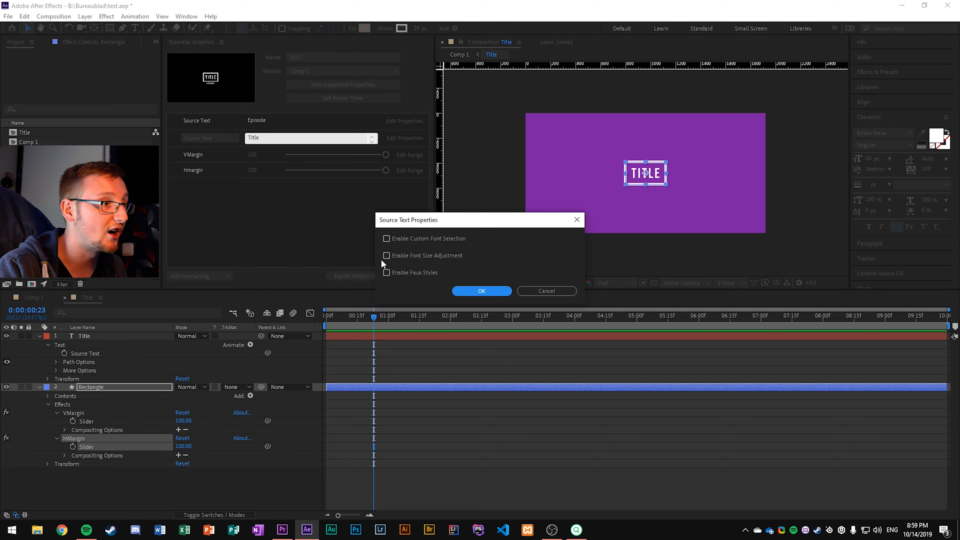
click(387, 273)
click(387, 255)
click(386, 239)
click(472, 290)
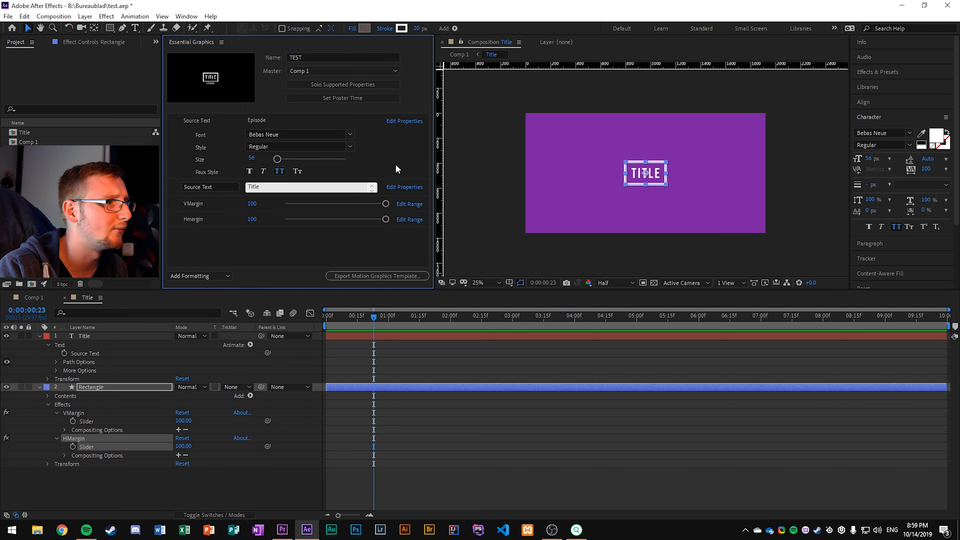
click(411, 188)
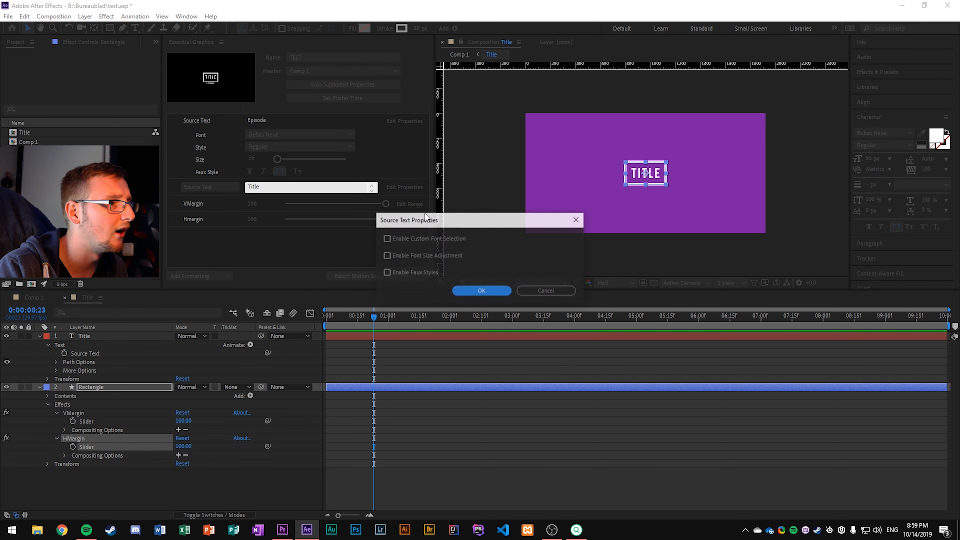
click(456, 290)
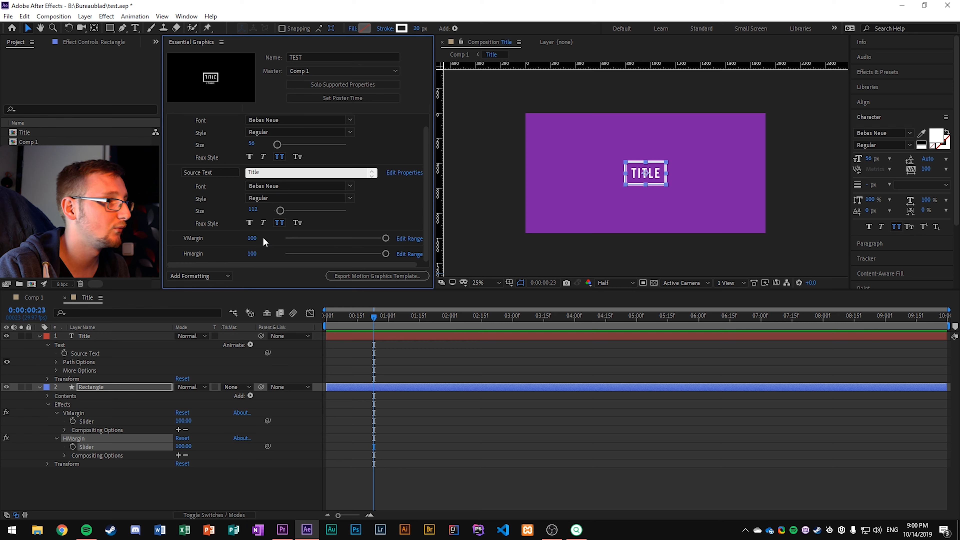
Set the VMargin control's slider range to 0 to 1000 and its value to 100.
drag(385, 238, 257, 238)
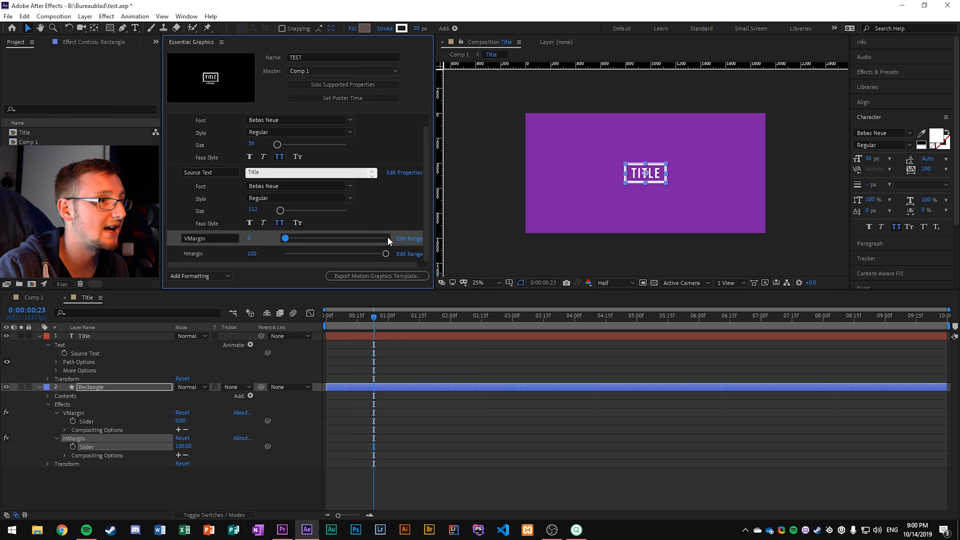
key(ctrl+z)
click(408, 238)
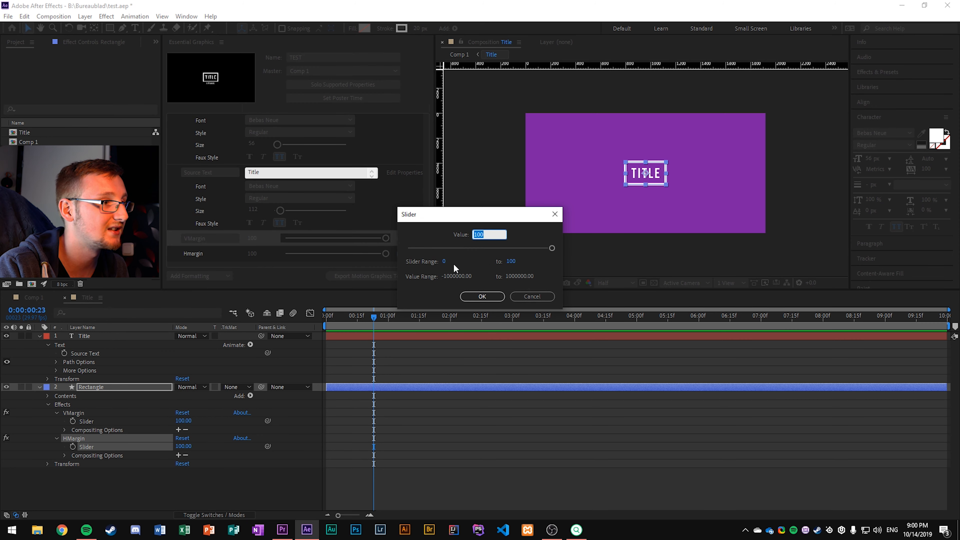
click(445, 261)
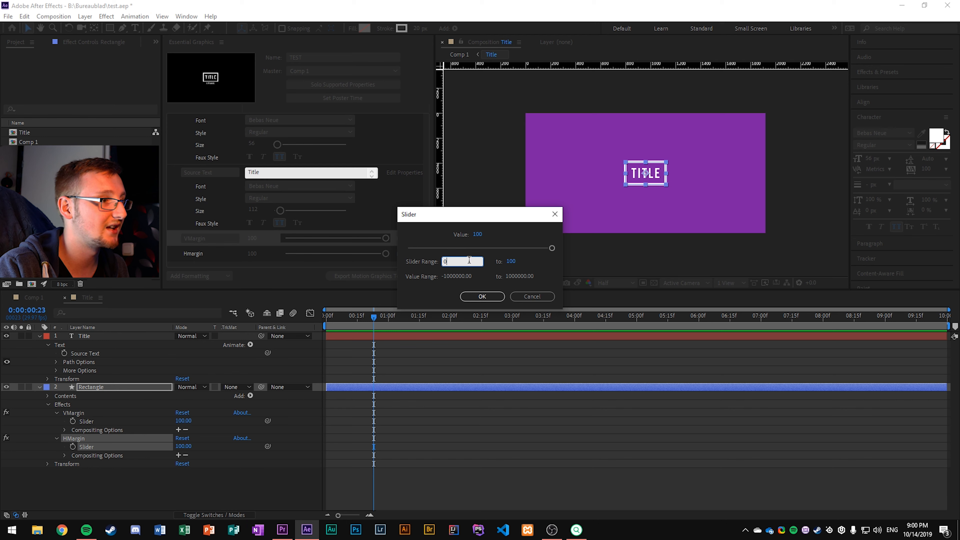
click(512, 262)
text(1)
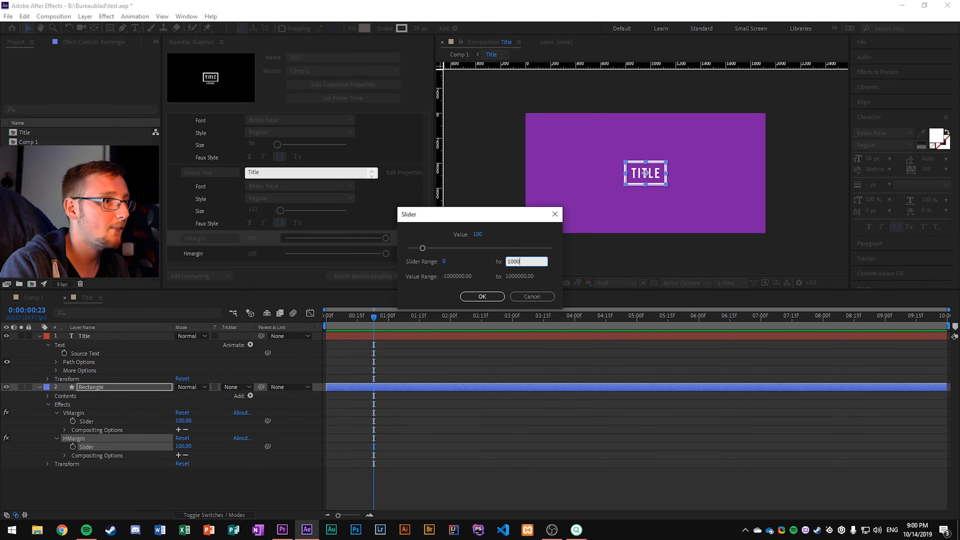
key(Return)
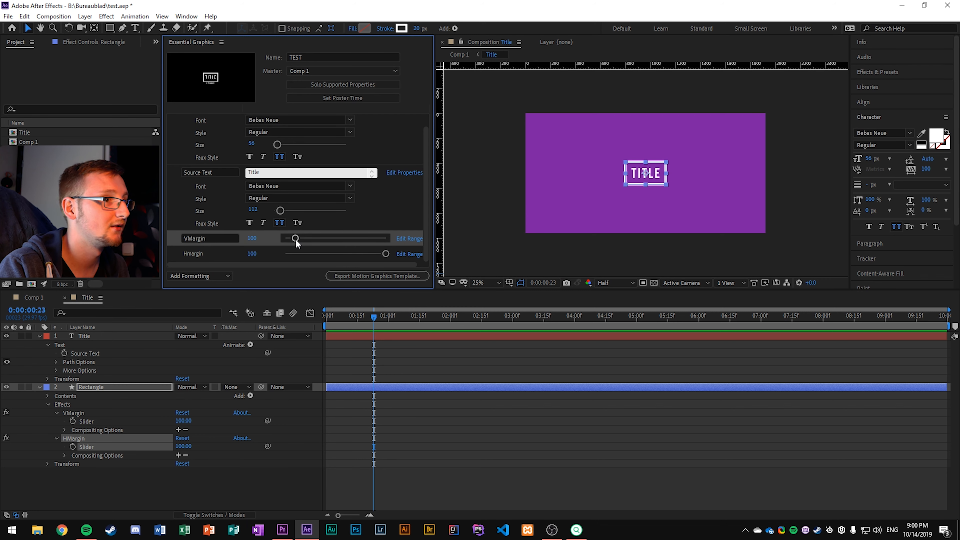
mouse_move(297, 243)
mouse_down()
mouse_move(378, 242)
mouse_move(293, 244)
mouse_up()
text(100)
key(Return)
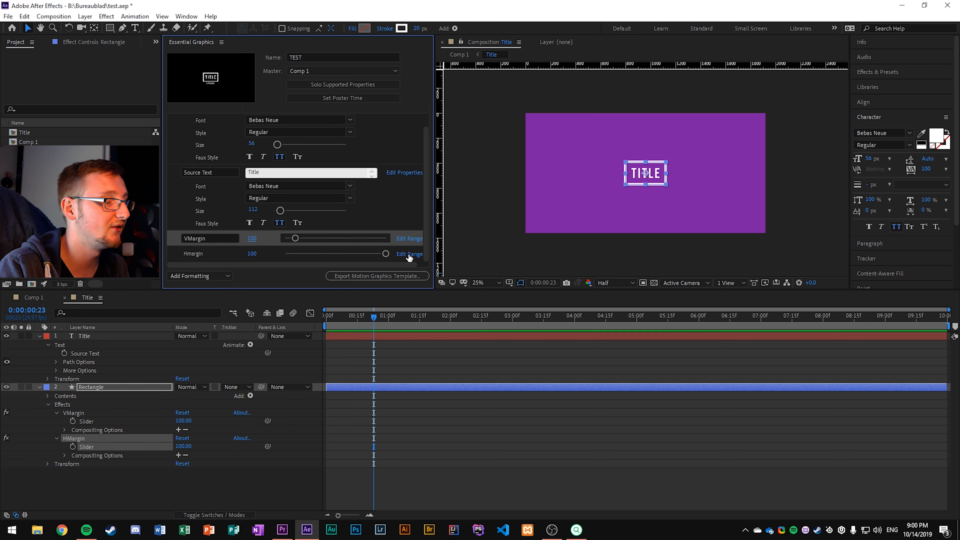
Set the Hmargin control's upper slider range to 1000 and export the TEST motion graphics template.
click(408, 255)
click(526, 262)
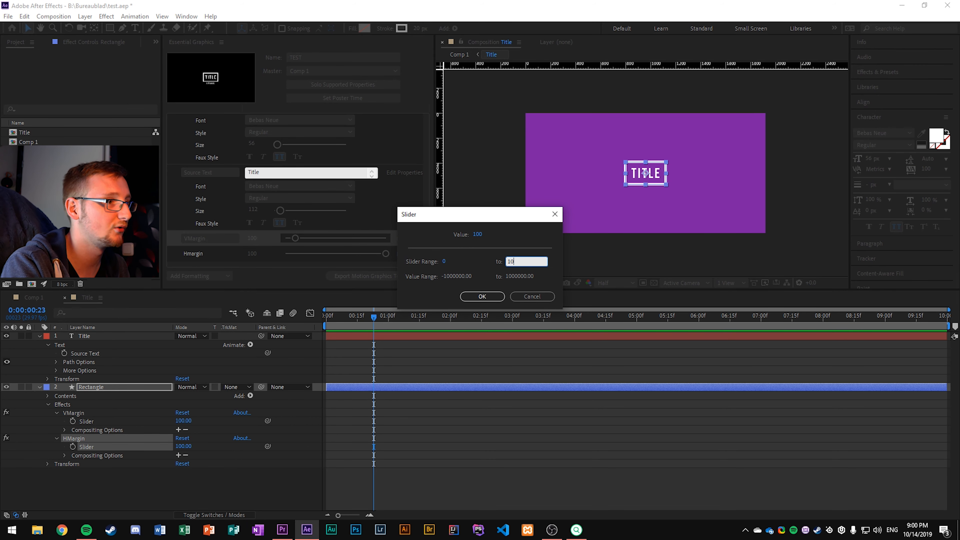
key(Return)
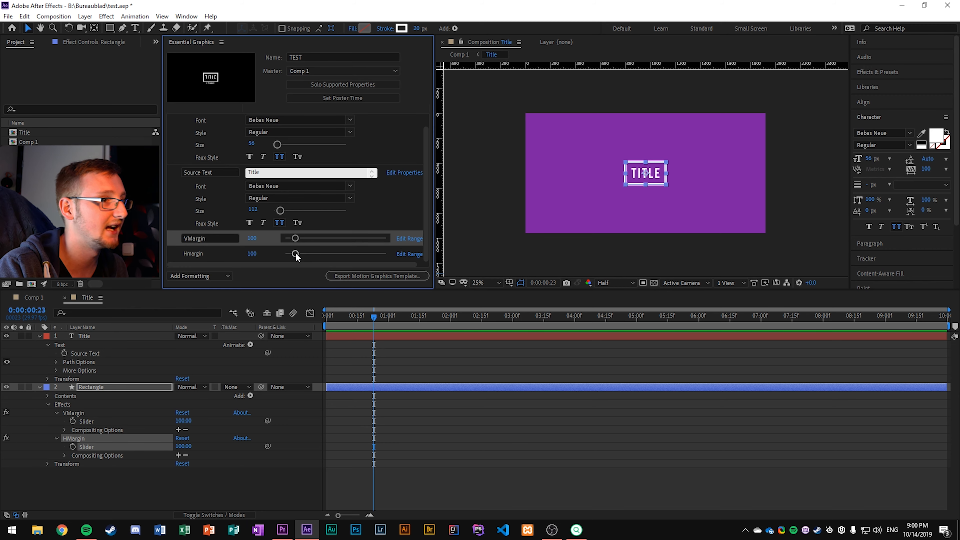
click(397, 276)
click(498, 277)
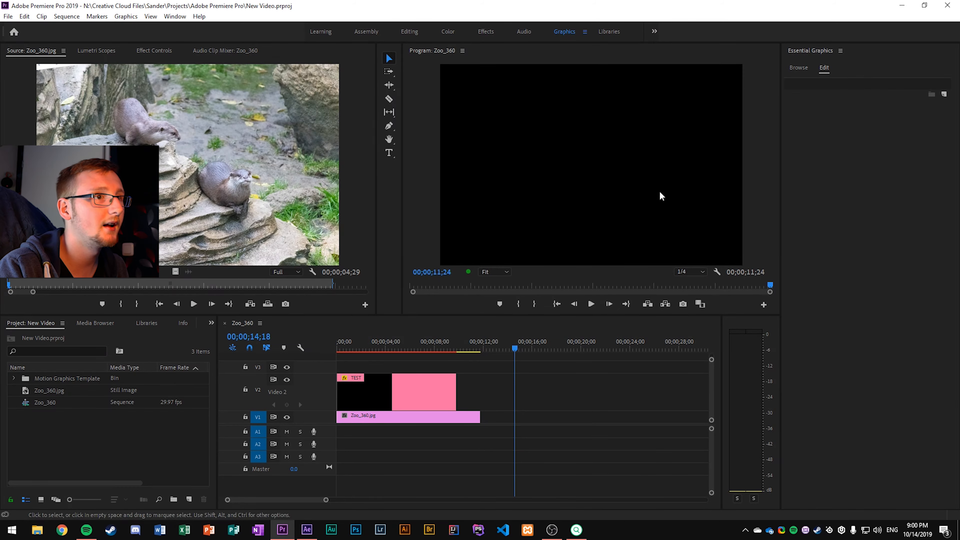
Switch to Premiere Pro and replace the TEST clip on V2 with the re-exported TEST template at the sequence start.
click(858, 135)
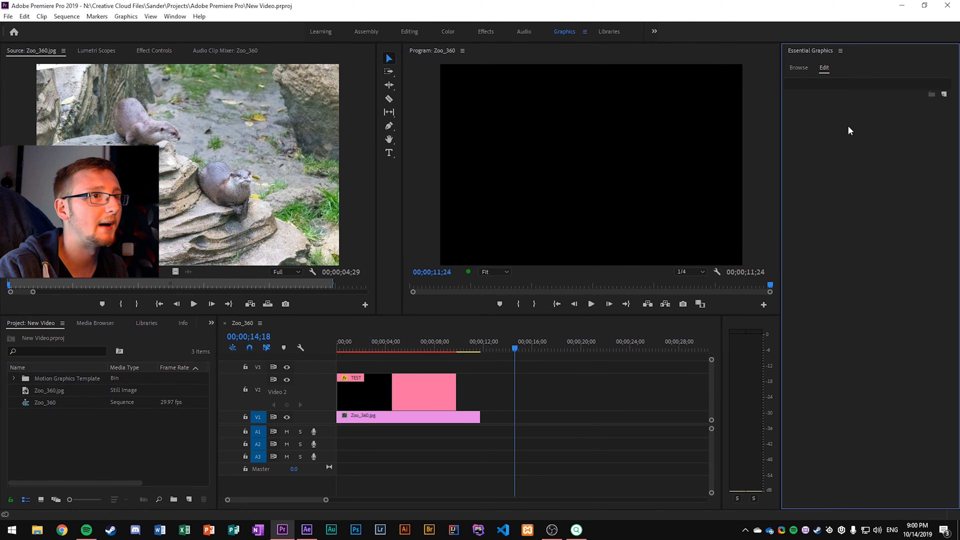
click(800, 68)
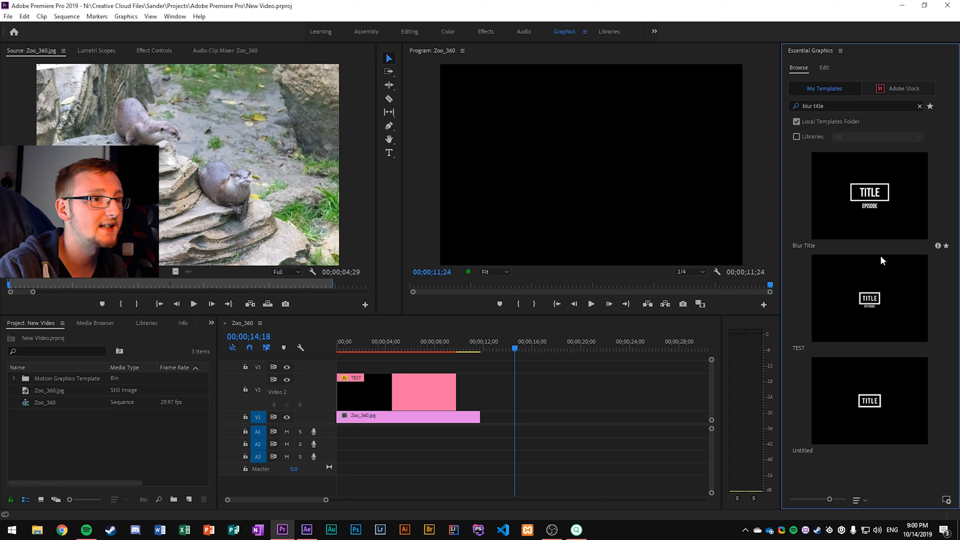
click(442, 388)
key(Delete)
click(809, 67)
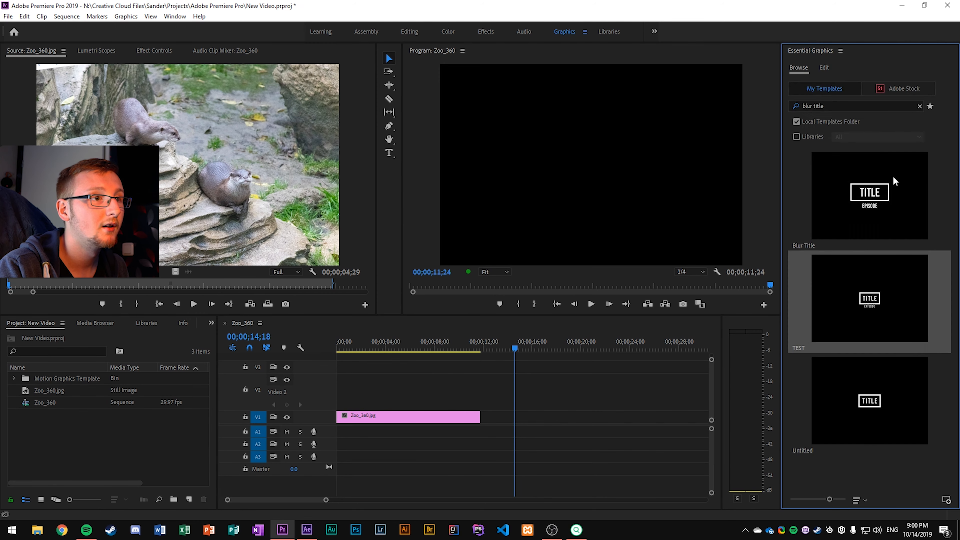
drag(389, 365, 354, 378)
Play the sequence from its start to preview the title animation over the Zoo_360.jpg clip.
click(338, 343)
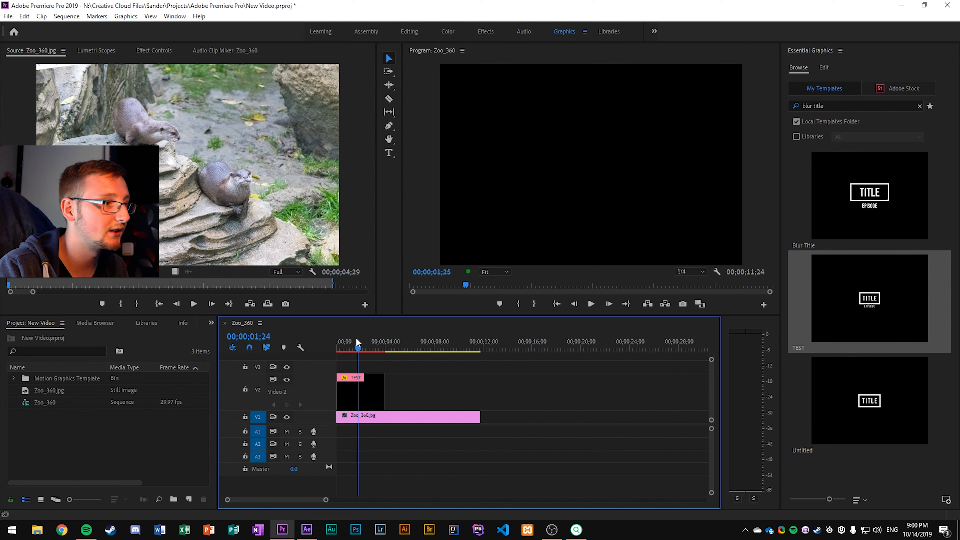
key(space)
key(space)
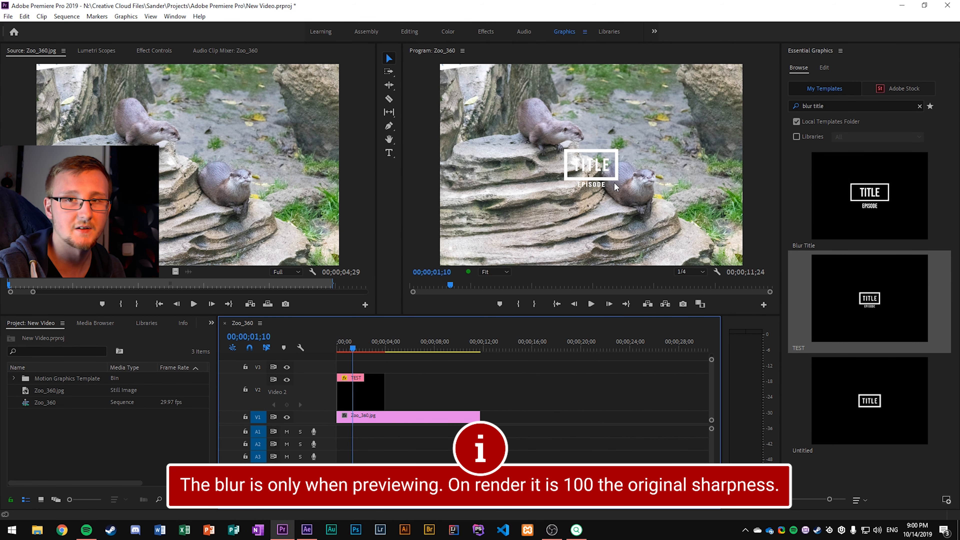
key(space)
Try the TEST clip's margin controls with VMargin at 386 and Hmargin at 238, and undo both changes.
click(365, 397)
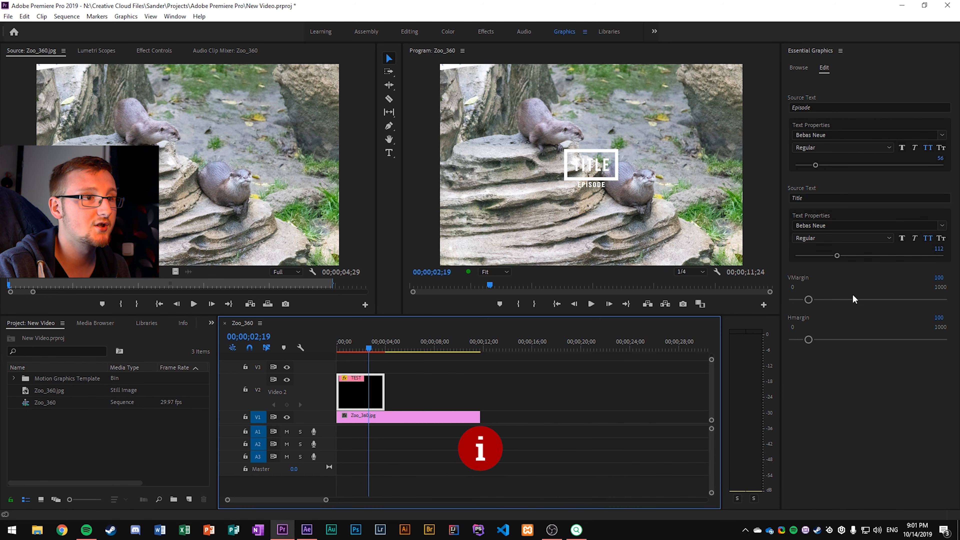
drag(809, 300, 849, 308)
drag(808, 339, 829, 341)
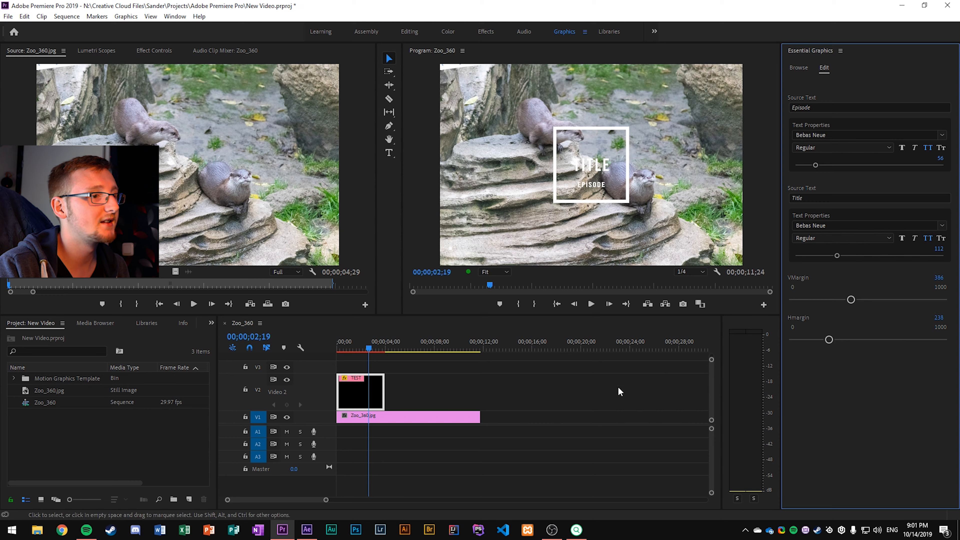
click(608, 406)
key(ctrl+z)
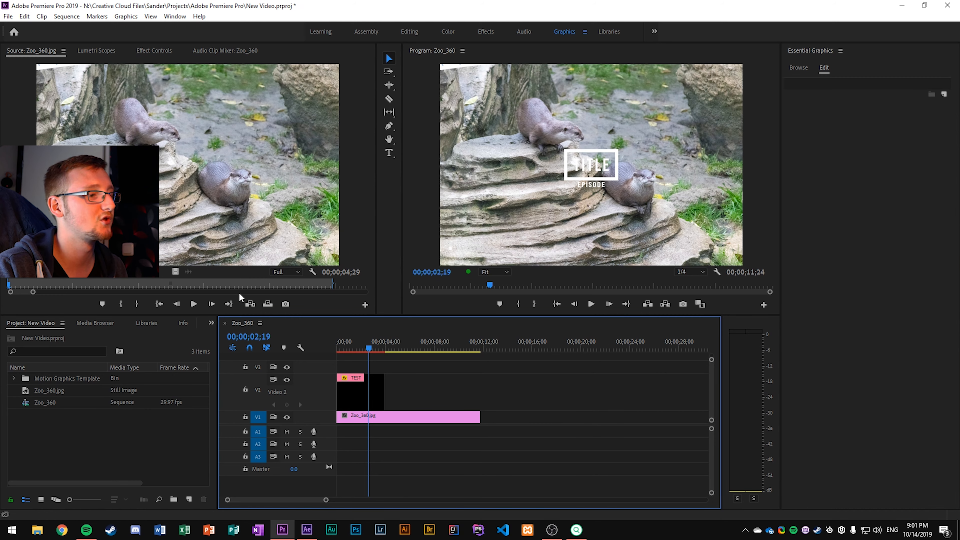
Switch to After Effects and collapse the properties of the Title and Rectangle layers.
click(307, 529)
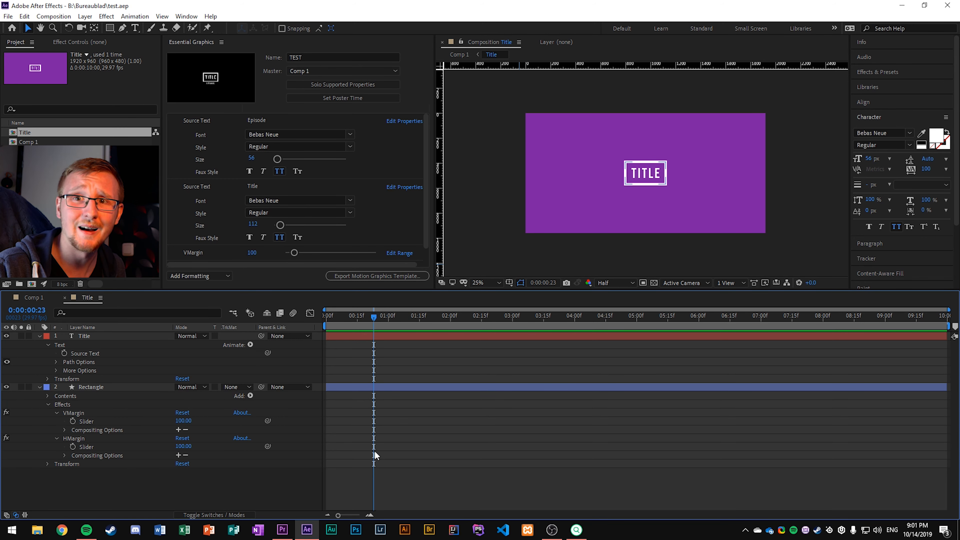
click(39, 336)
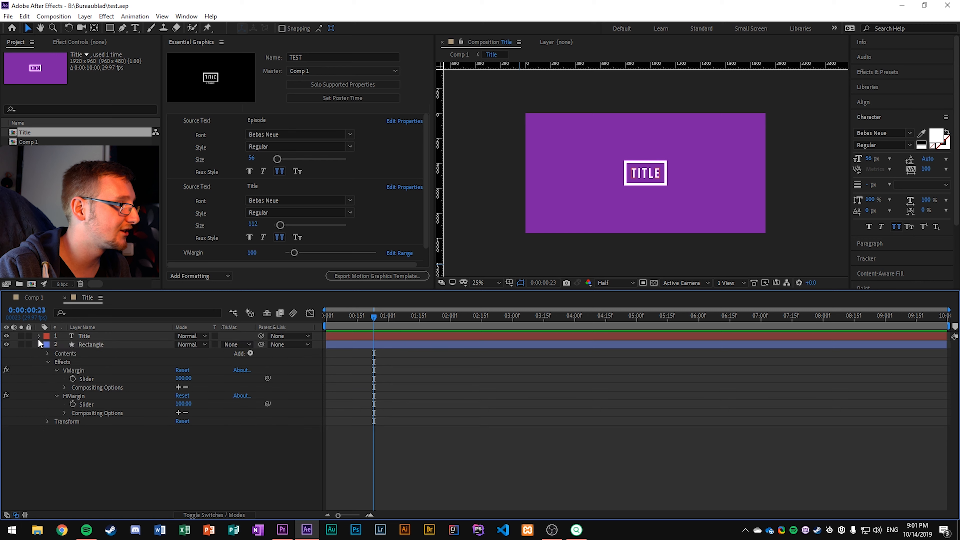
click(38, 345)
click(122, 109)
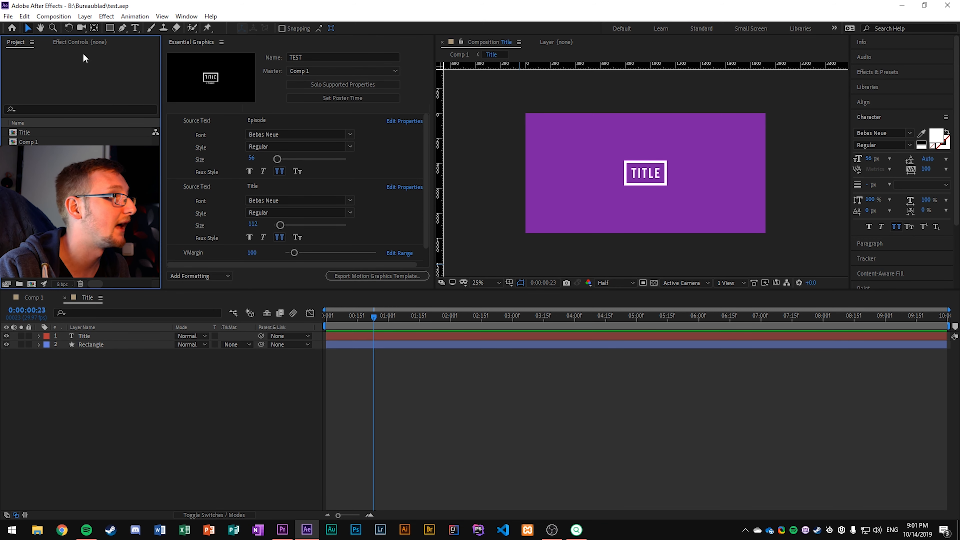
Search the effects for "color" and apply Change to Color to the Rectangle layer.
click(80, 42)
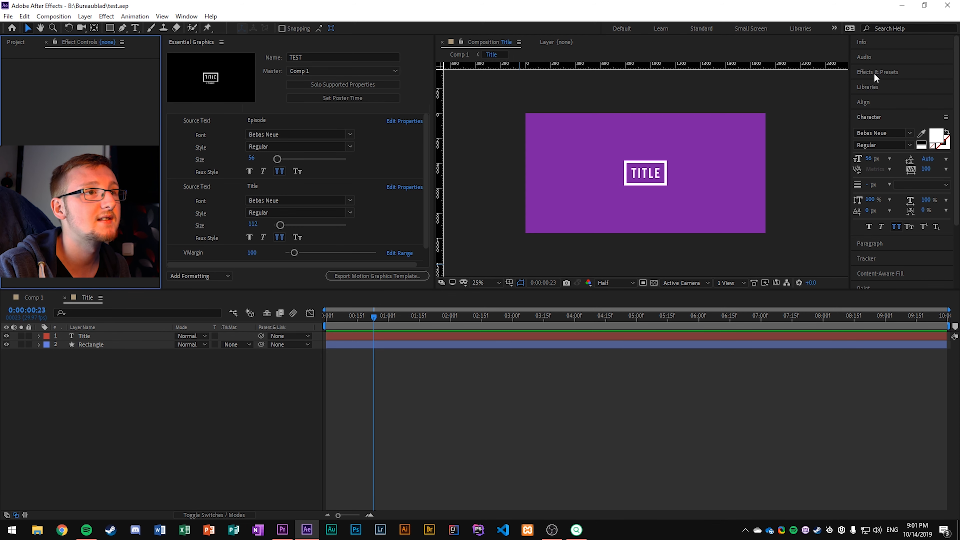
click(885, 73)
click(944, 83)
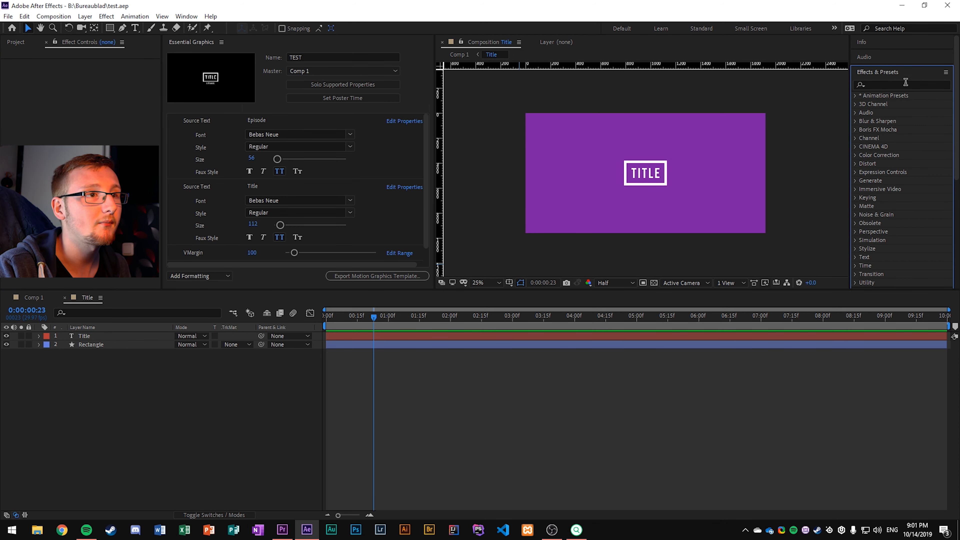
click(894, 86)
text(color)
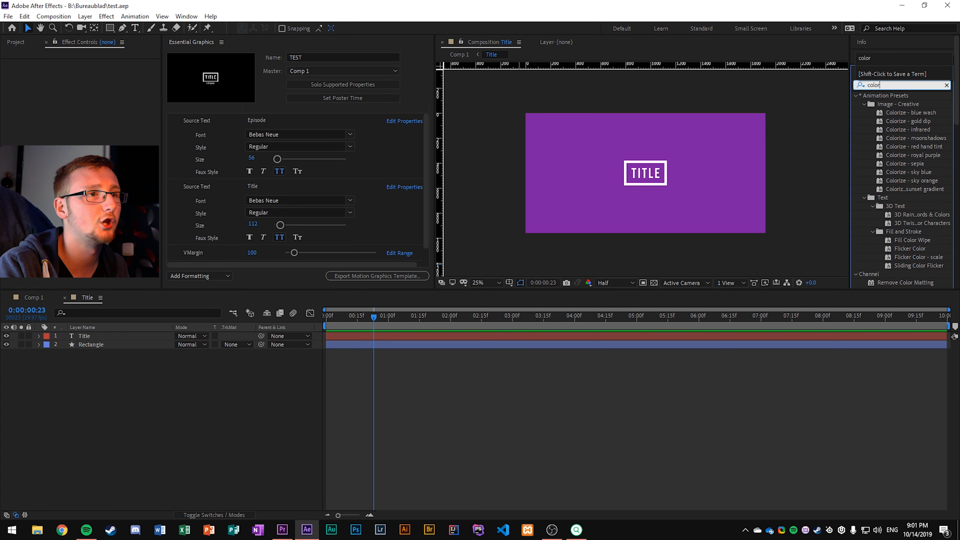
scroll(907, 173, down, 3)
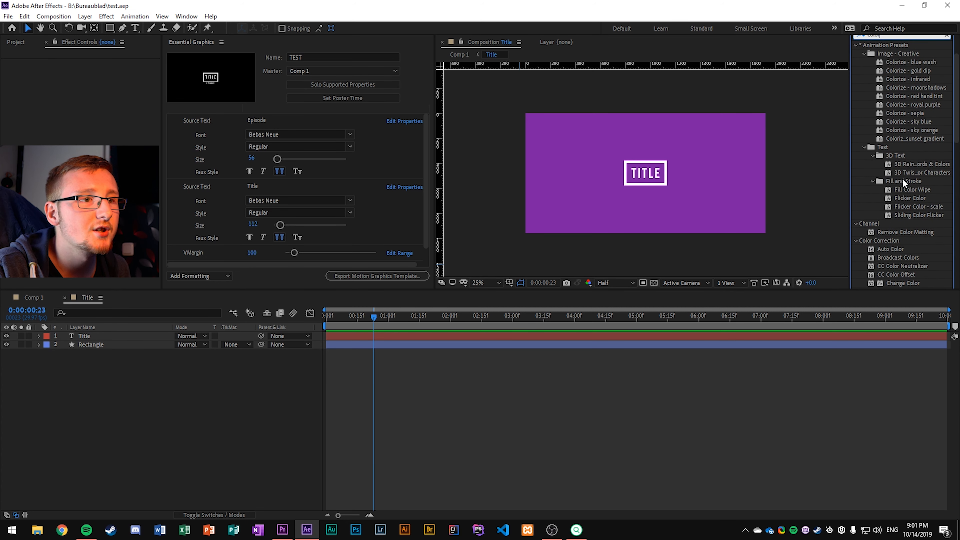
scroll(903, 242, down, 2)
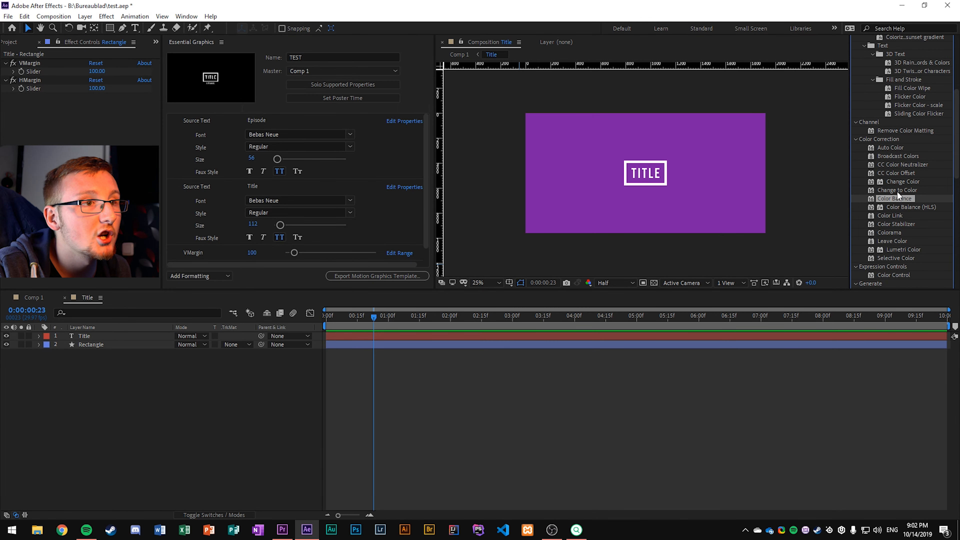
click(898, 189)
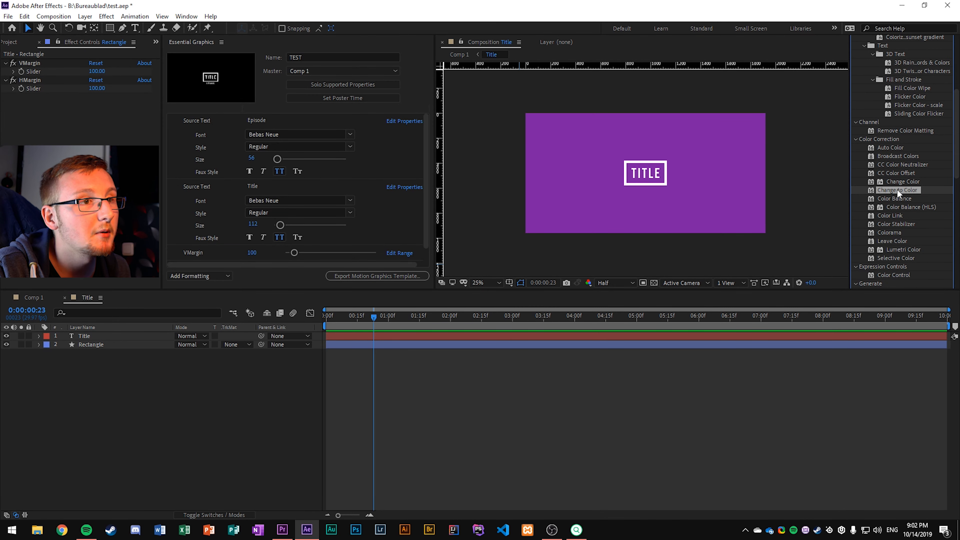
drag(897, 189, 100, 343)
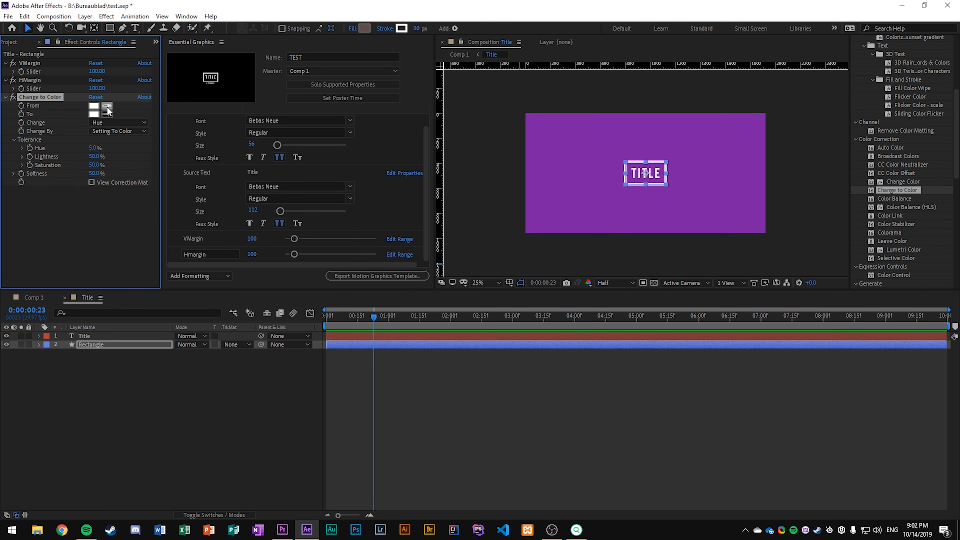
Set the Change to Color effect's To color to red and sample its From color from the white rectangle outline.
click(94, 114)
drag(469, 231, 489, 201)
click(578, 206)
click(580, 271)
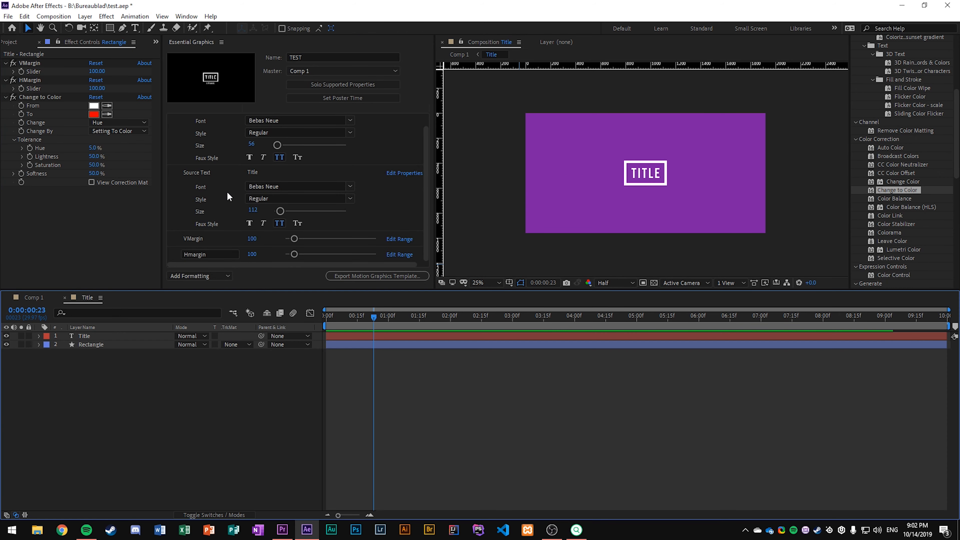
click(94, 106)
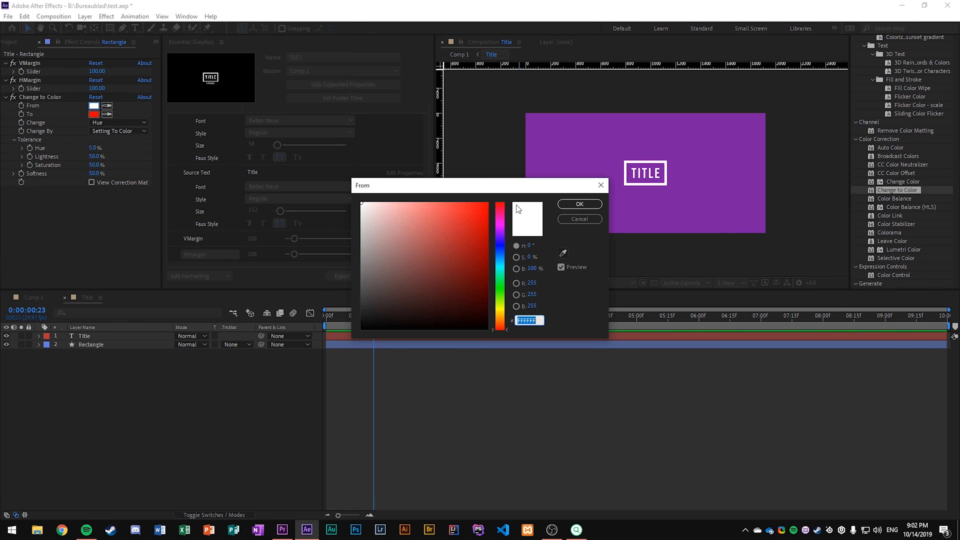
click(564, 250)
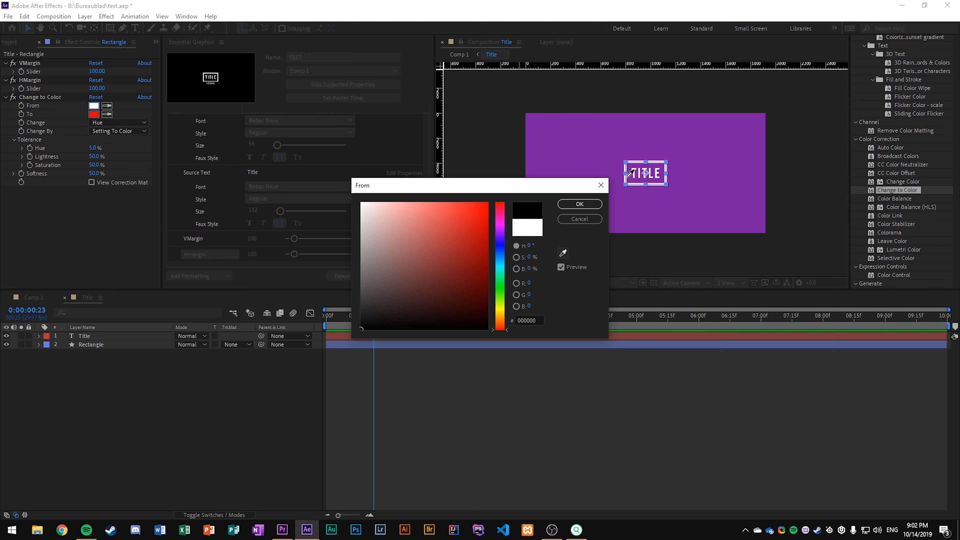
click(629, 175)
click(580, 204)
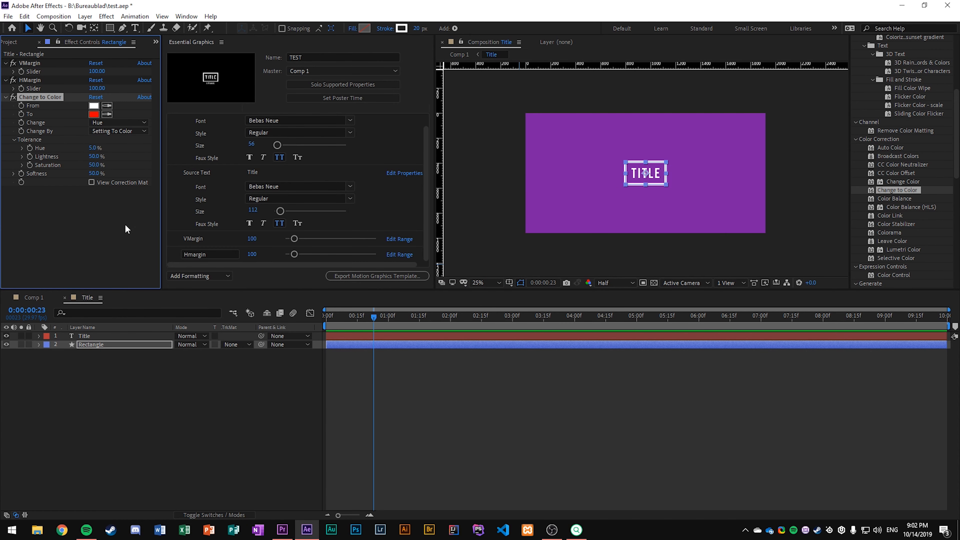
Make the Change to Color effect alter Hue, Lightness & Saturation.
click(115, 124)
click(120, 144)
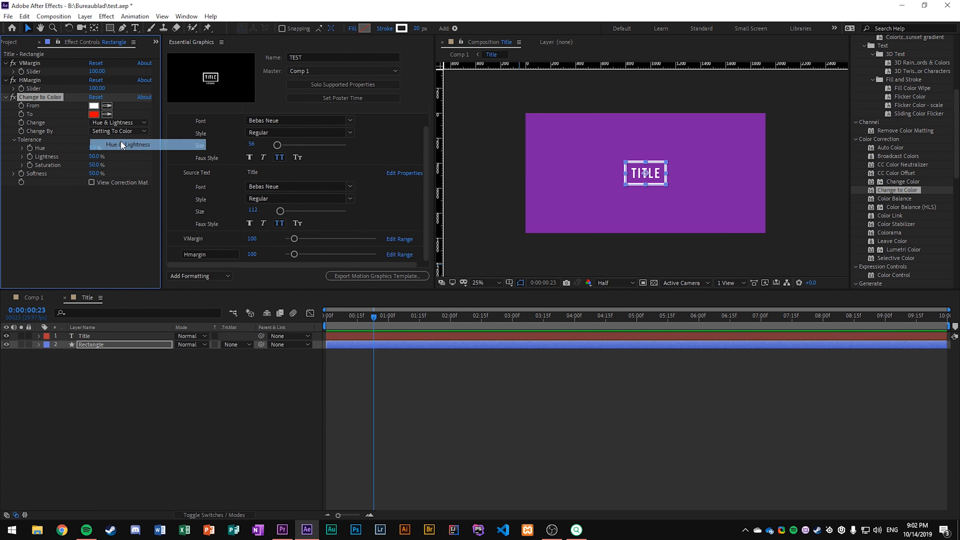
click(116, 124)
click(115, 133)
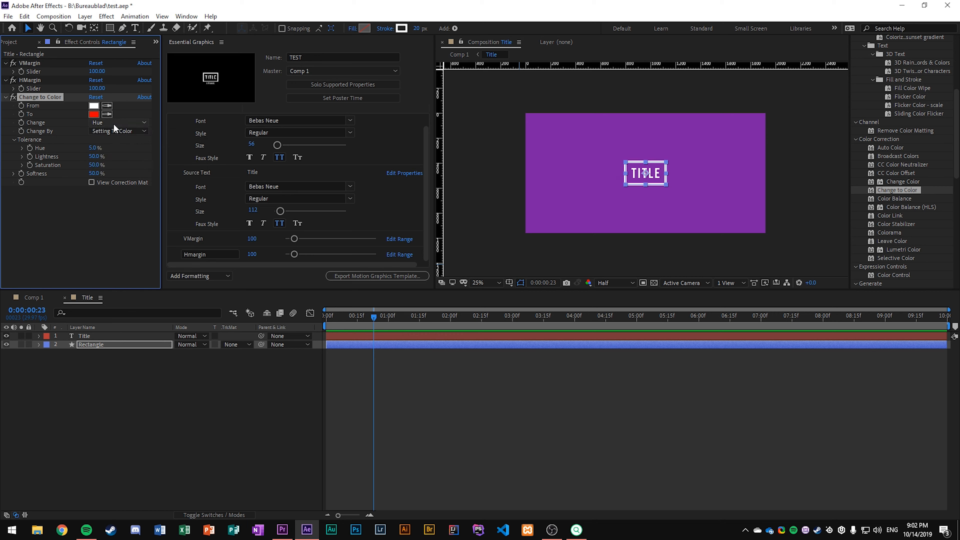
click(124, 130)
click(108, 122)
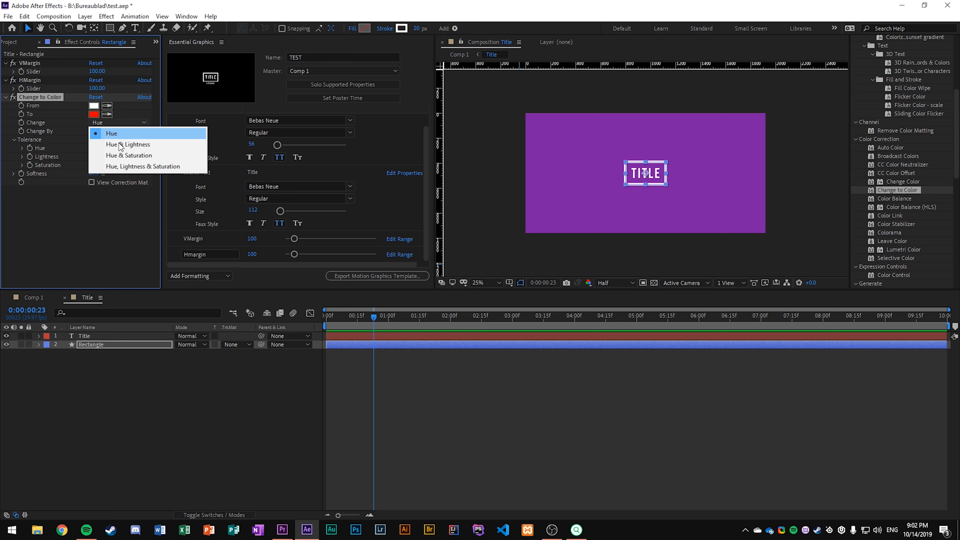
click(126, 169)
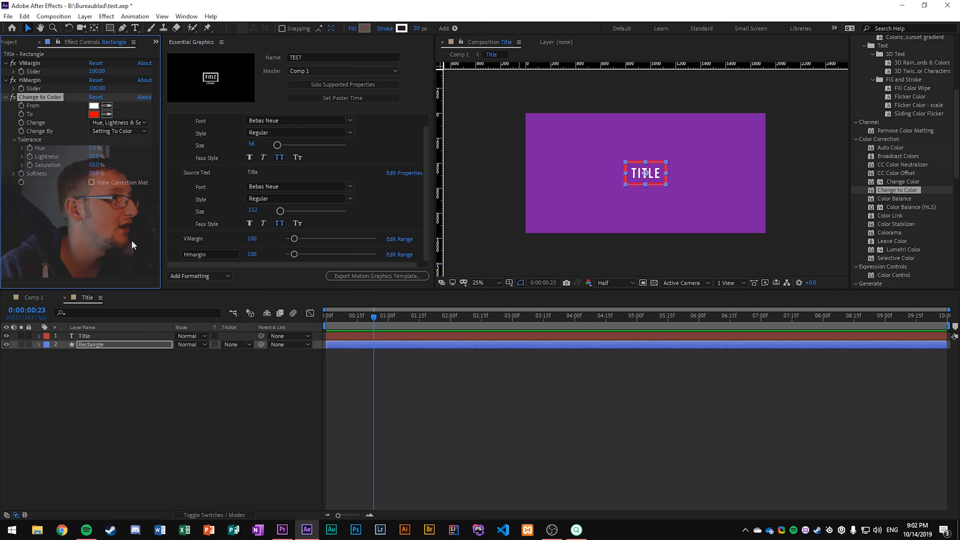
click(584, 224)
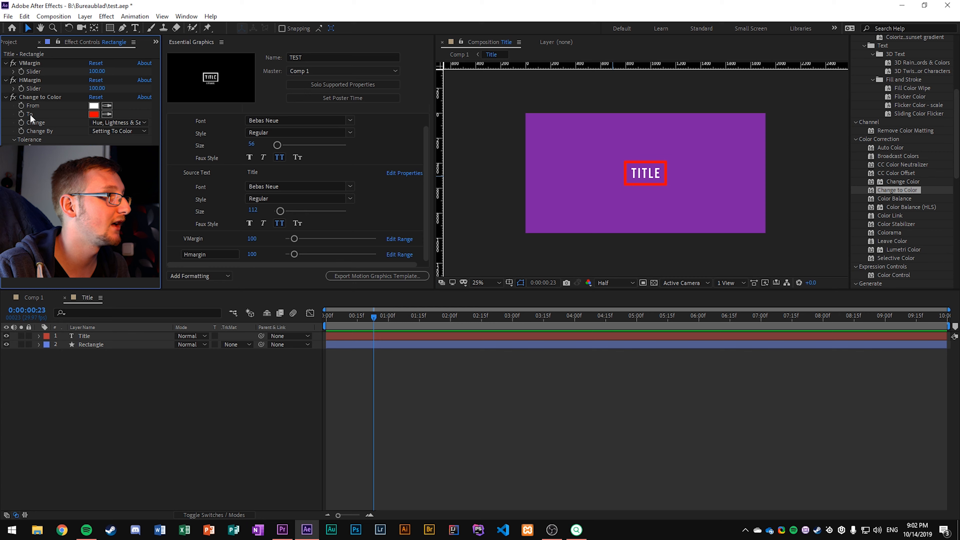
Add the To color of the Rectangle layer's Change to Color effect to the TEST template's controls.
click(55, 350)
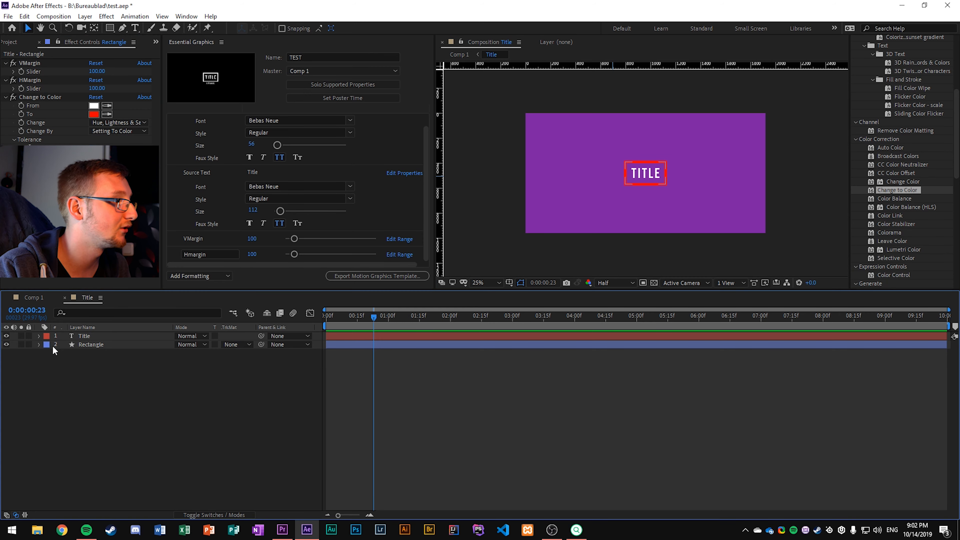
click(38, 344)
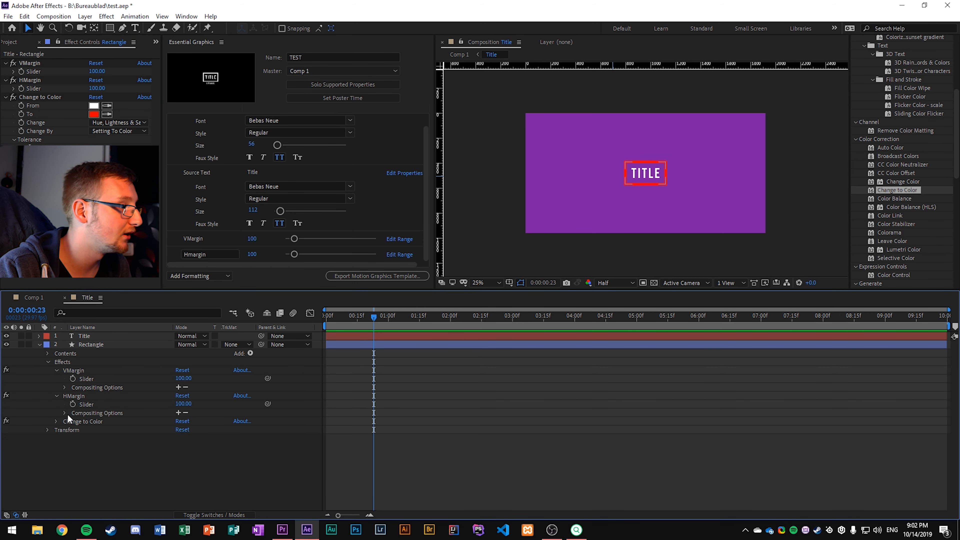
click(55, 421)
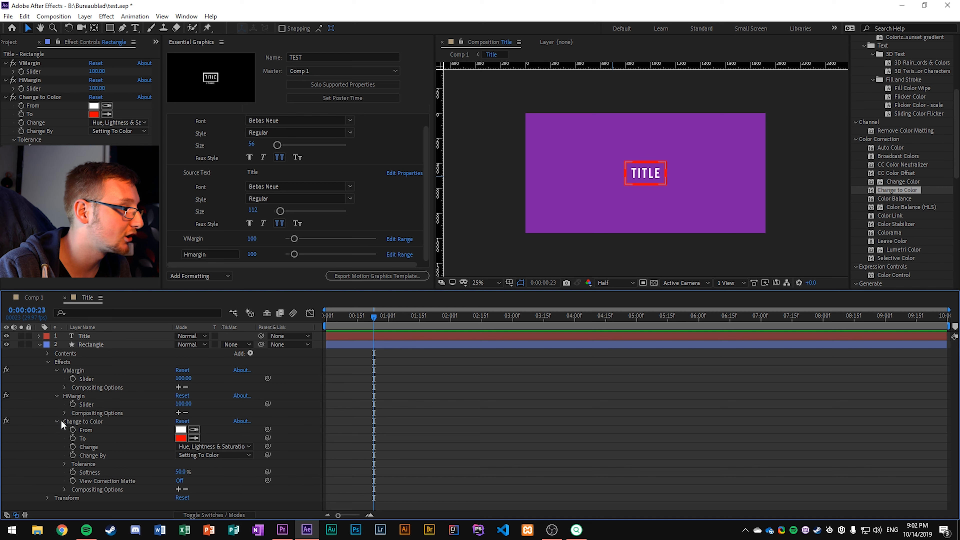
click(105, 438)
drag(105, 438, 268, 172)
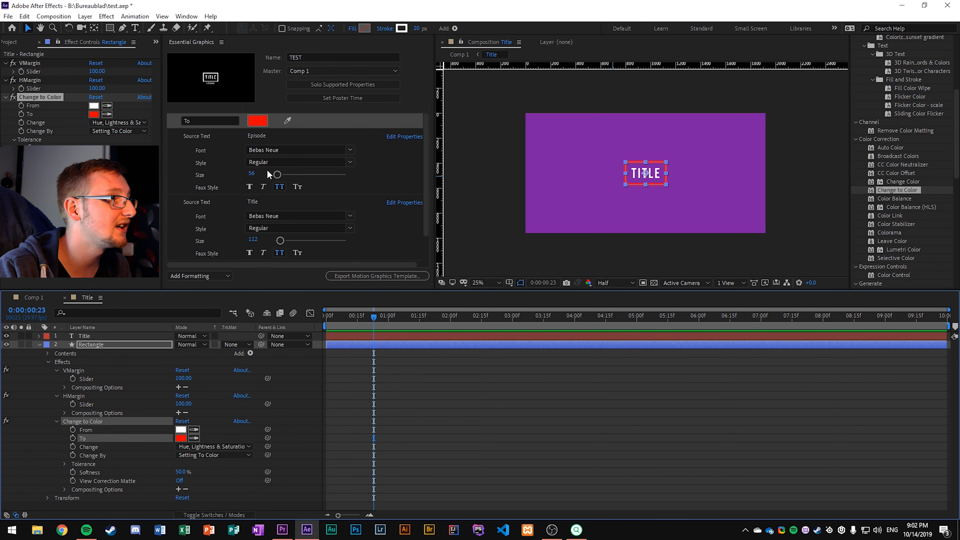
Rename the template's To color control as Rect Color.
click(220, 120)
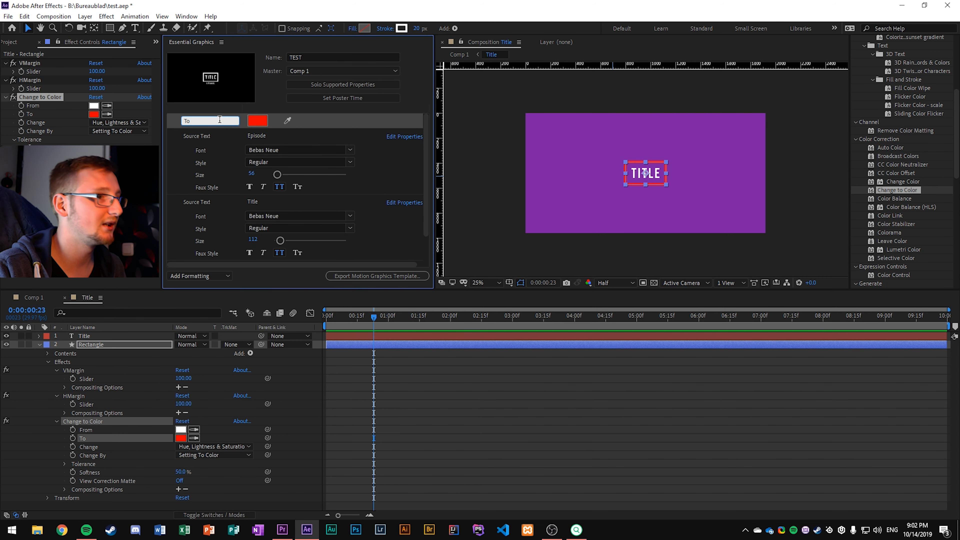
text(Cext)
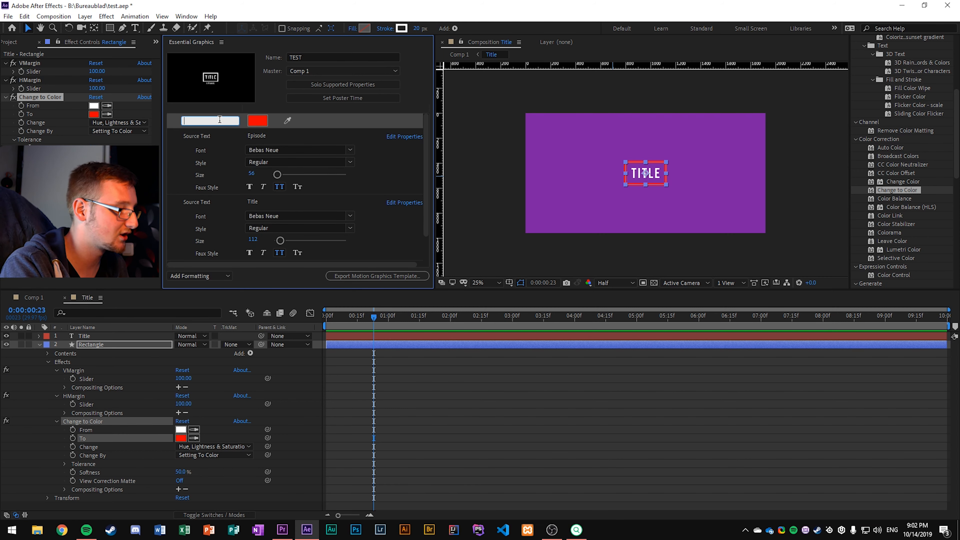
key(BackSpace)
key(BackSpace)
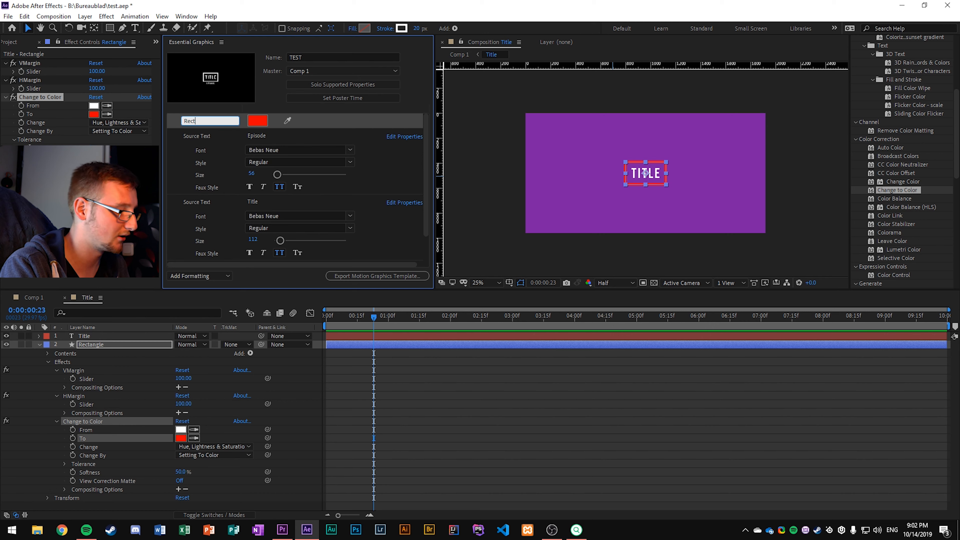
key(Return)
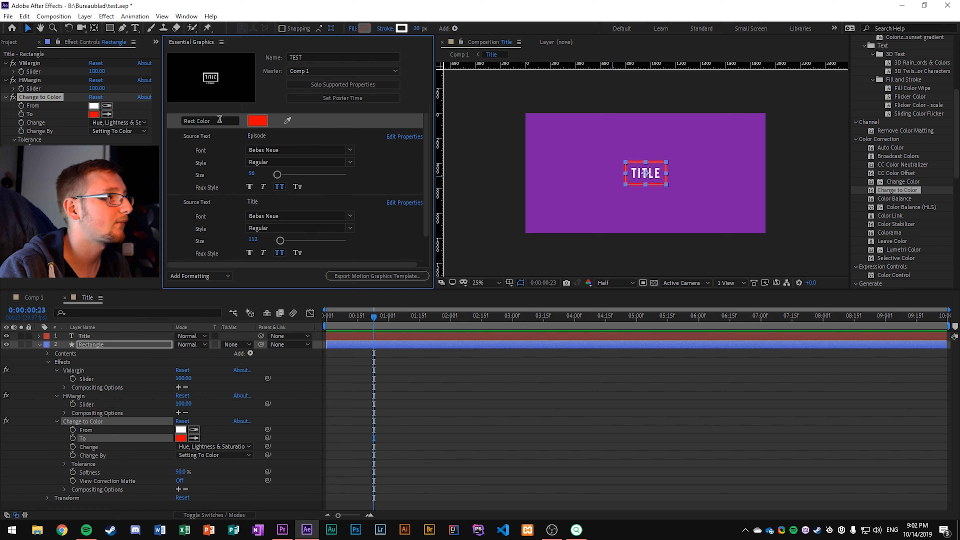
Set the Rect Color control to white, FFFFFF.
click(258, 121)
click(361, 190)
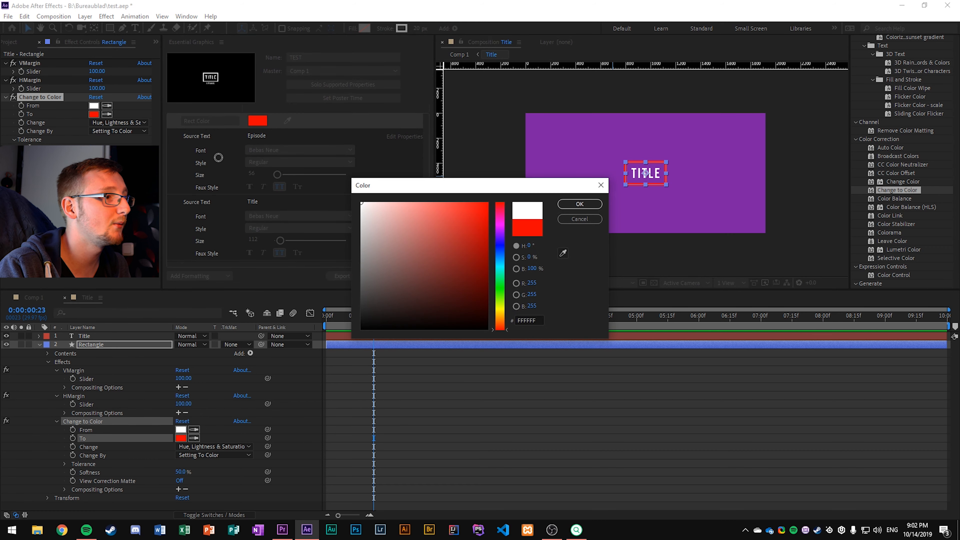
click(579, 204)
Try red and blue for the Rect Color control, and undo both changes.
click(263, 120)
click(486, 194)
click(580, 204)
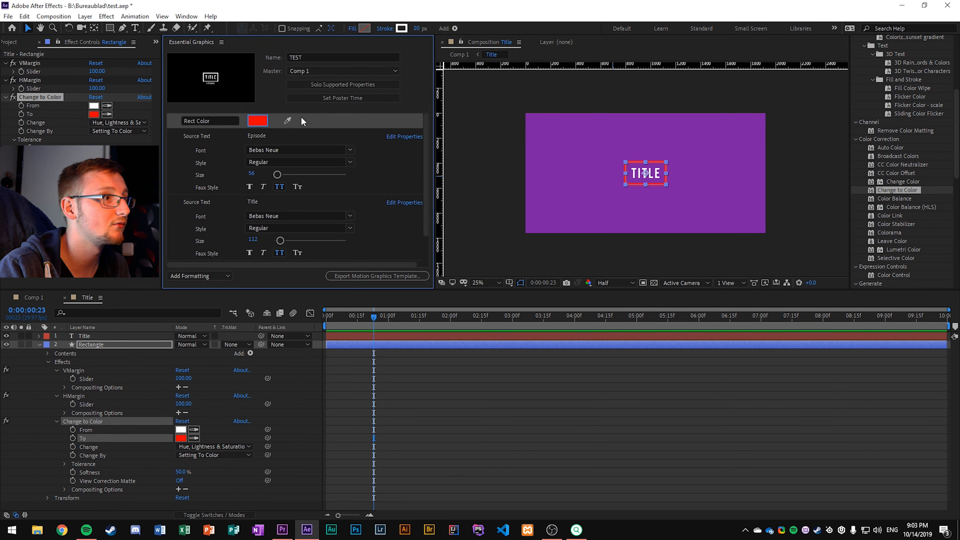
click(262, 121)
click(499, 242)
click(579, 204)
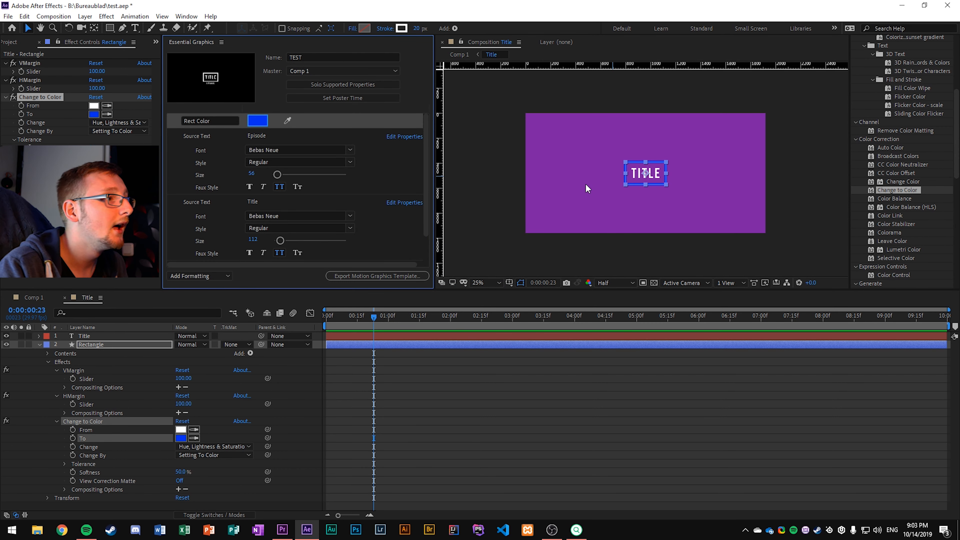
key(ctrl+z)
key(ctrl+z)
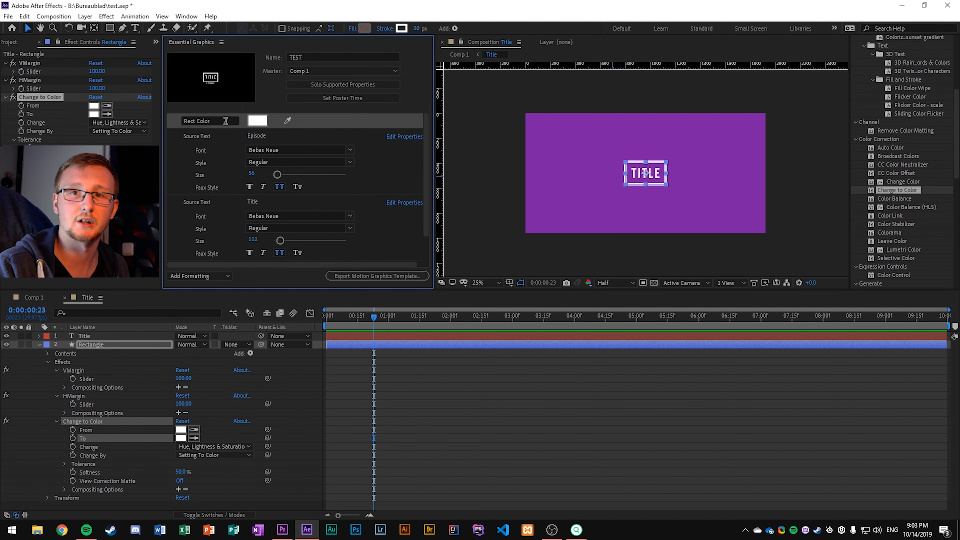
Switch to Premiere Pro, examine the TEST clip's editable controls, and return to After Effects.
click(282, 529)
click(344, 393)
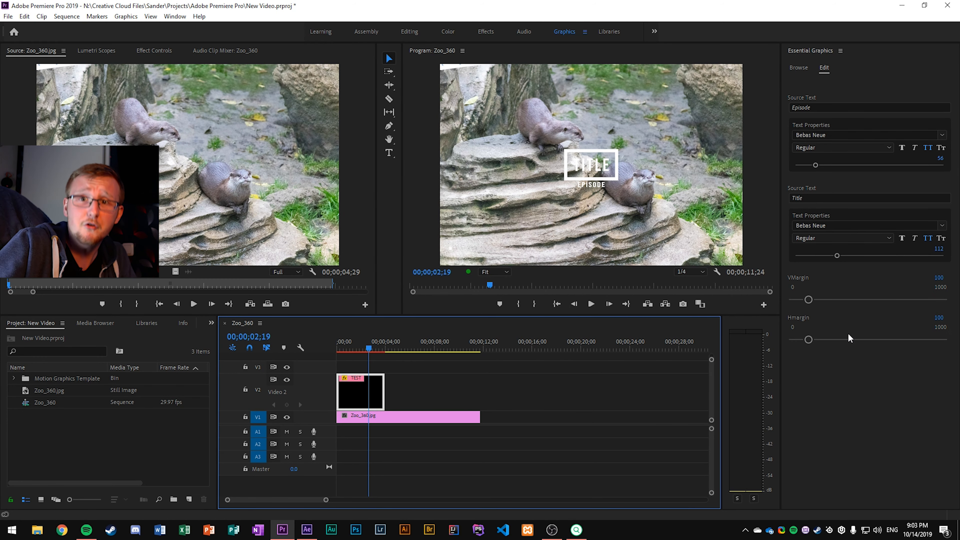
key(alt+Tab)
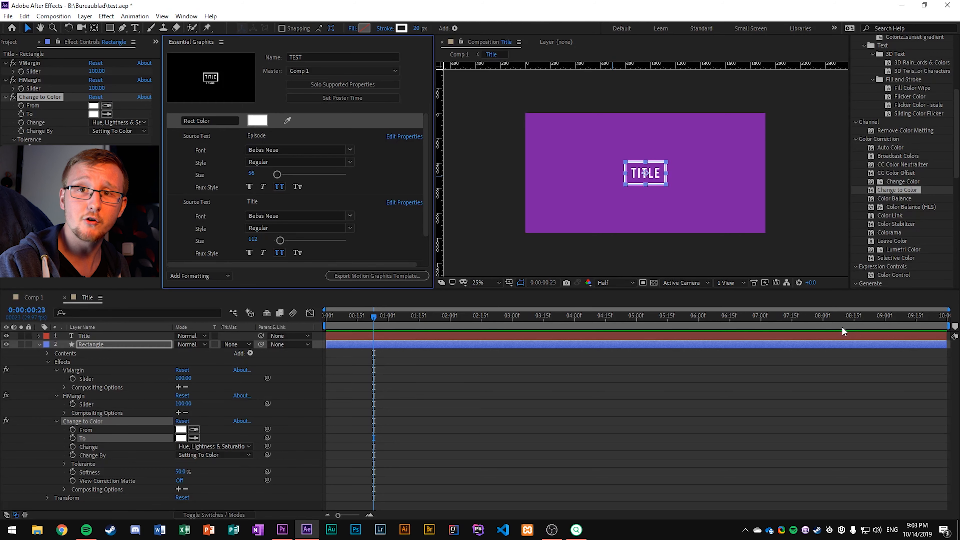
Add a group to the template's controls, below the Episode source text, and name it Title.
click(512, 400)
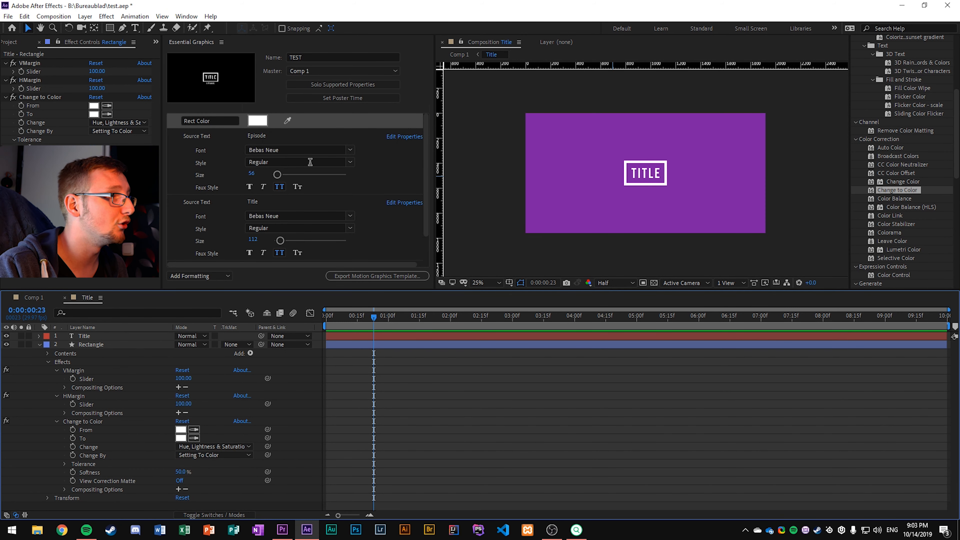
click(278, 136)
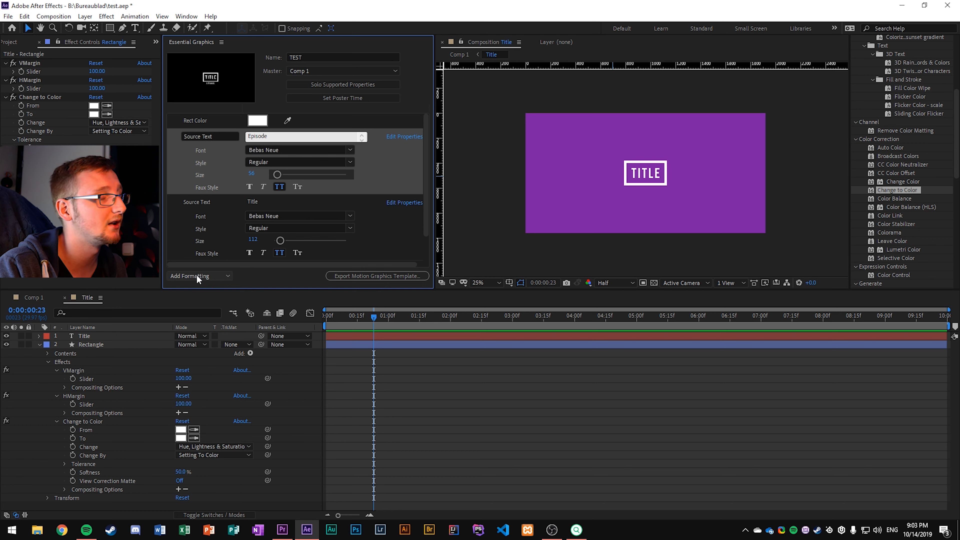
click(197, 276)
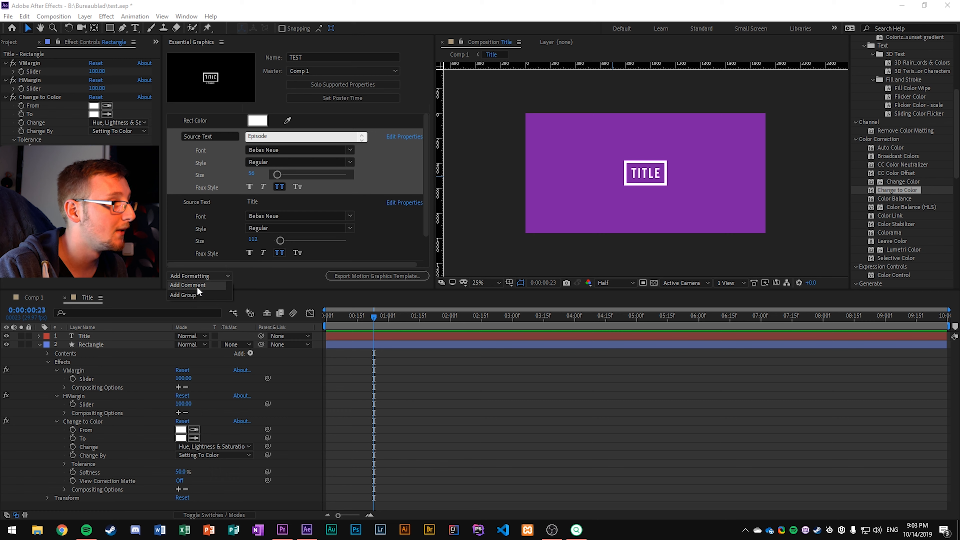
click(194, 295)
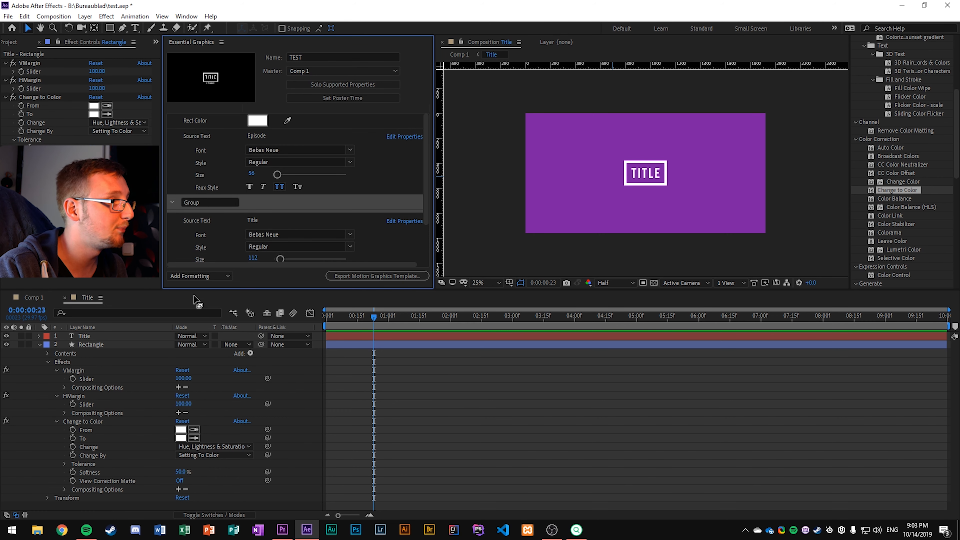
click(202, 203)
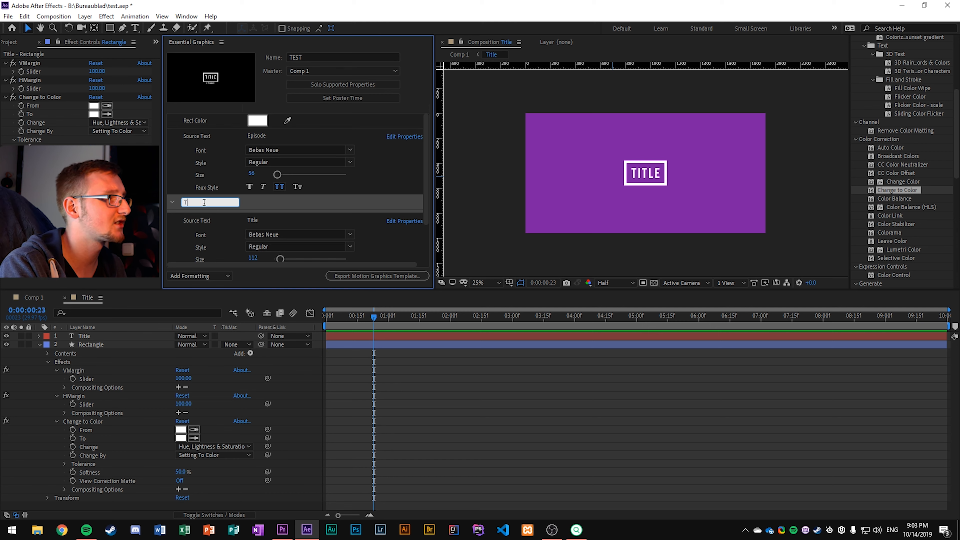
key(Return)
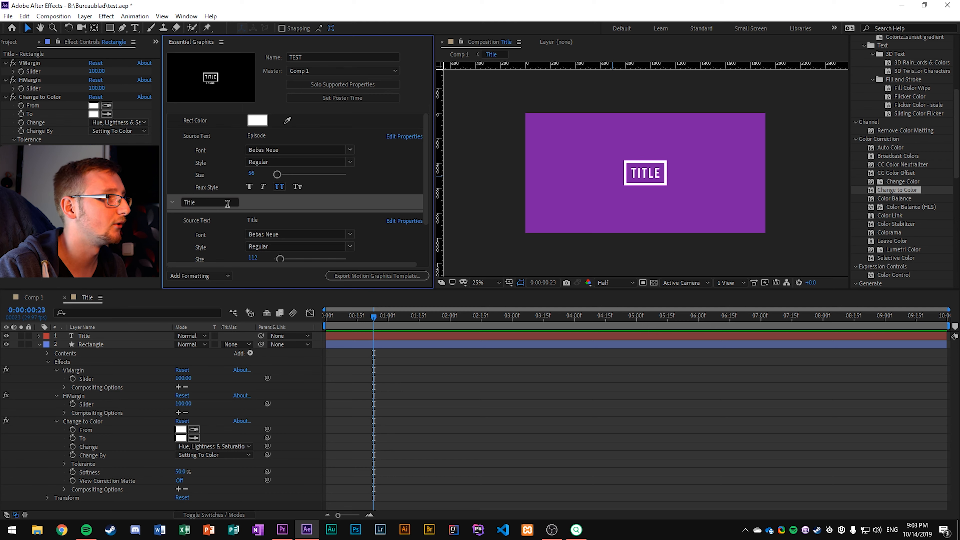
Move the title's Source Text and the Rect Color control into the Title group.
drag(209, 220, 197, 199)
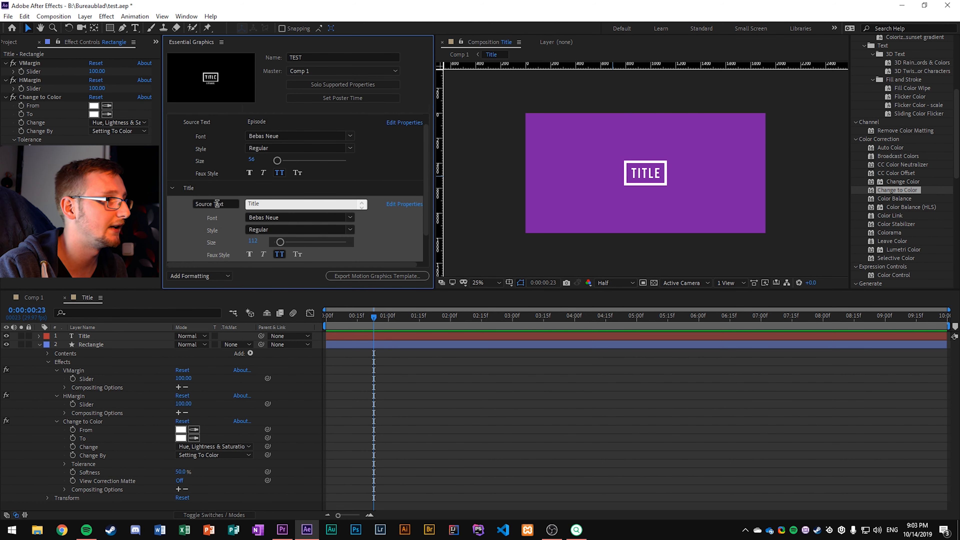
scroll(209, 126, up, 1)
drag(204, 124, 204, 203)
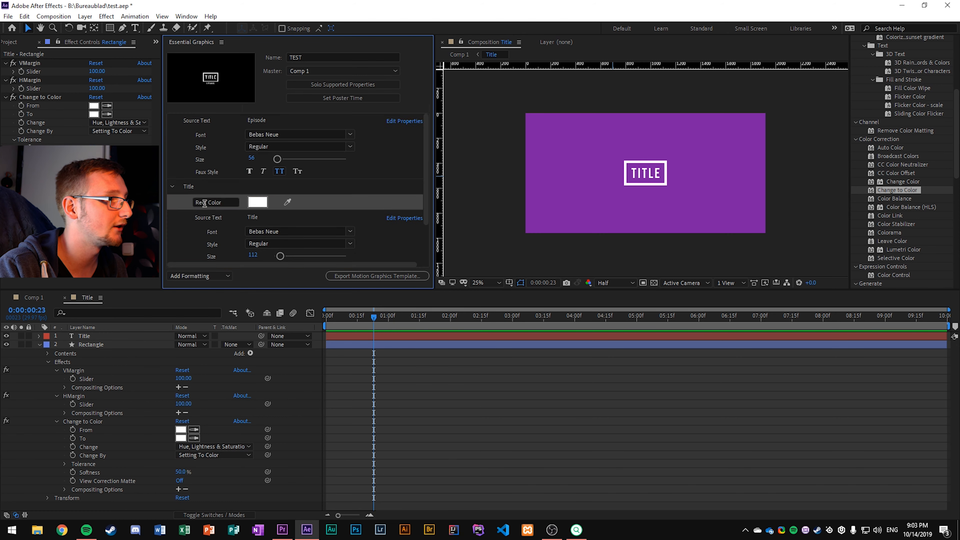
click(232, 199)
key(Return)
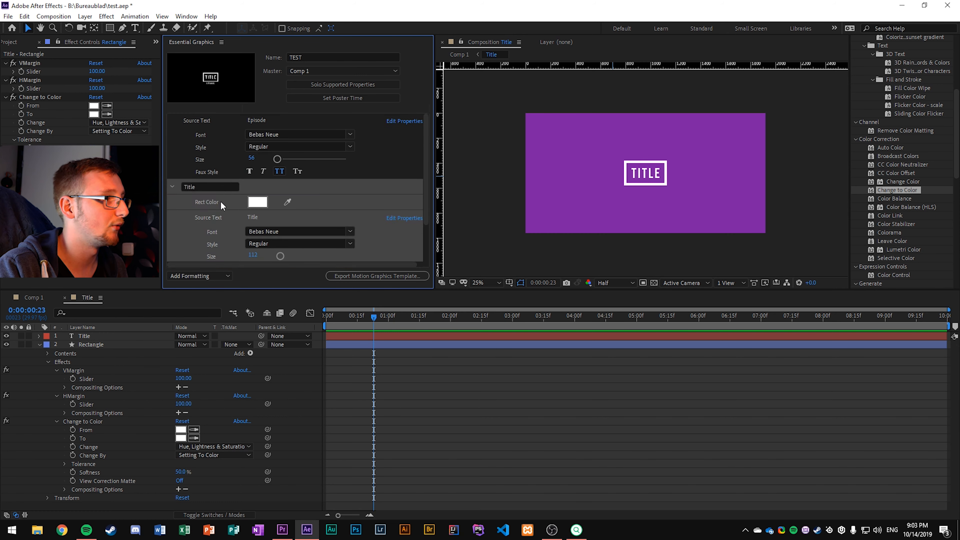
click(228, 215)
click(228, 202)
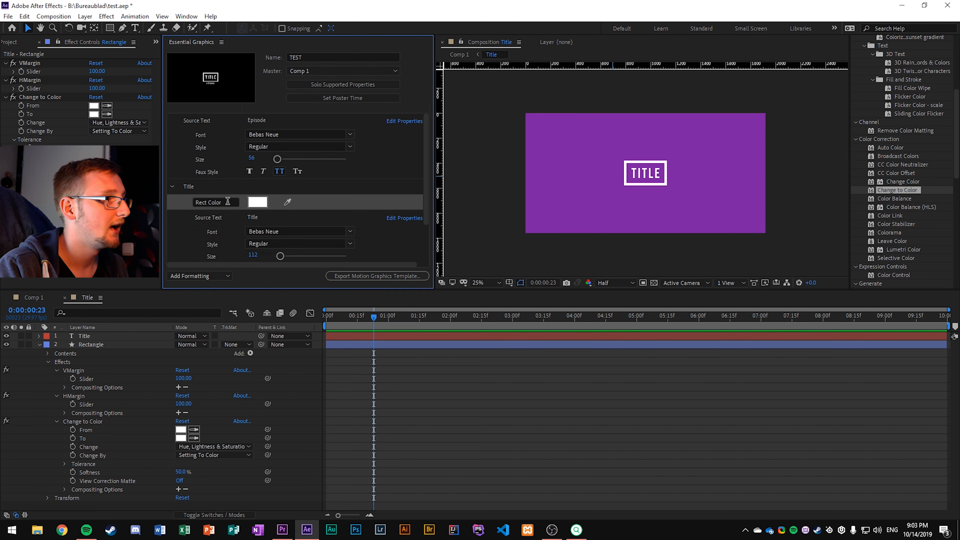
Copy the Change to Color effect from the Rectangle layer to the Title text layer.
click(39, 344)
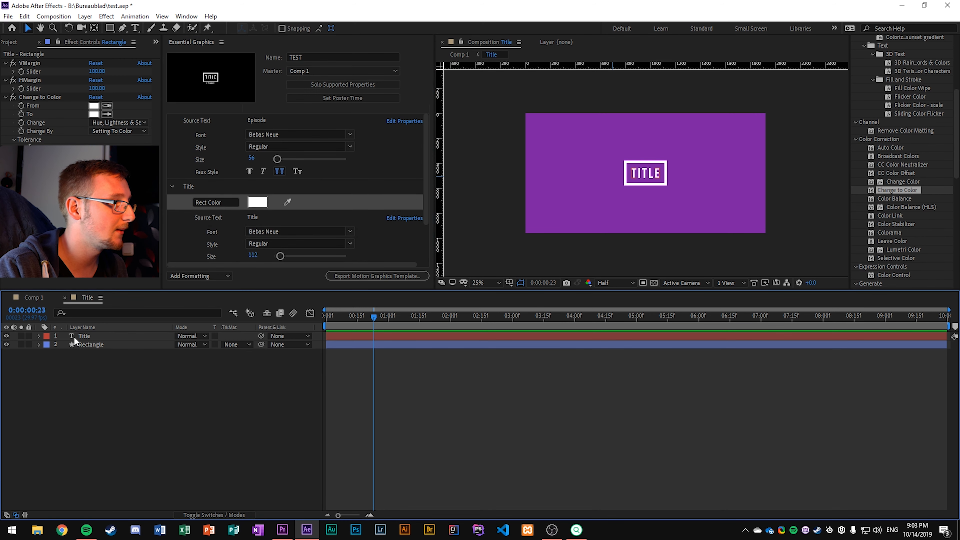
click(39, 344)
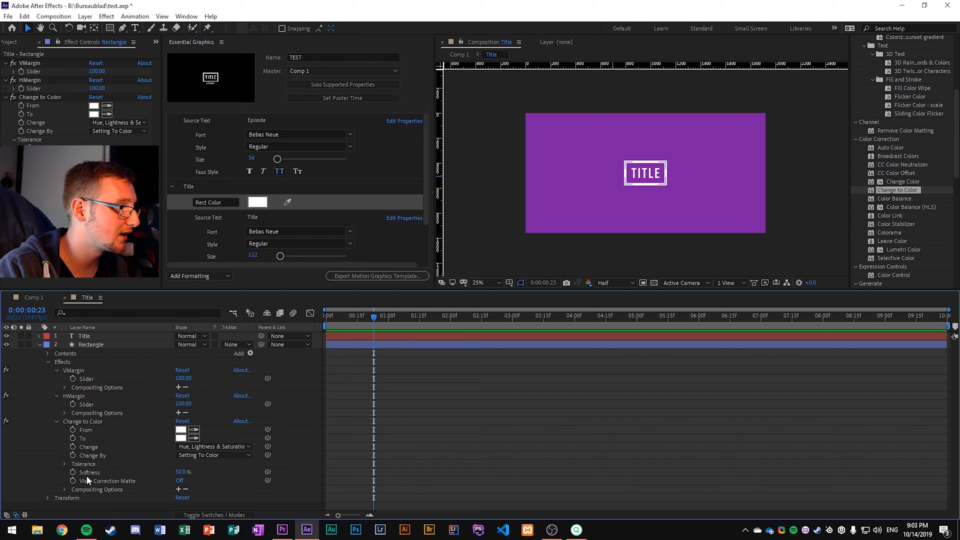
click(79, 423)
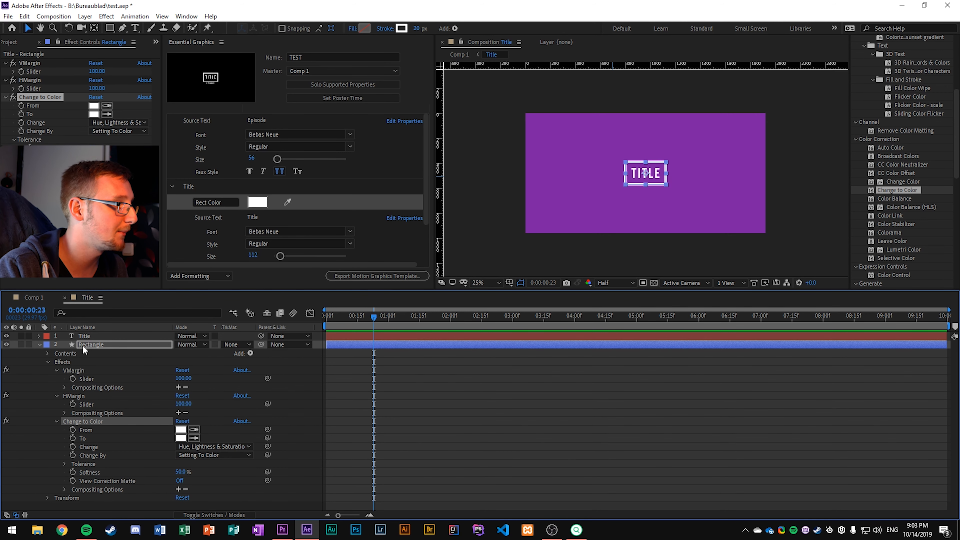
click(40, 344)
click(66, 336)
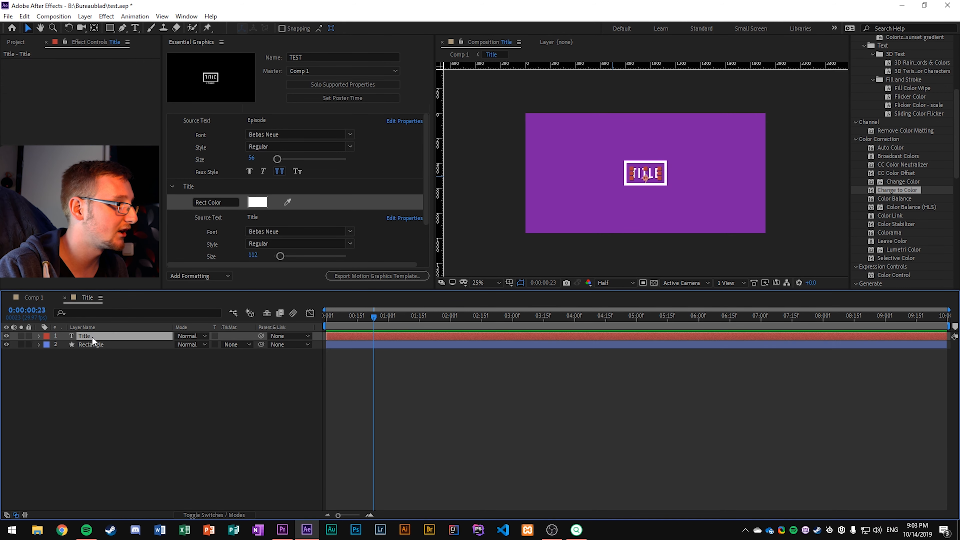
click(39, 335)
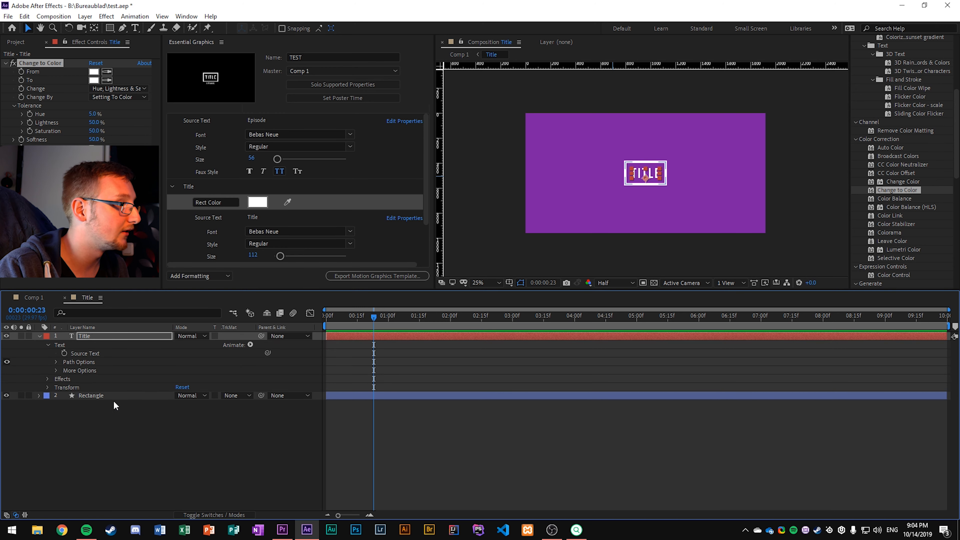
Add the To color of the Title layer's Change to Color effect to the template as a control.
click(47, 379)
click(56, 387)
click(84, 405)
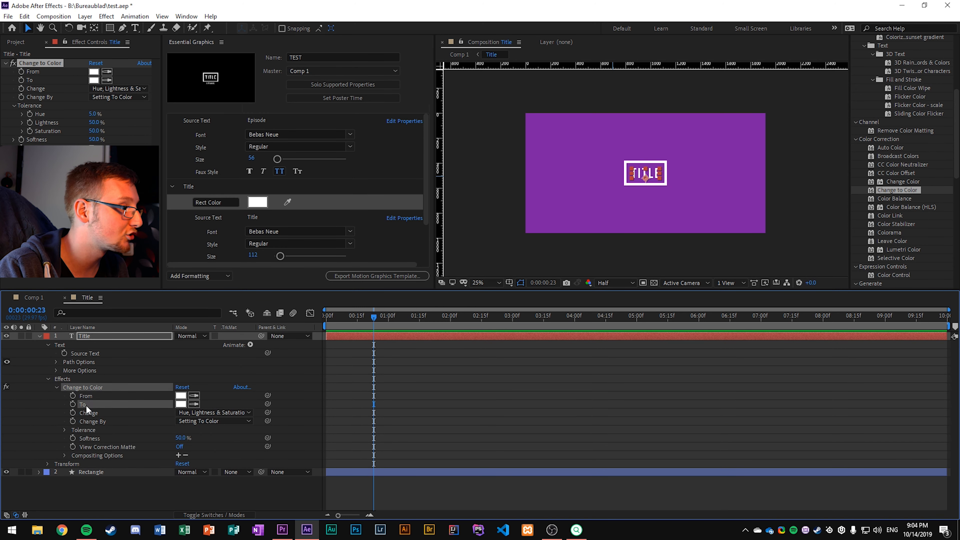
drag(89, 404, 227, 128)
Rename the newly added To color control as Text Color.
click(196, 120)
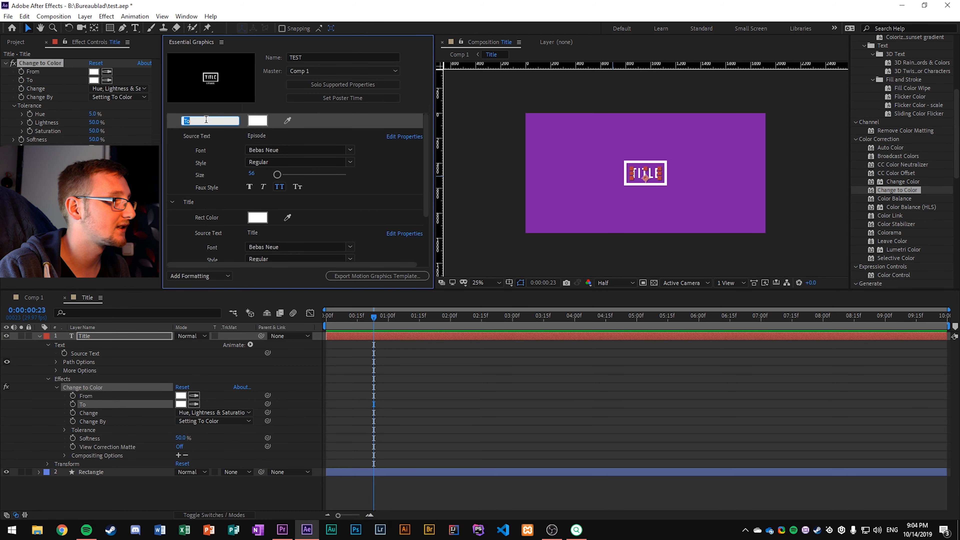
text(Title)
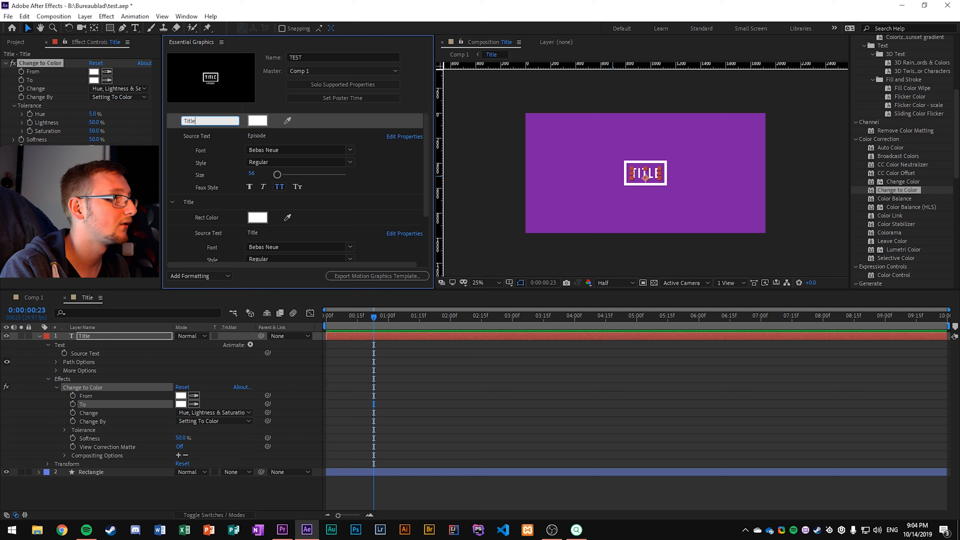
text( Color)
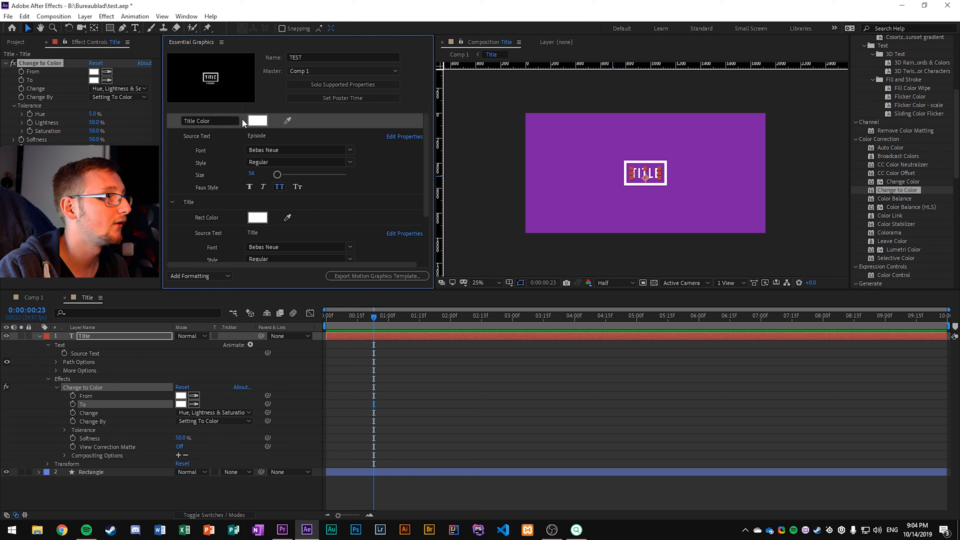
key(ctrl+a)
text(Te)
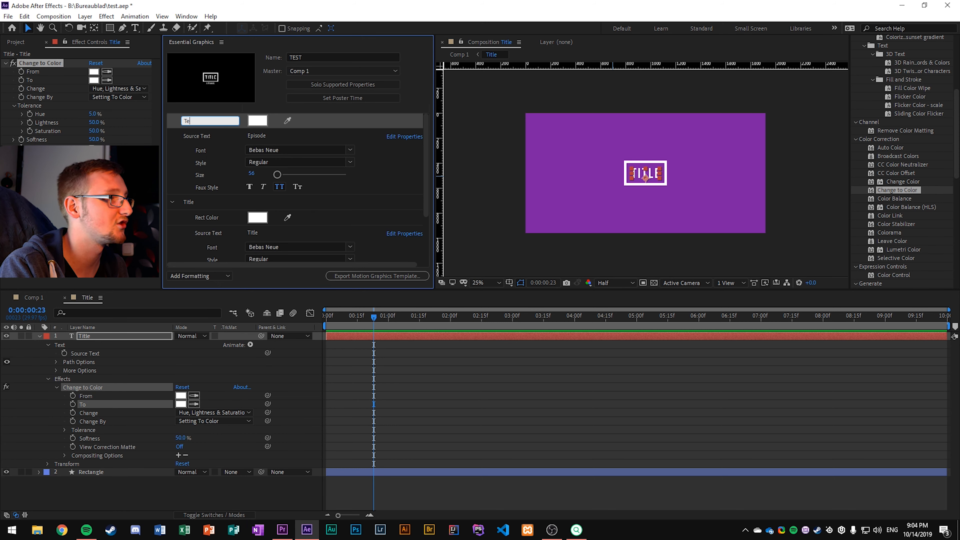
text(xt Color)
key(Return)
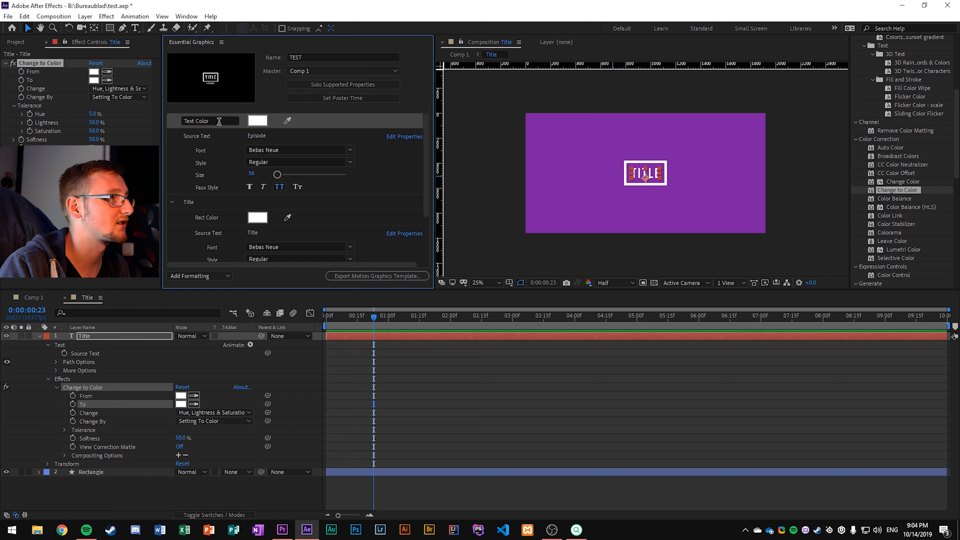
Move the Text Color control into the Title group and check the group's contents.
click(173, 201)
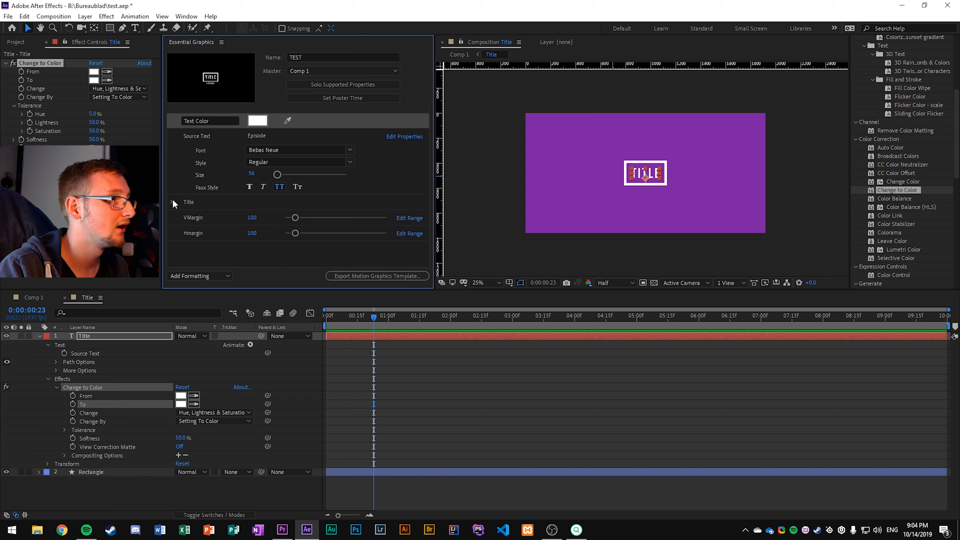
drag(244, 121, 207, 202)
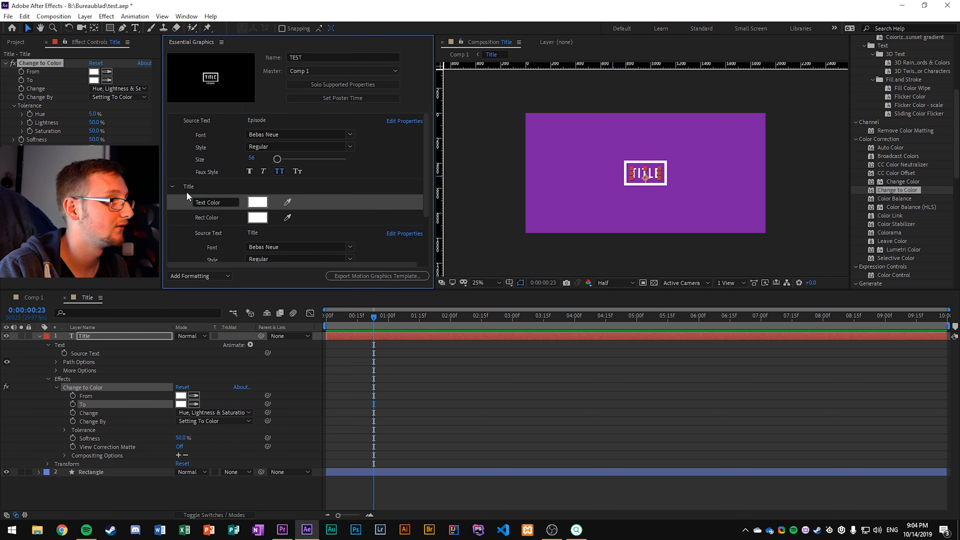
scroll(249, 219, down, 3)
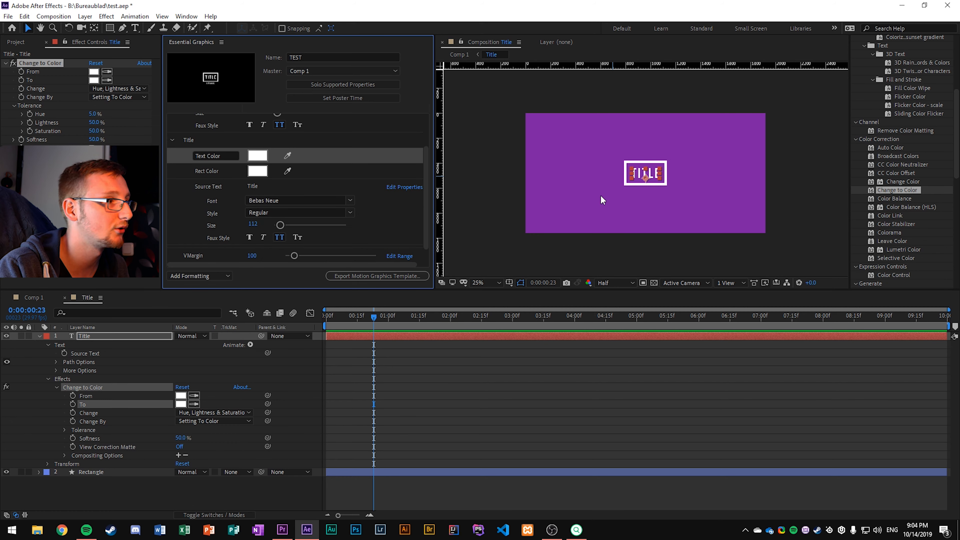
scroll(181, 188, up, 3)
Move the VMargin and Hmargin controls into the Title group.
click(172, 186)
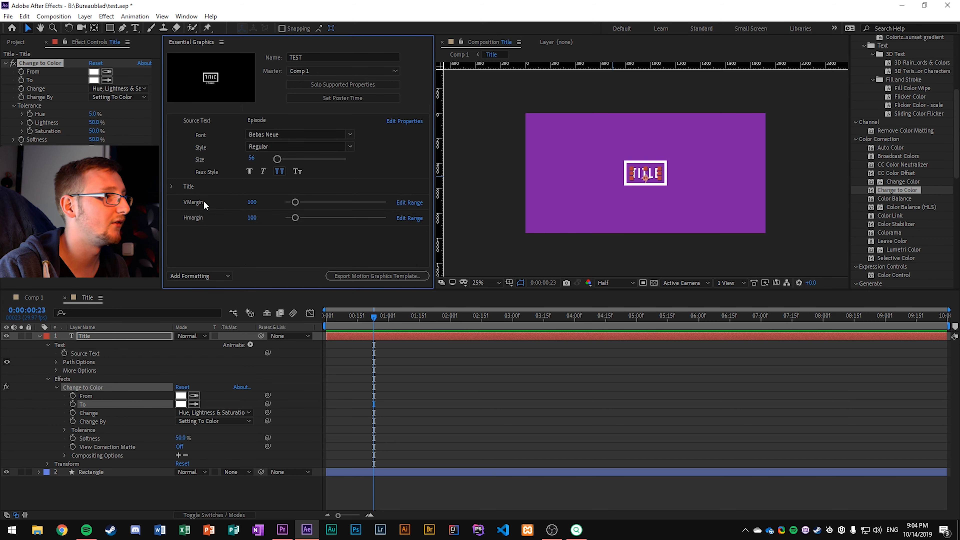
click(172, 186)
click(172, 185)
mouse_move(200, 205)
mouse_down()
mouse_move(213, 195)
mouse_move(192, 188)
mouse_up()
click(170, 189)
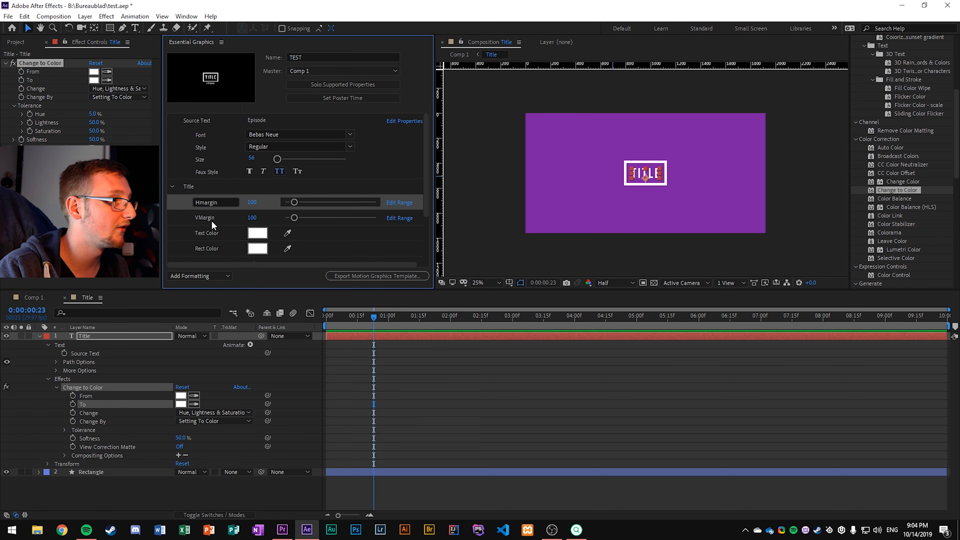
Add a nested group inside the Title group and name it Rectangle.
scroll(212, 223, down, 3)
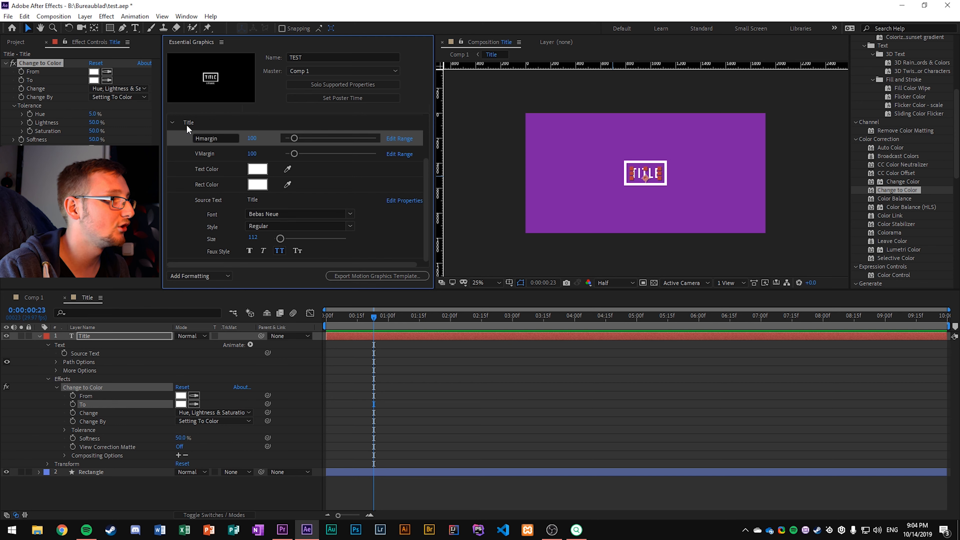
click(198, 276)
click(198, 297)
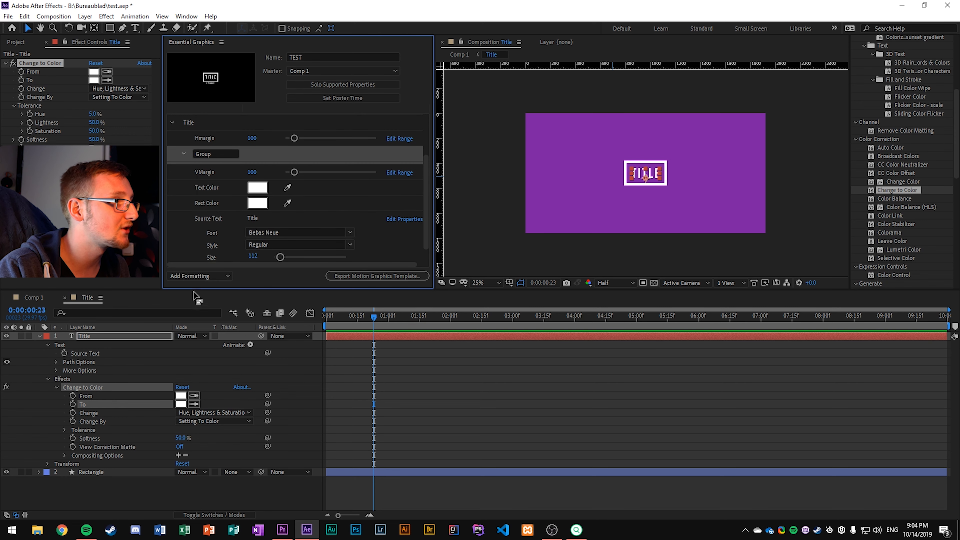
click(197, 155)
text(Rectangle)
key(Return)
Move the Hmargin, VMargin and Rect Color controls into the Rectangle group and collapse that group.
mouse_move(207, 172)
mouse_down()
mouse_move(209, 151)
mouse_move(210, 160)
mouse_up()
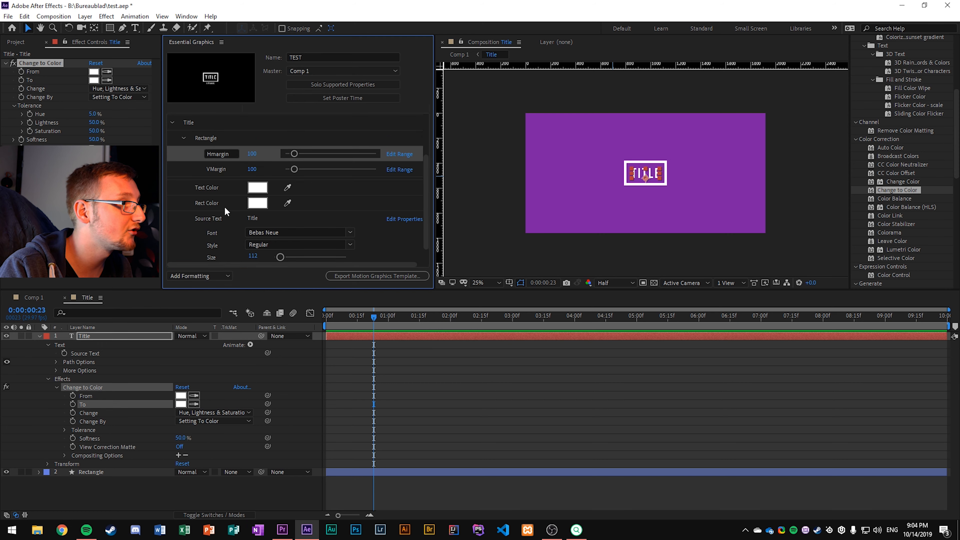
drag(210, 202, 210, 140)
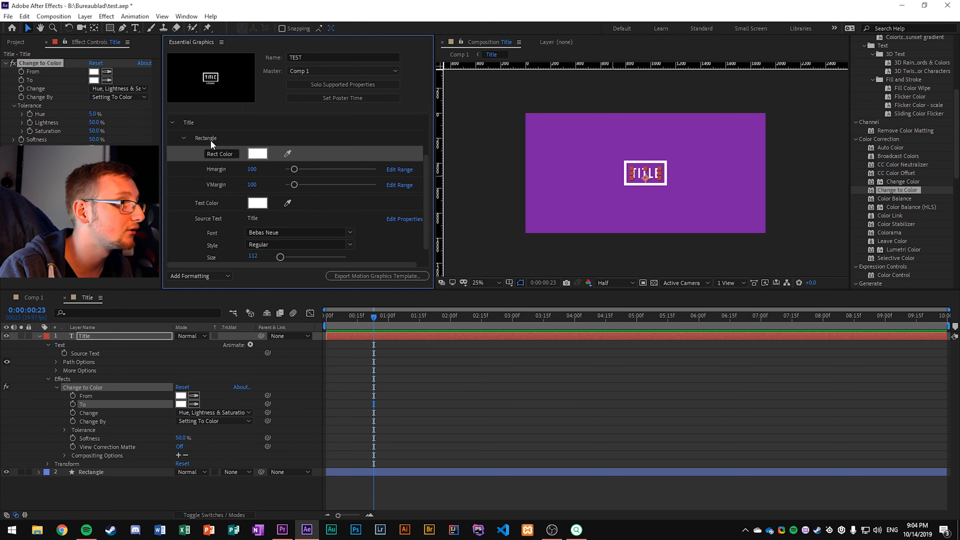
click(184, 138)
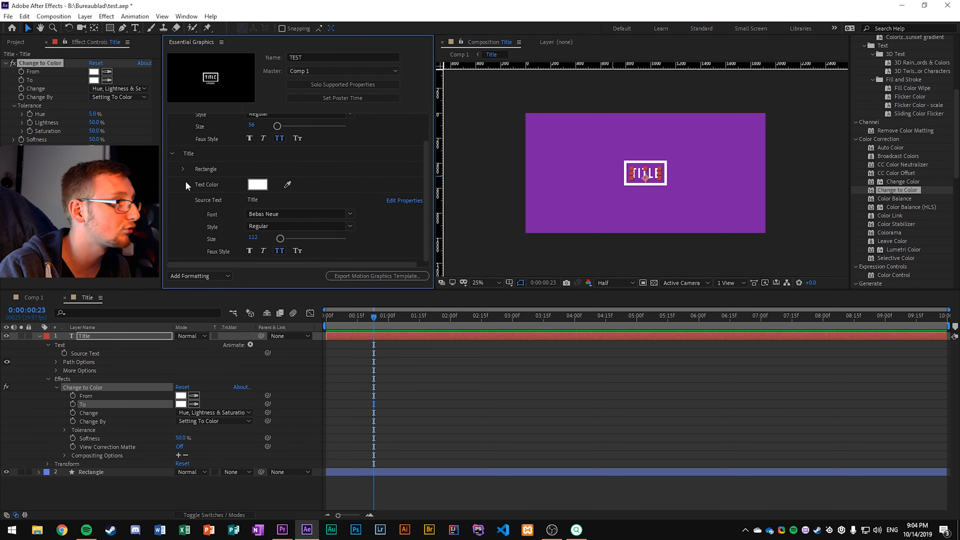
scroll(258, 213, down, 1)
scroll(257, 212, up, 1)
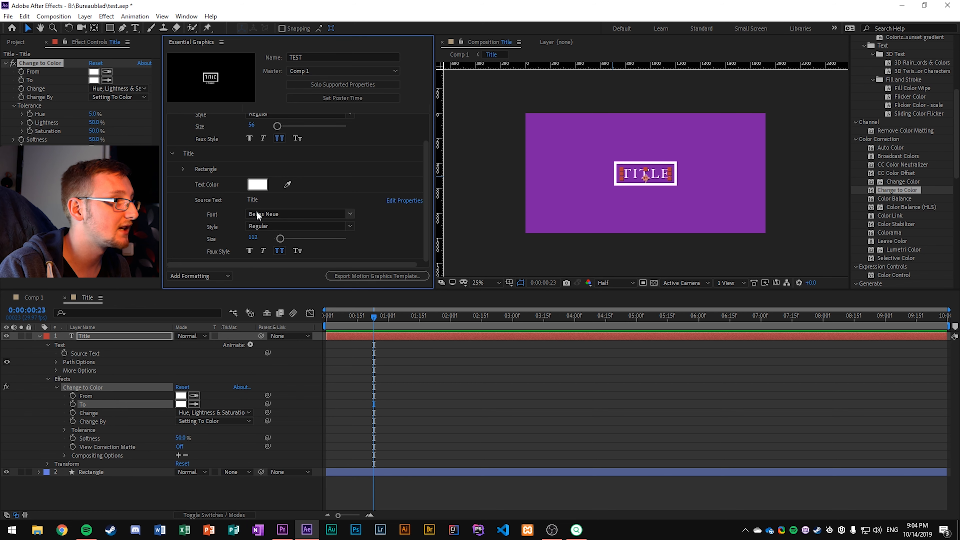
Set the font of the Title group's source text to Bebas Neue.
click(223, 211)
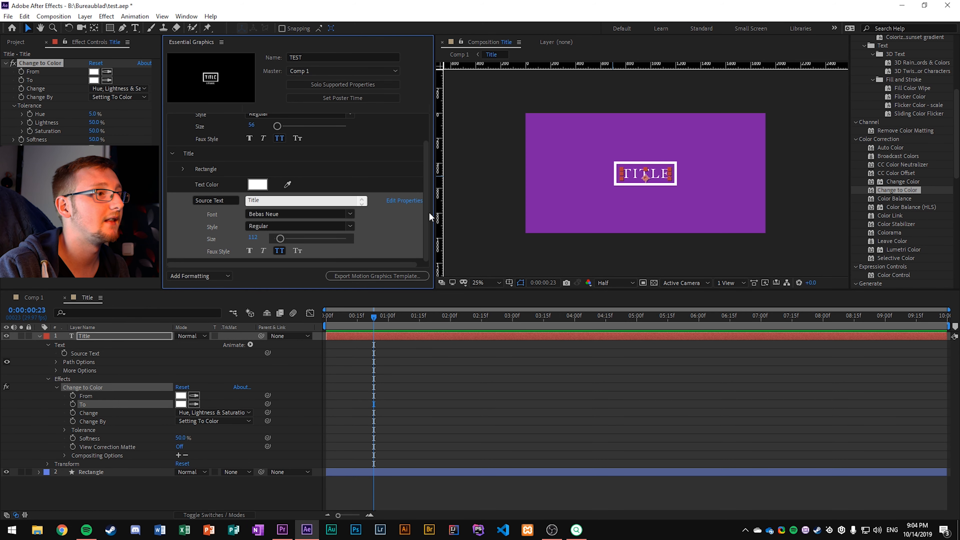
click(387, 161)
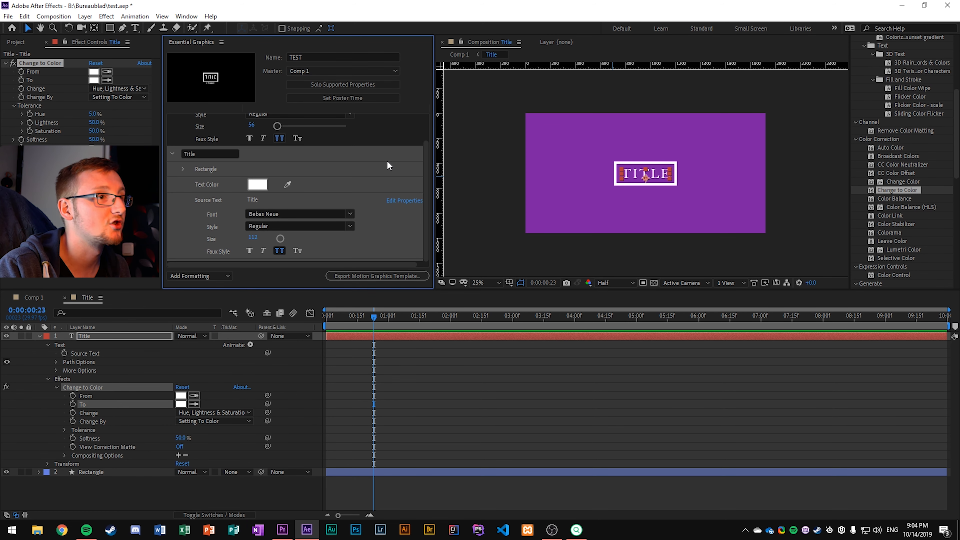
click(283, 213)
text(be)
click(317, 241)
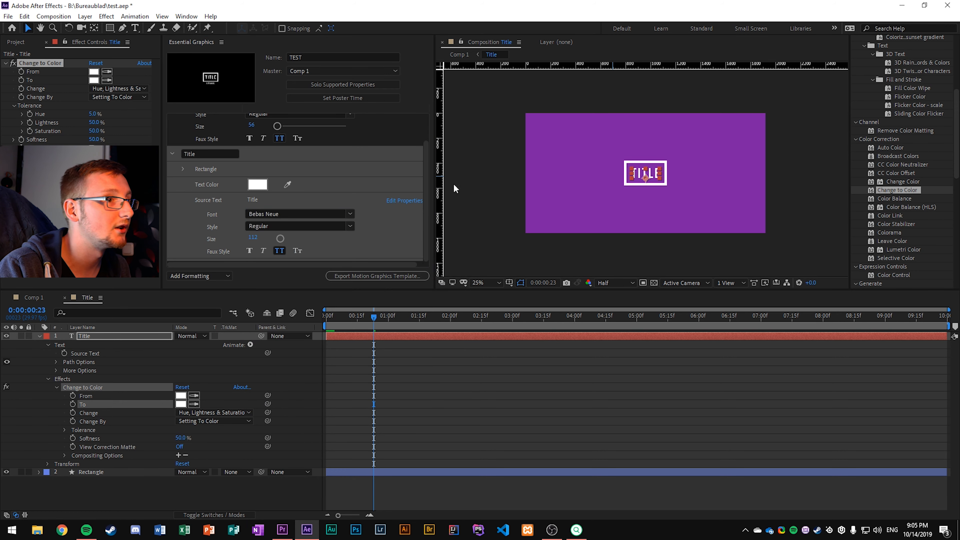
Collapse the Title group in the template's control list.
click(611, 213)
click(282, 199)
scroll(323, 191, up, 1)
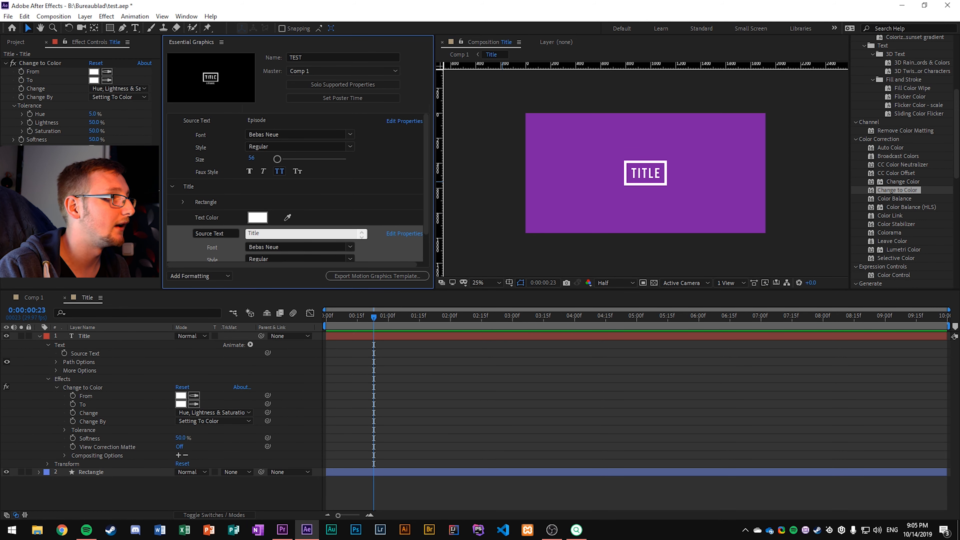
click(173, 187)
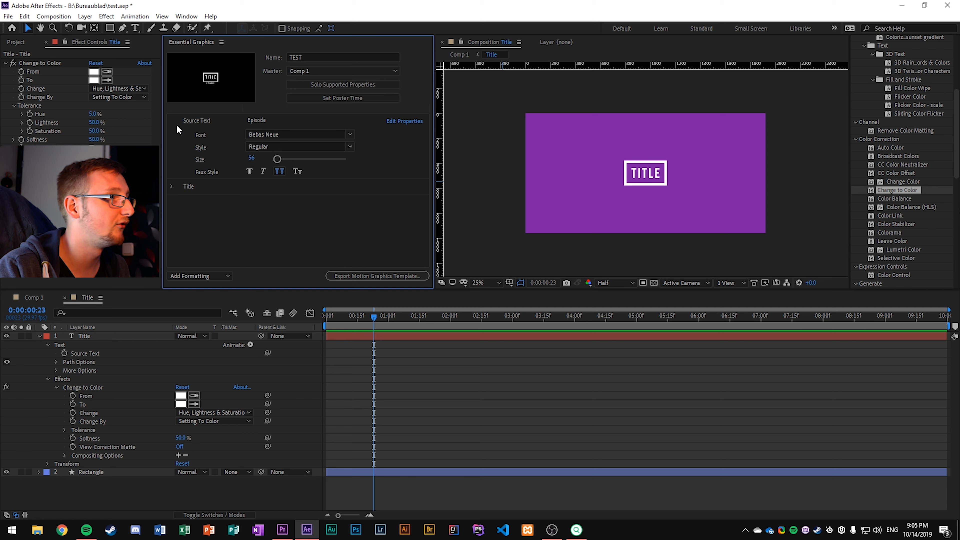
Add a group named Episode, move the Episode source text control into it and collapse the group.
click(216, 275)
click(212, 284)
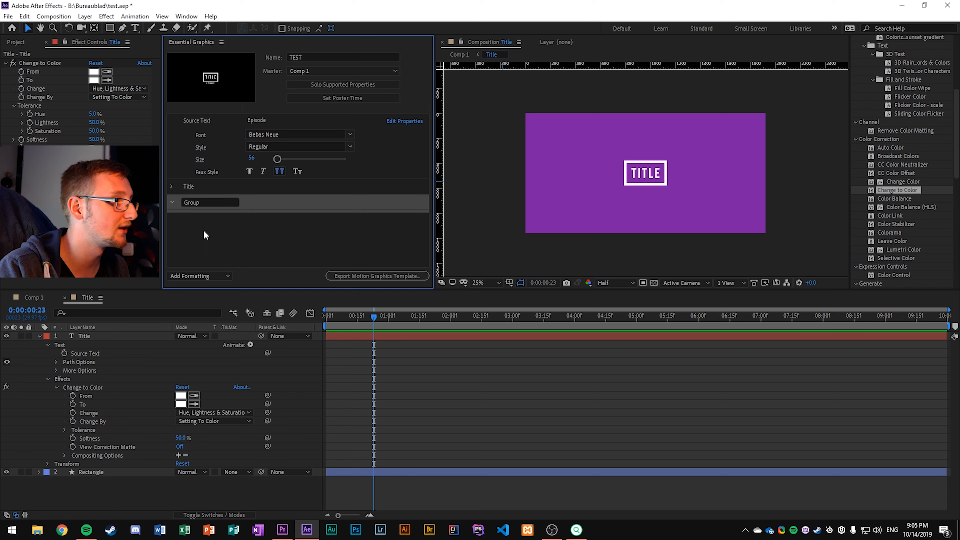
text(Episod)
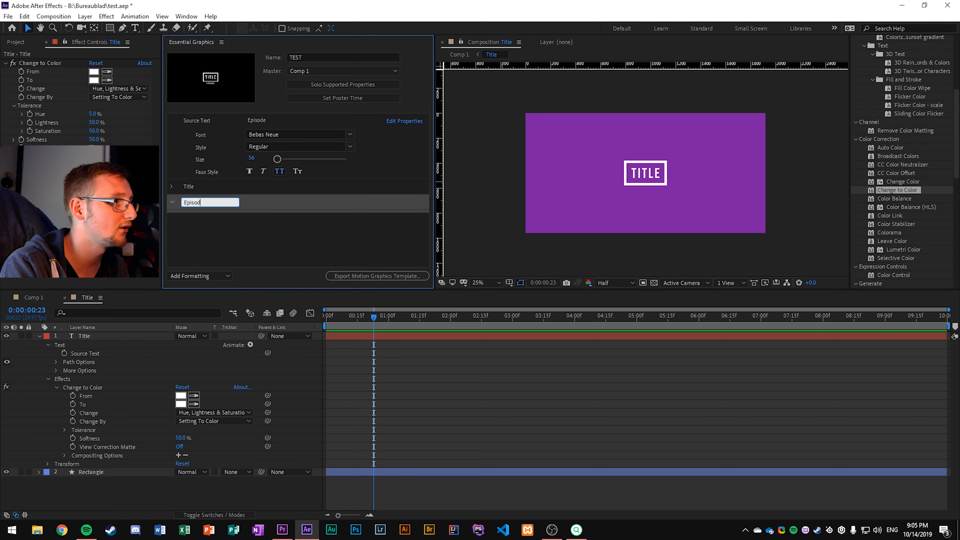
text(e)
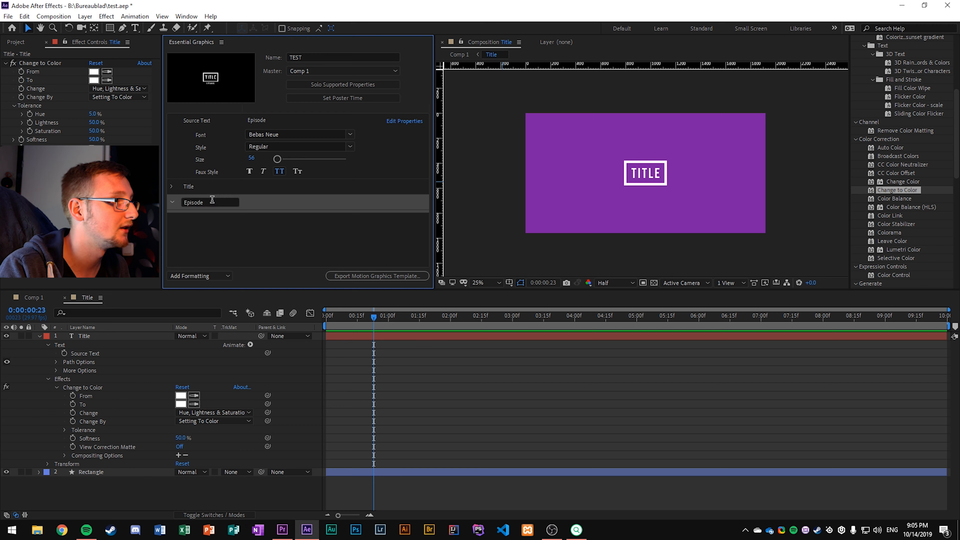
key(Return)
drag(192, 131, 198, 206)
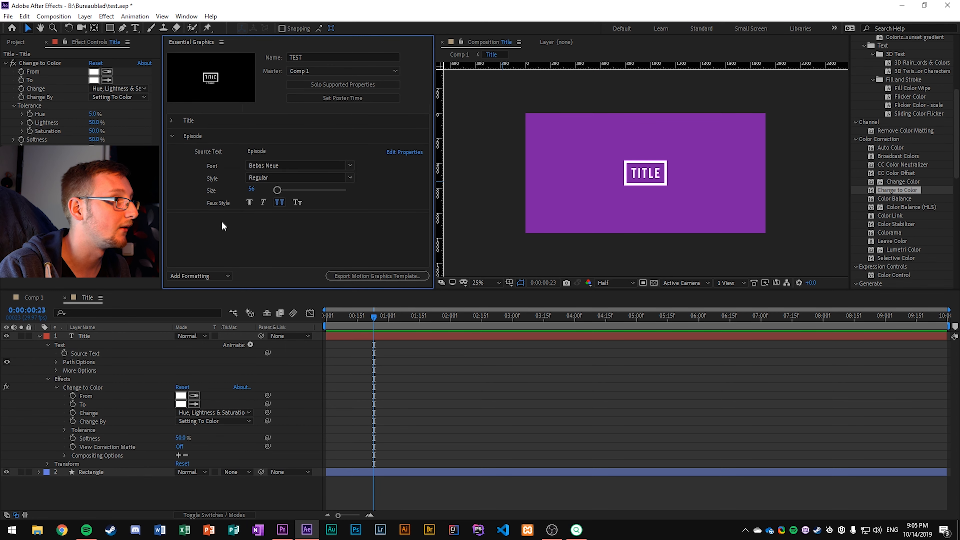
click(172, 136)
Add a comment to the template controls reading "FULL CONTROLLL OVER EVERYTHING".
click(202, 276)
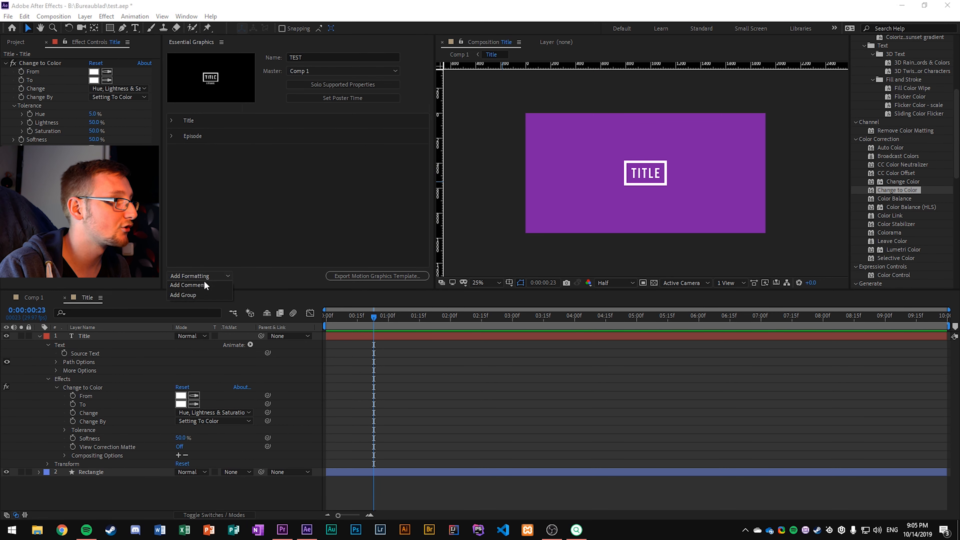
click(205, 285)
click(278, 151)
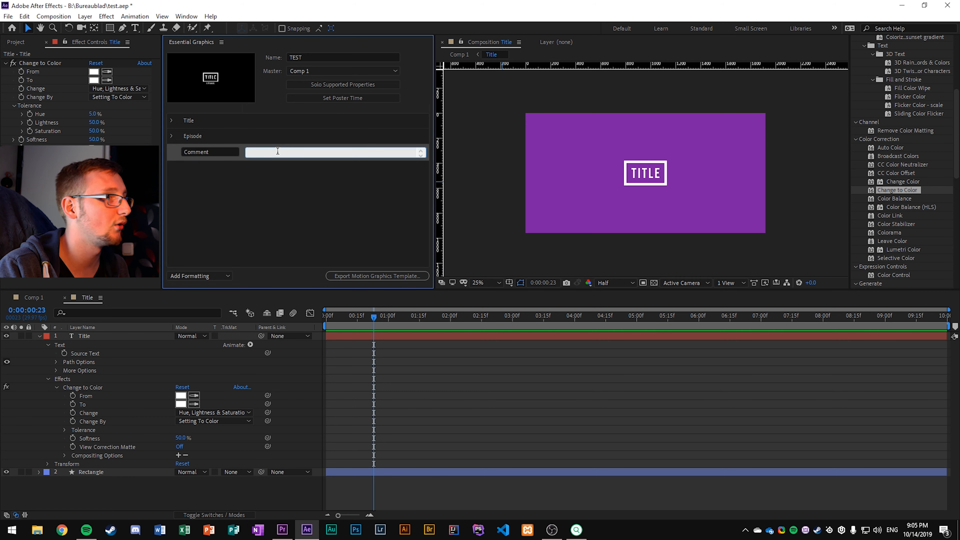
text(FULL )
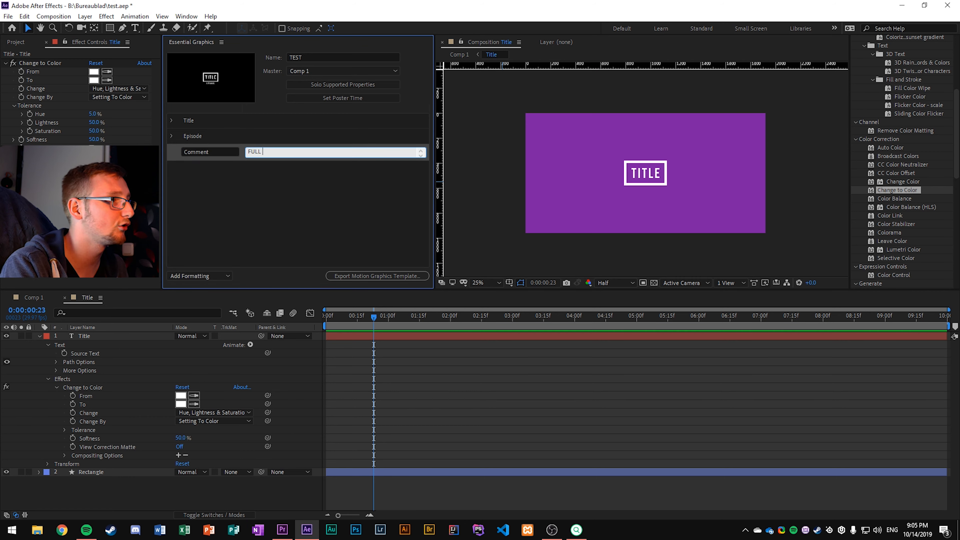
text(CONTROLLL )
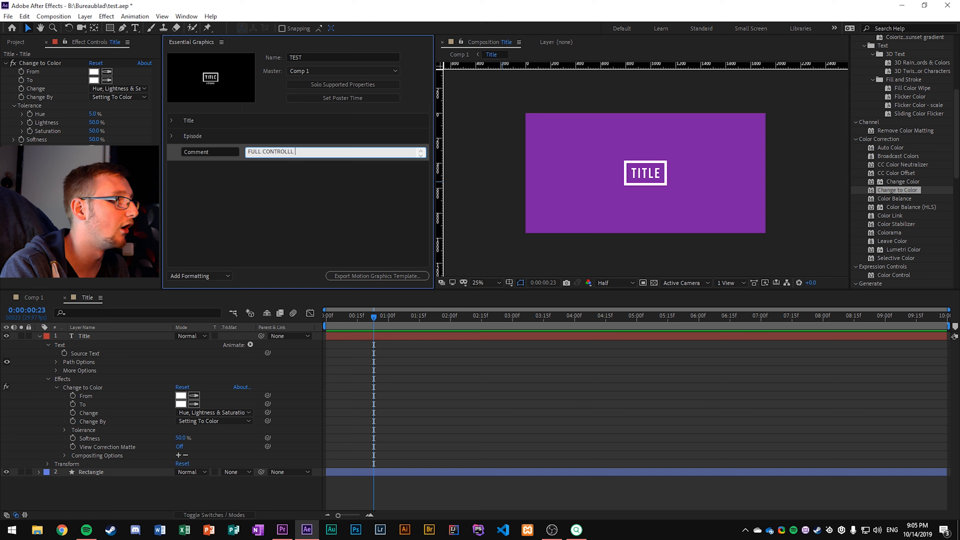
text(OVER EVERYTHING)
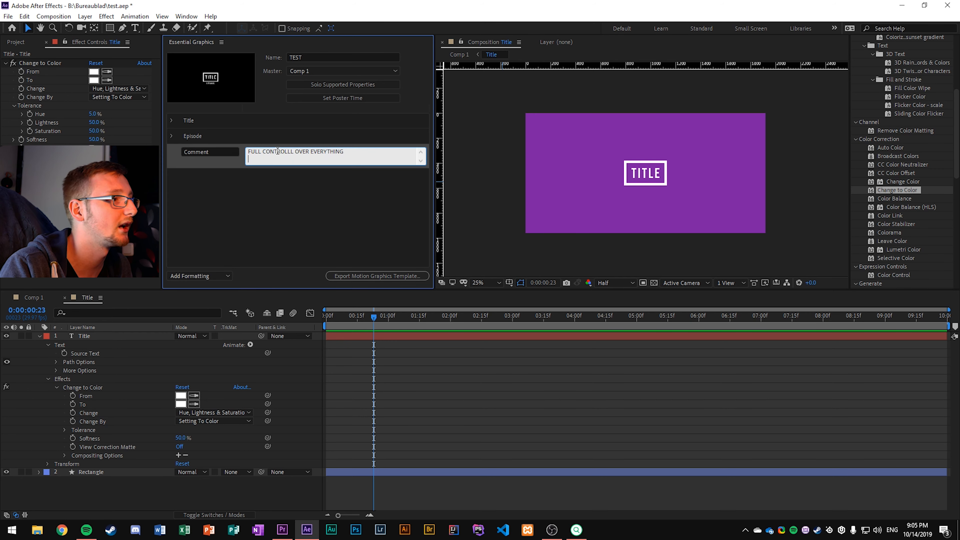
click(289, 181)
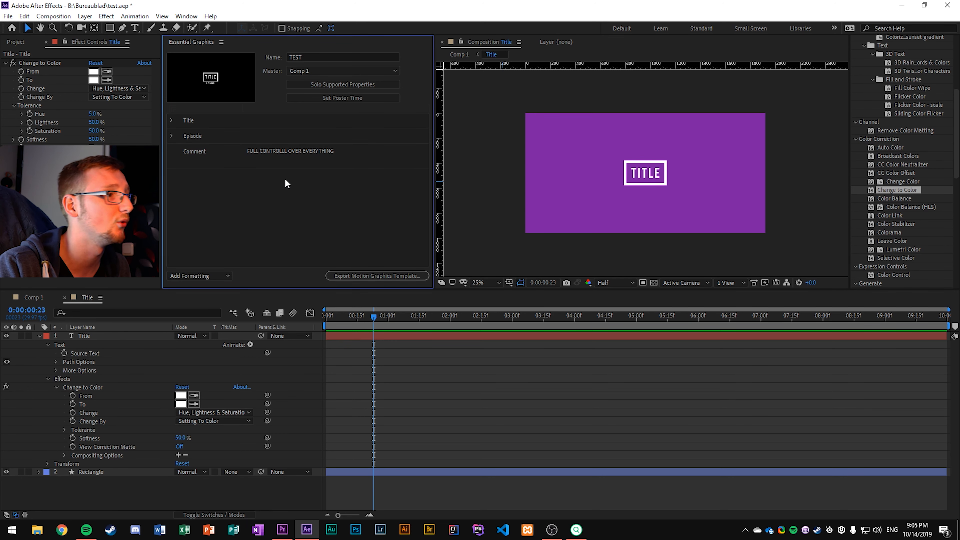
Move the comment to the start of the control list, above the collapsed Title and Episode groups.
click(276, 157)
click(301, 184)
drag(282, 151, 227, 123)
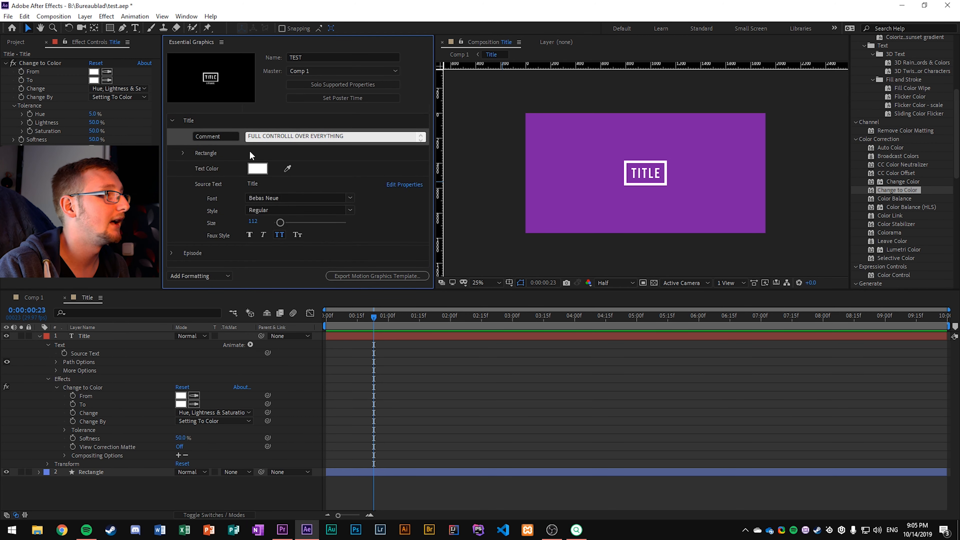
click(192, 136)
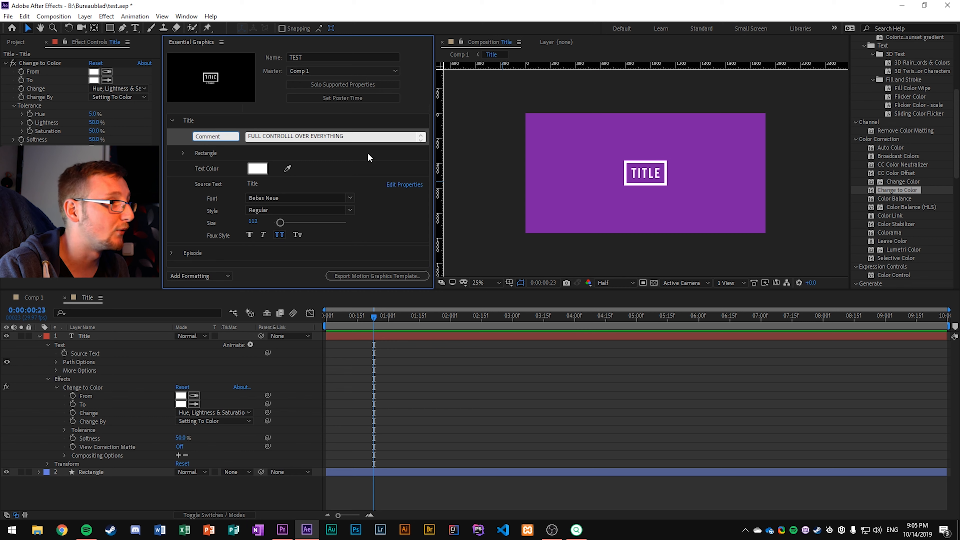
drag(192, 139, 182, 115)
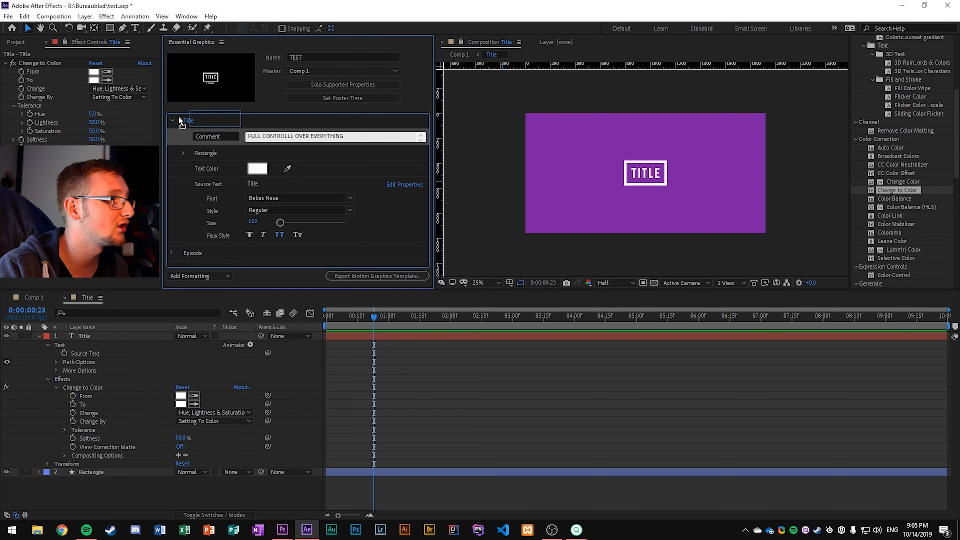
click(173, 137)
click(216, 183)
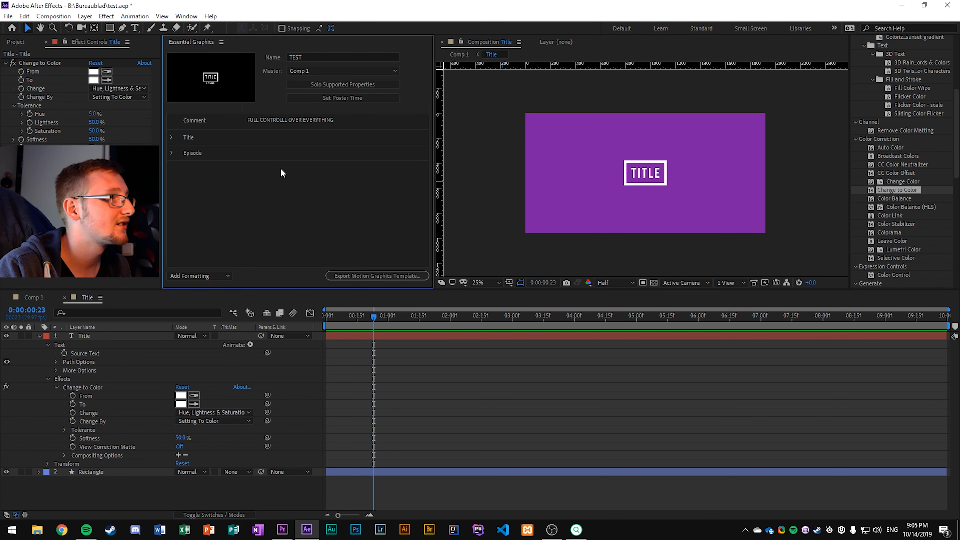
click(373, 276)
click(501, 276)
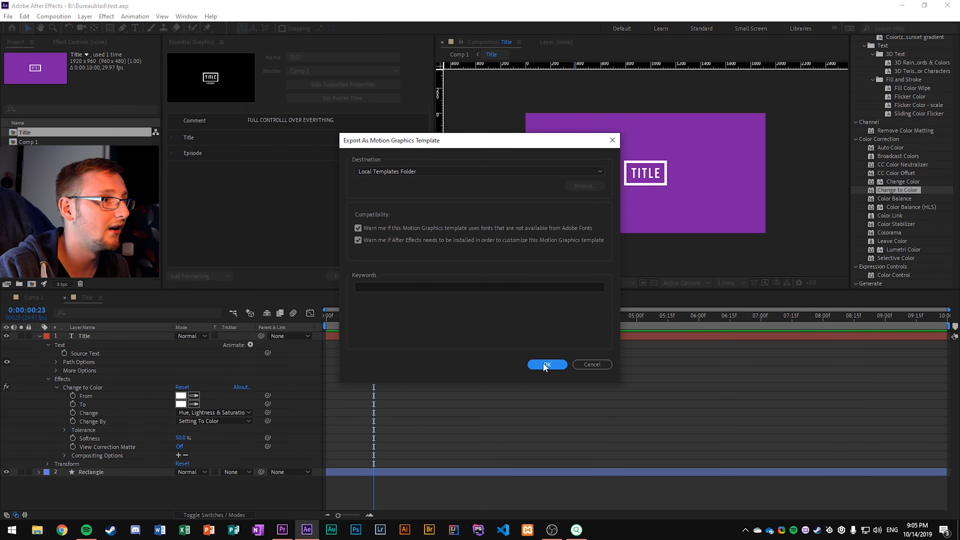
click(590, 365)
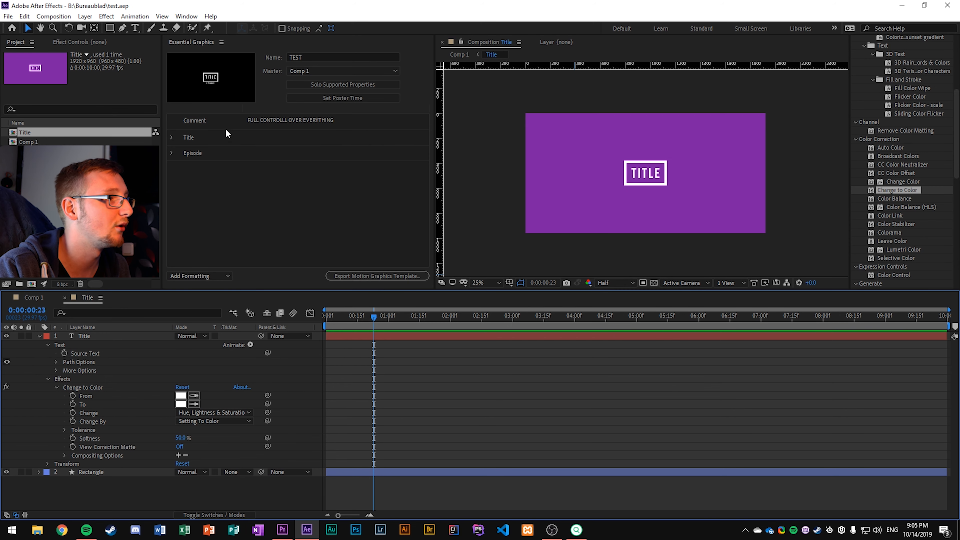
Add the To color of the Episode layer's Change to Color effect in Comp 1 to the template controls.
click(172, 153)
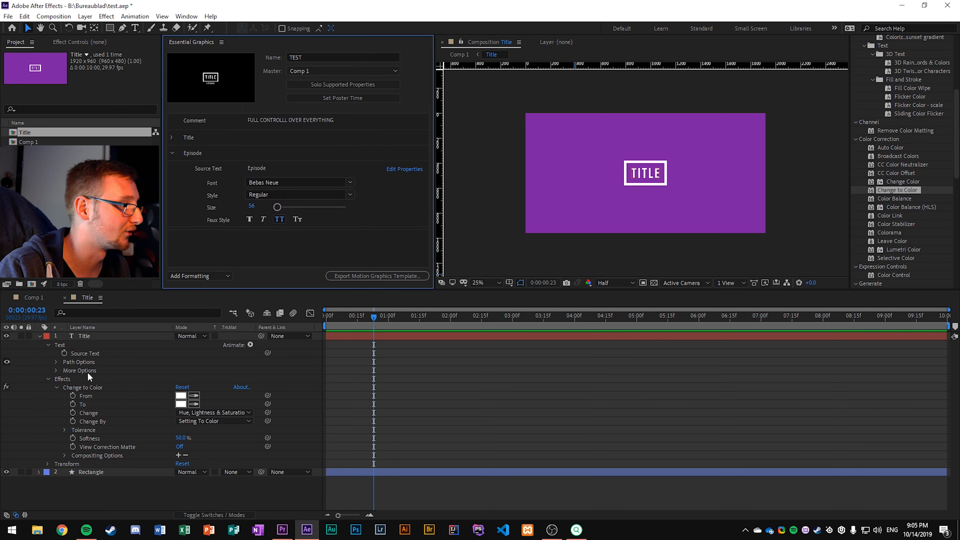
click(38, 297)
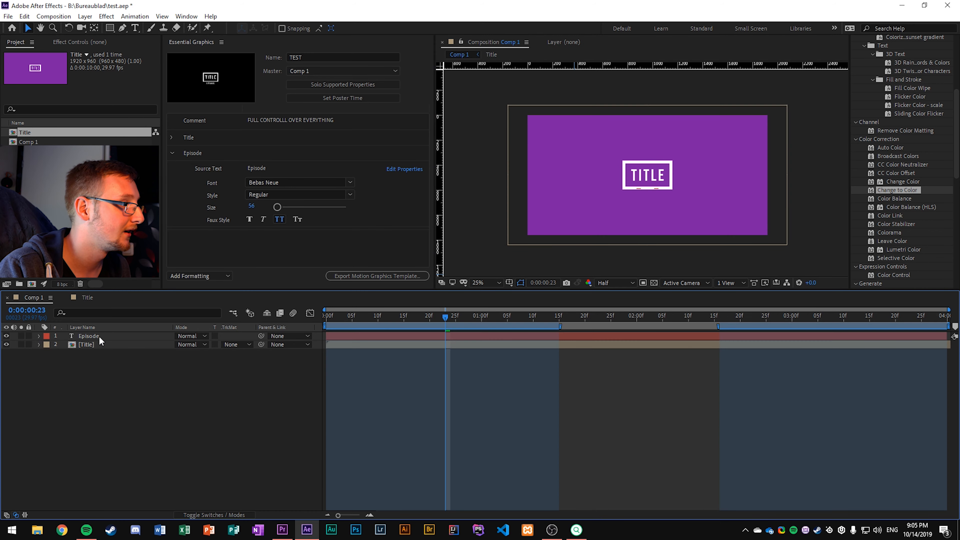
click(99, 335)
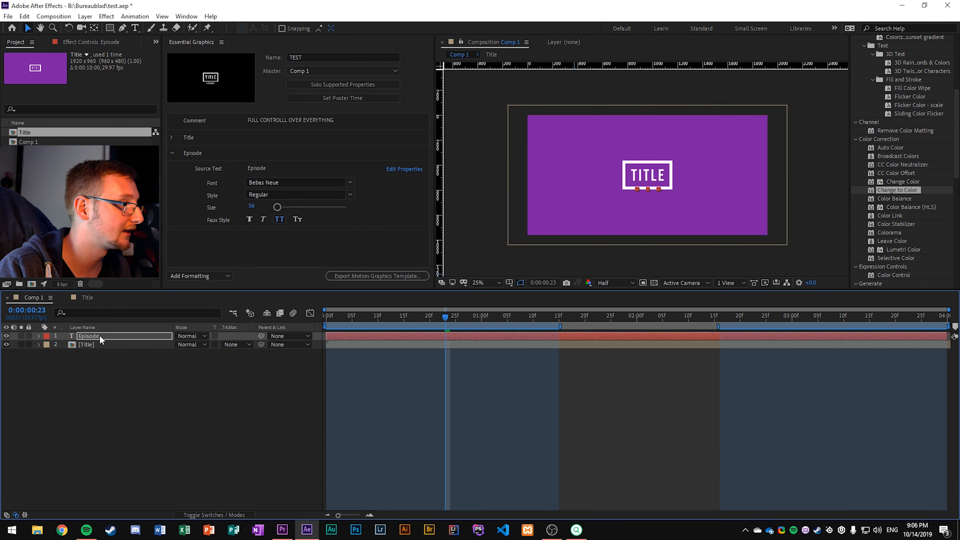
click(38, 336)
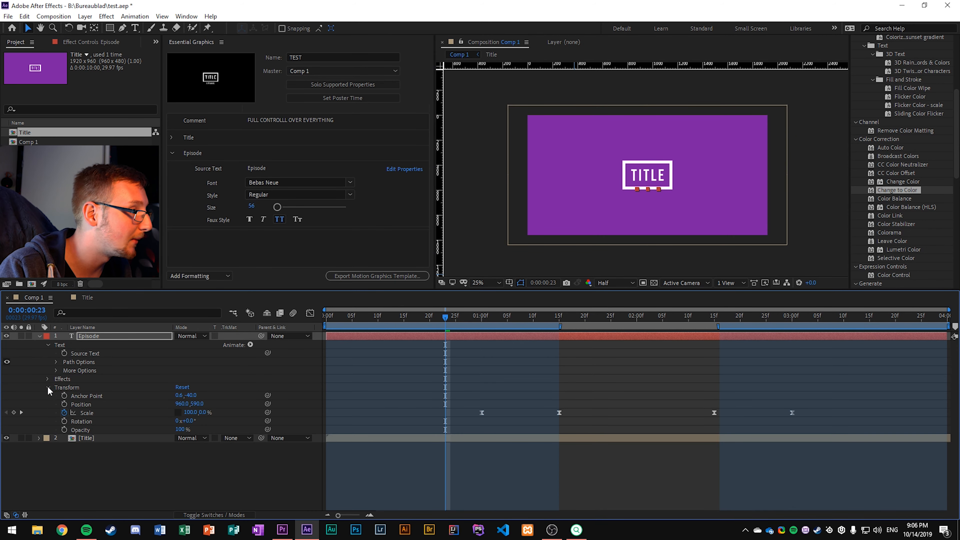
click(47, 378)
click(56, 387)
drag(83, 404, 207, 249)
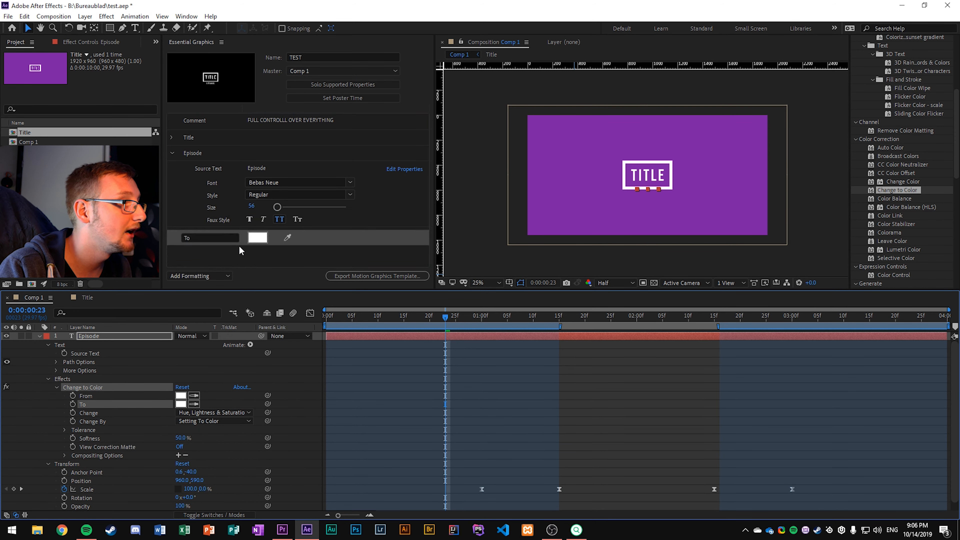
Rename the new To color control Text Color and collapse the Episode group.
text(tet)
key(BackSpace)
key(BackSpace)
key(BackSpace)
text(Text Color)
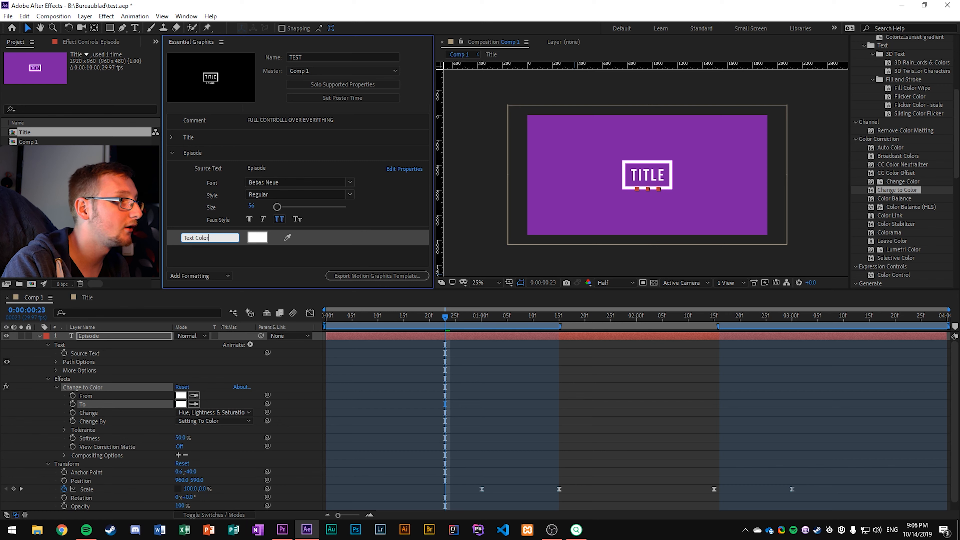
key(Return)
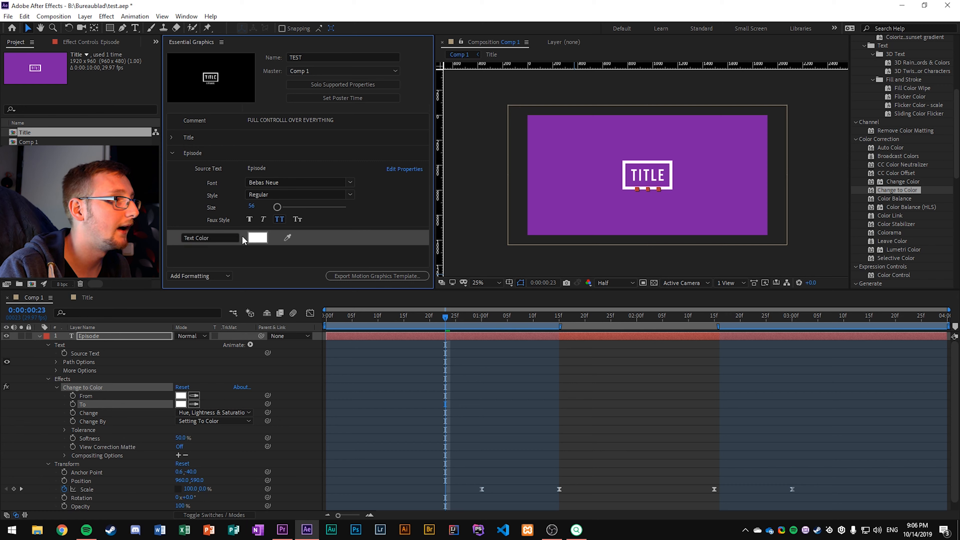
click(183, 155)
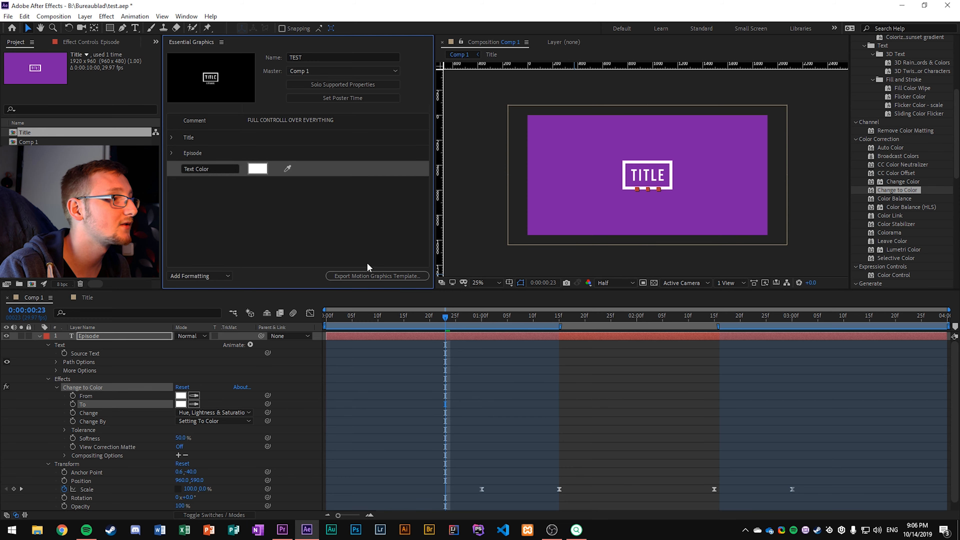
Save the project while exporting the motion graphics template, and switch to Premiere Pro.
click(368, 274)
click(501, 280)
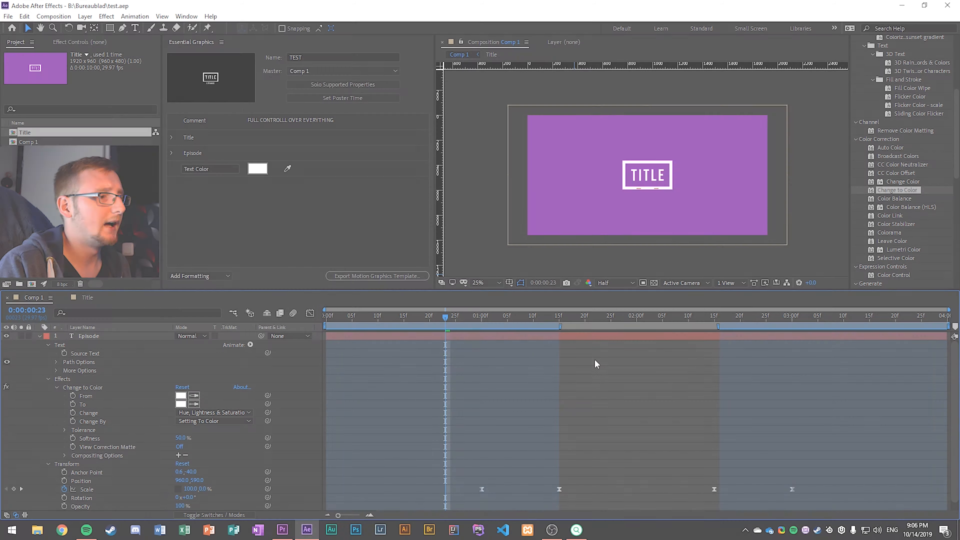
click(282, 530)
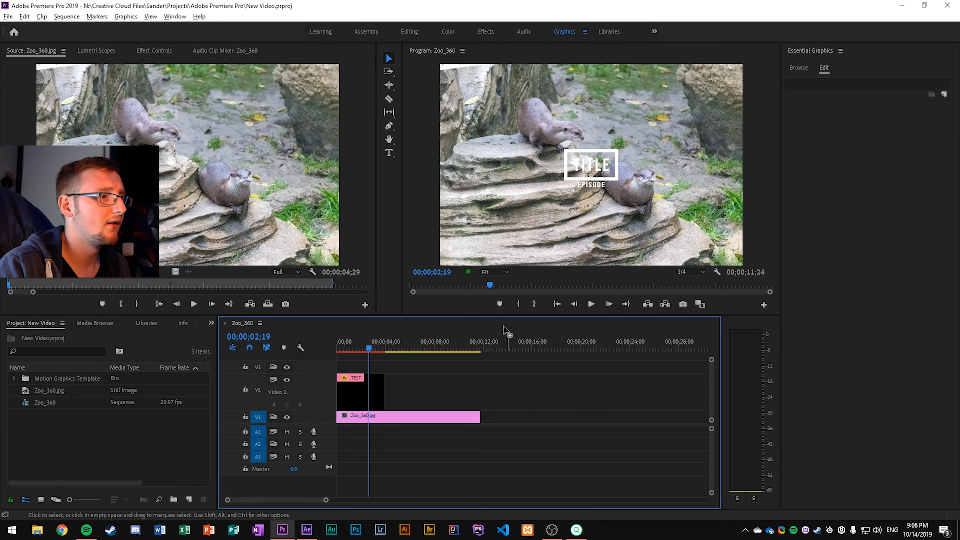
Replace the TEST clip on track V2 with the re-exported TEST template and show its editable properties.
click(372, 344)
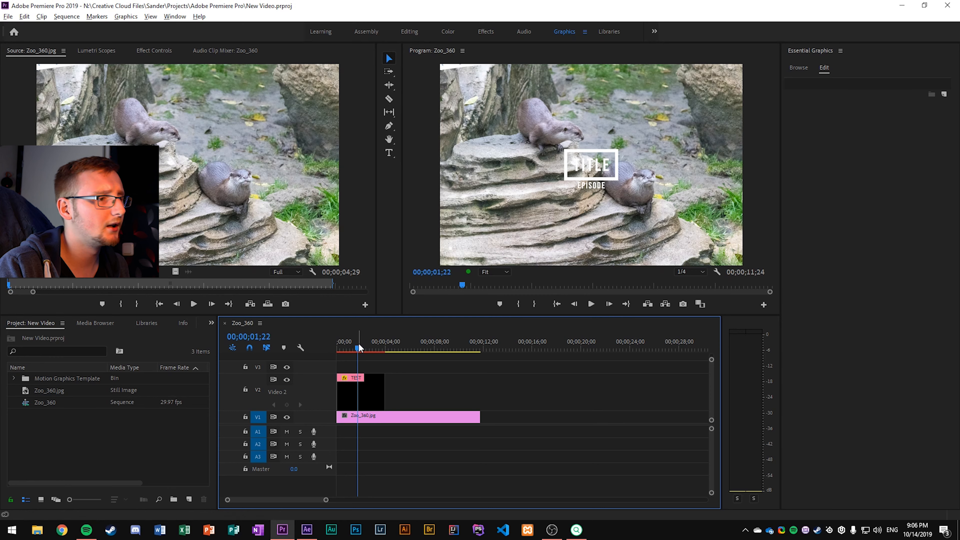
click(361, 393)
key(Delete)
click(803, 68)
drag(870, 299, 361, 393)
click(823, 68)
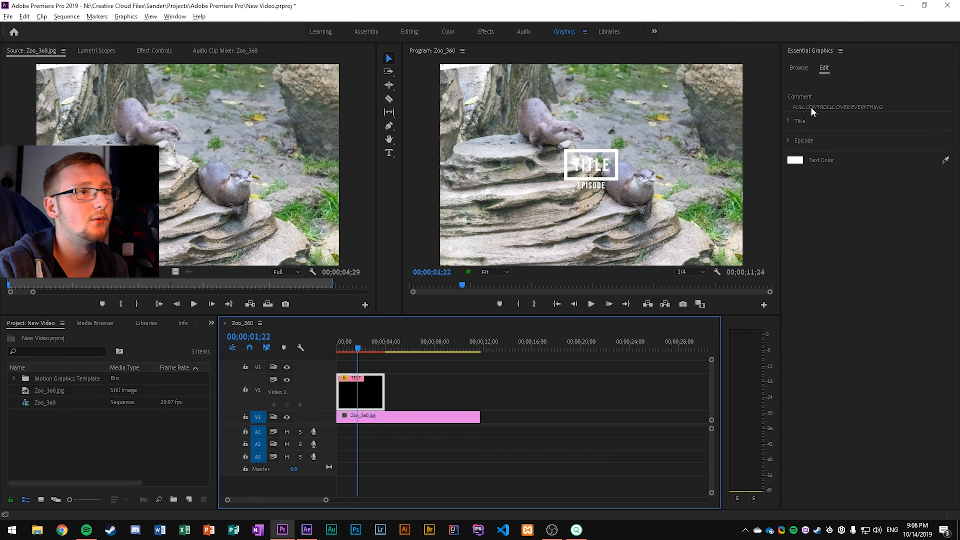
Set the title rectangle's Hmargin to 211 and VMargin to 151.
click(788, 120)
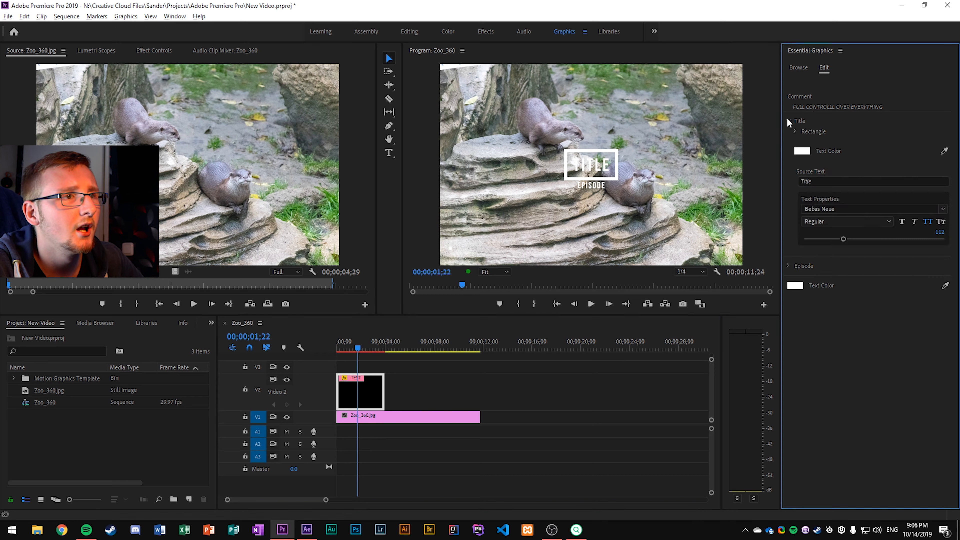
click(794, 130)
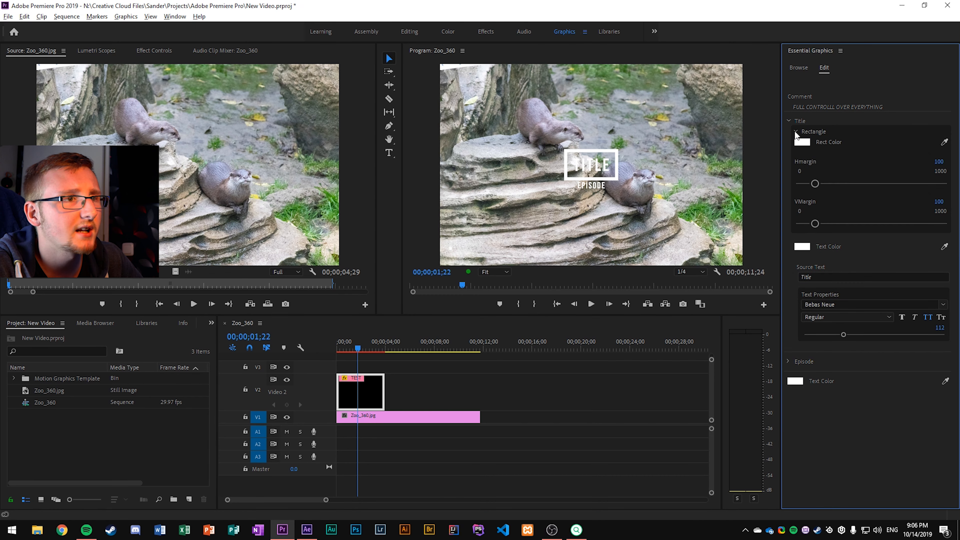
mouse_move(814, 184)
mouse_down()
mouse_move(869, 185)
mouse_move(831, 183)
mouse_up()
drag(815, 223, 822, 224)
Change the Text Color in the Title group to red.
click(802, 246)
drag(468, 272, 538, 346)
click(590, 212)
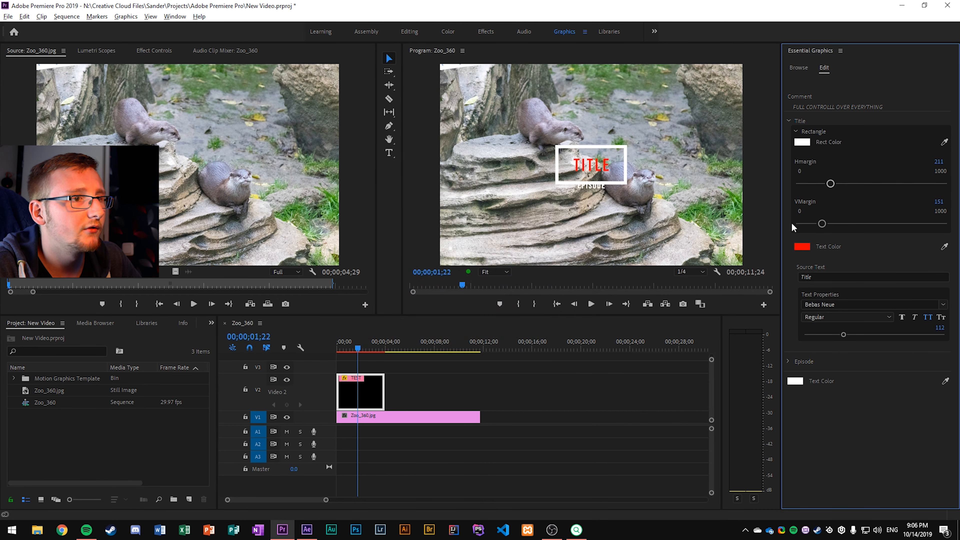
Change the rectangle's Rect Color to dark blue 0800A9.
click(802, 141)
drag(379, 244, 484, 255)
click(514, 303)
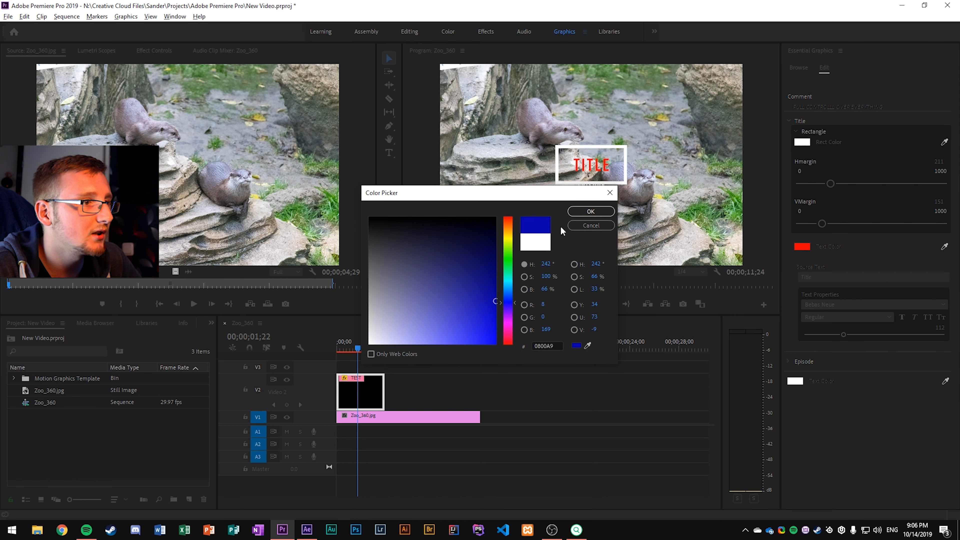
click(590, 211)
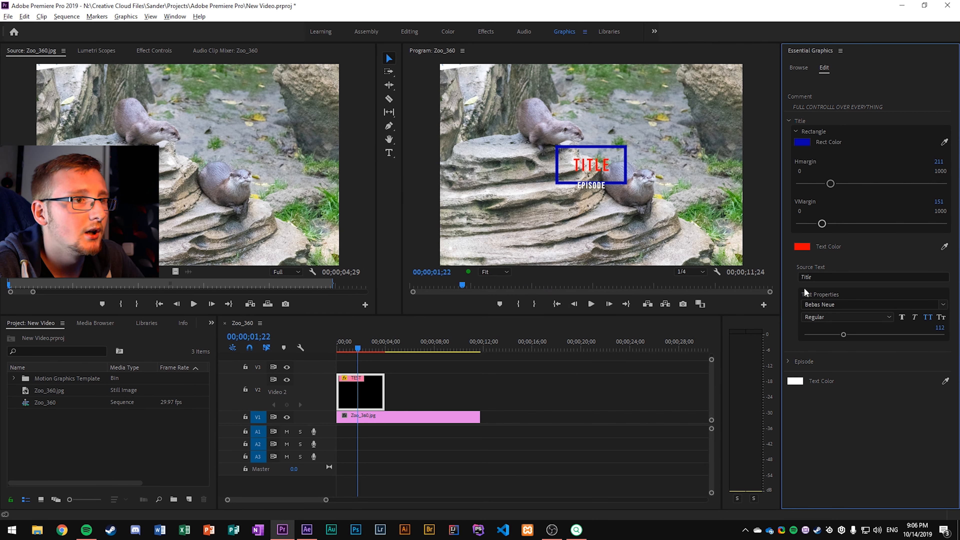
Replace the source text in the Episode group with "blue to red".
click(789, 361)
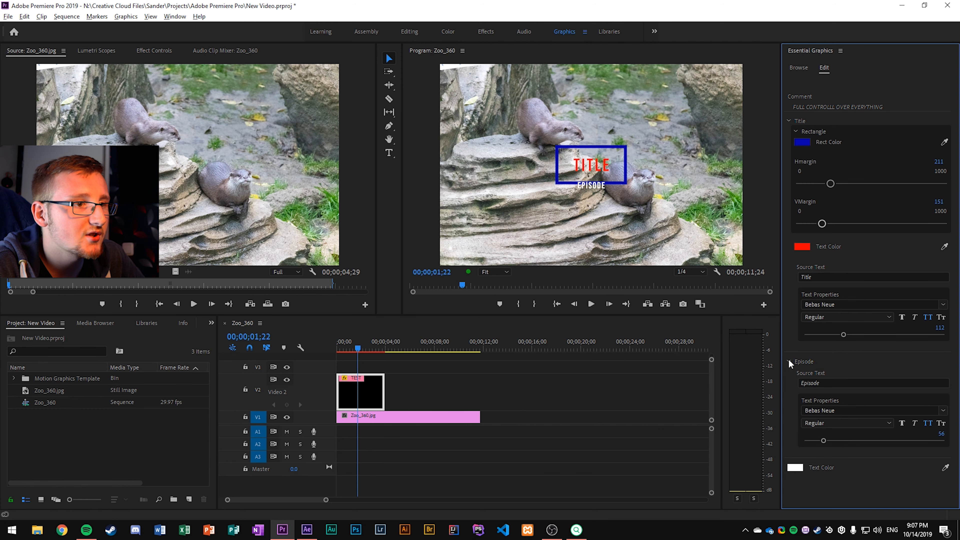
click(820, 383)
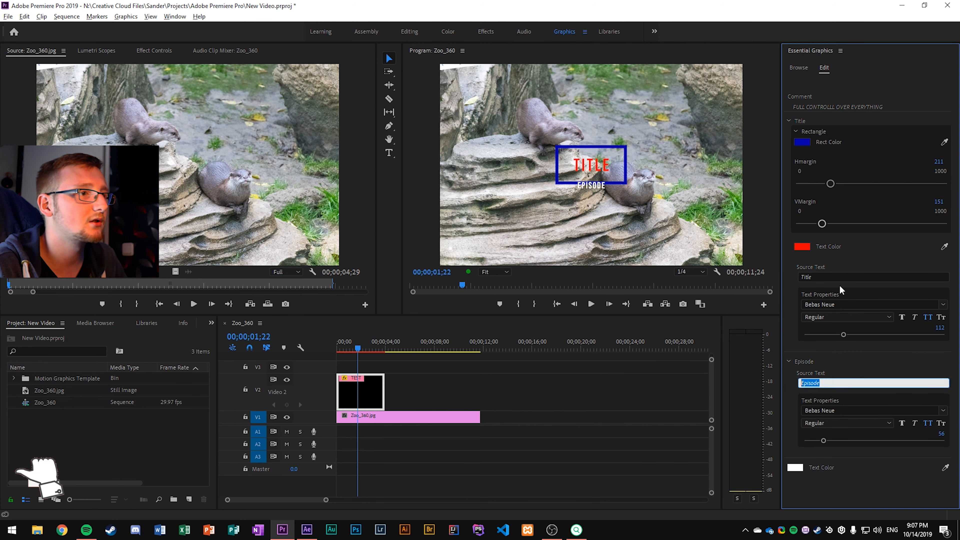
text(blue)
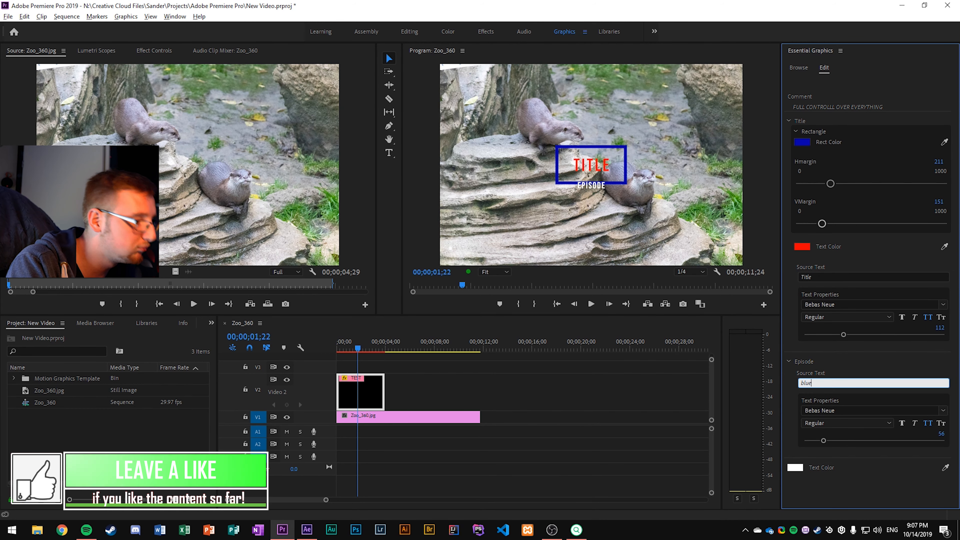
text( to red)
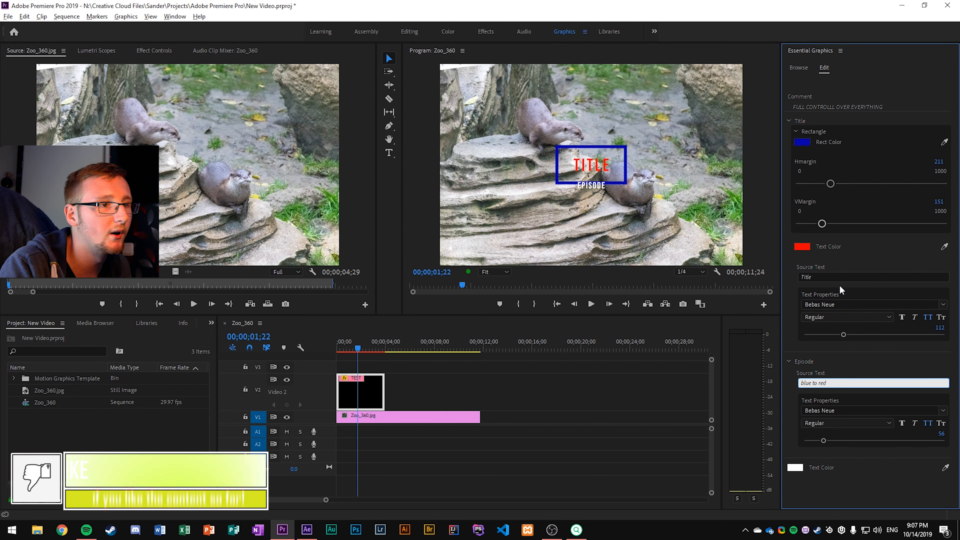
Change the Text Color of the episode line from the picker to bright magenta.
click(796, 468)
click(492, 254)
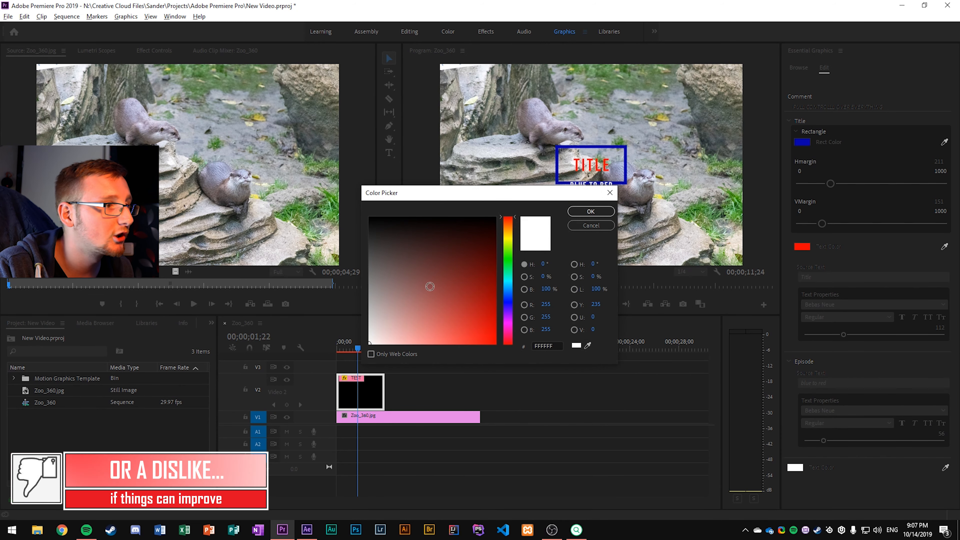
click(507, 324)
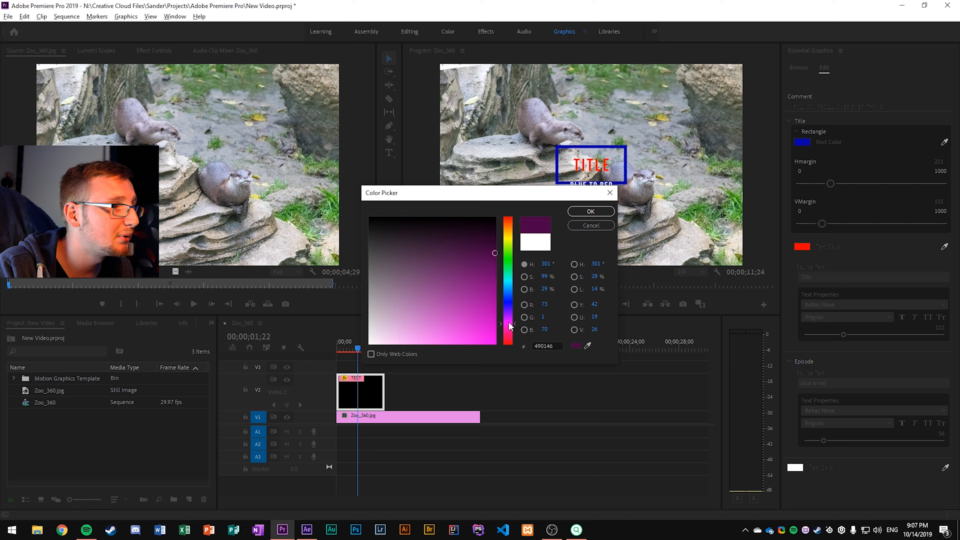
drag(487, 268, 517, 351)
click(605, 215)
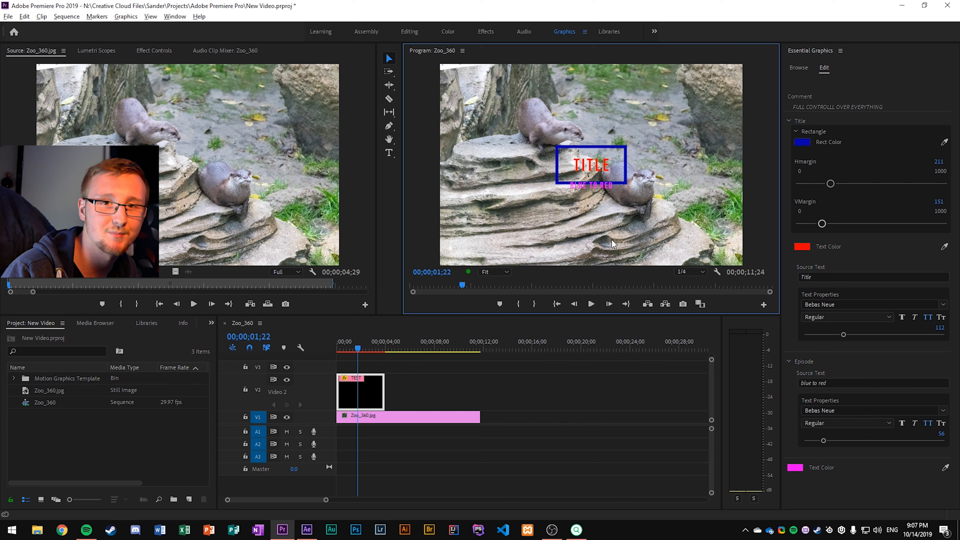
Extend the end of the TEST clip on V2 to about 15 seconds and scrub through the lengthened title.
drag(384, 391, 519, 391)
drag(376, 348, 533, 350)
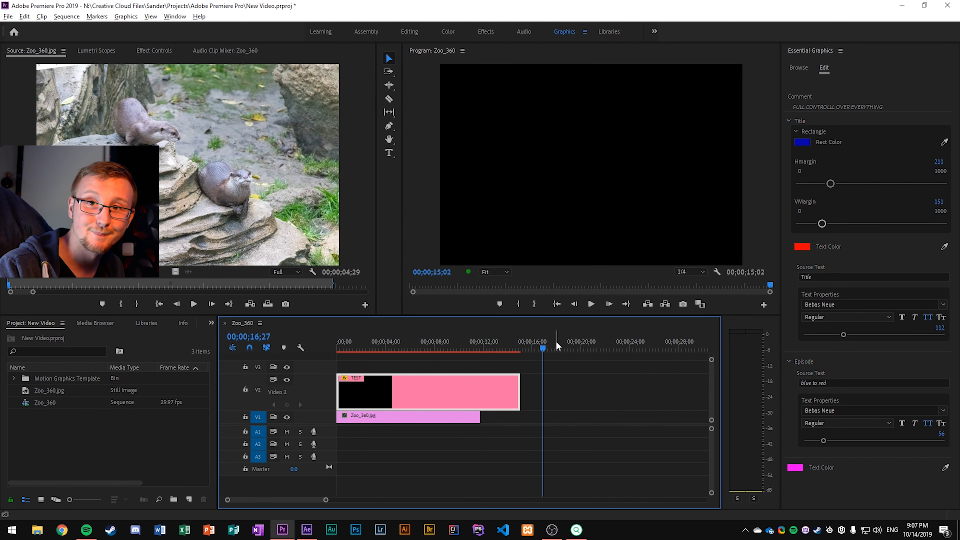